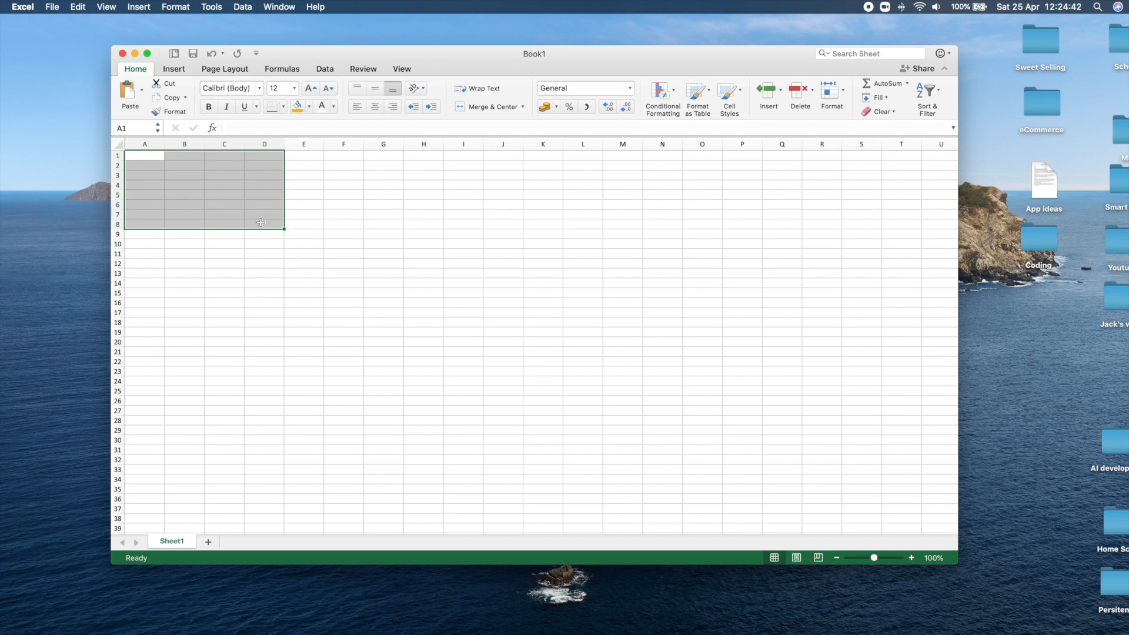
pyautogui.click(258, 215)
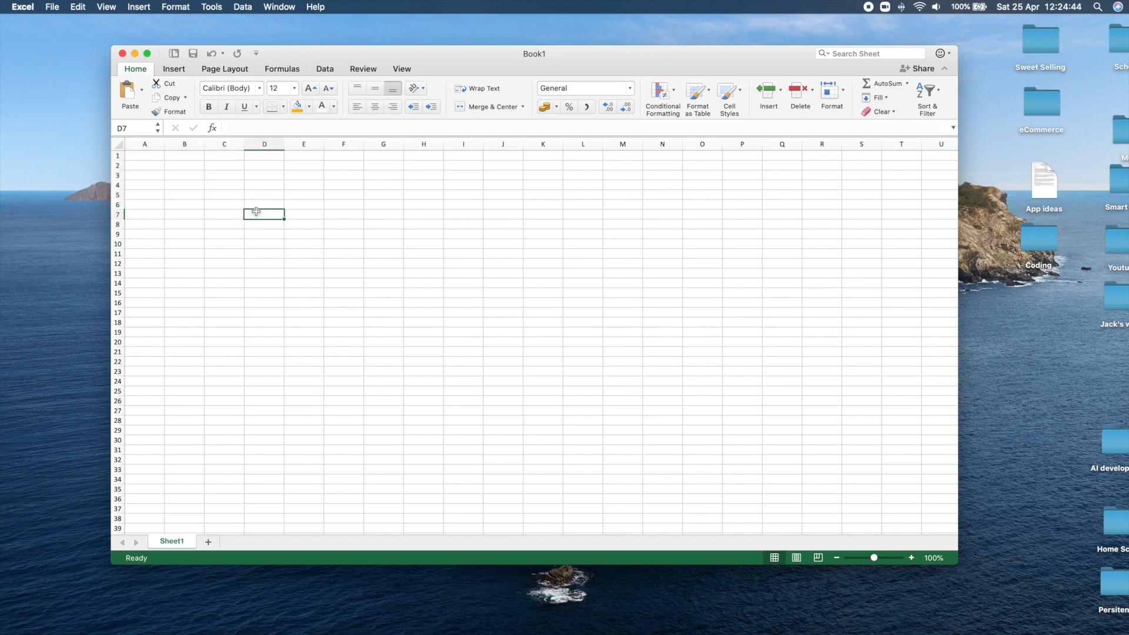
pyautogui.click(184, 165)
pyautogui.moveTo(322, 52)
pyautogui.mouseDown()
pyautogui.moveTo(313, 50)
pyautogui.moveTo(324, 50)
pyautogui.mouseUp()
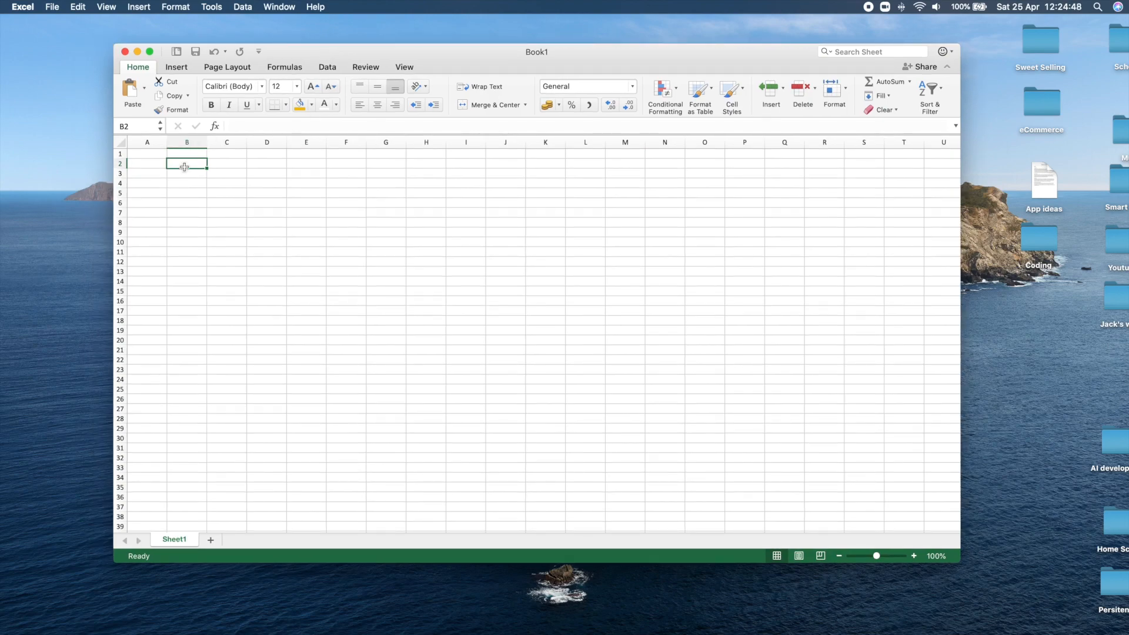
pyautogui.moveTo(204, 163); pyautogui.dragTo(482, 222)
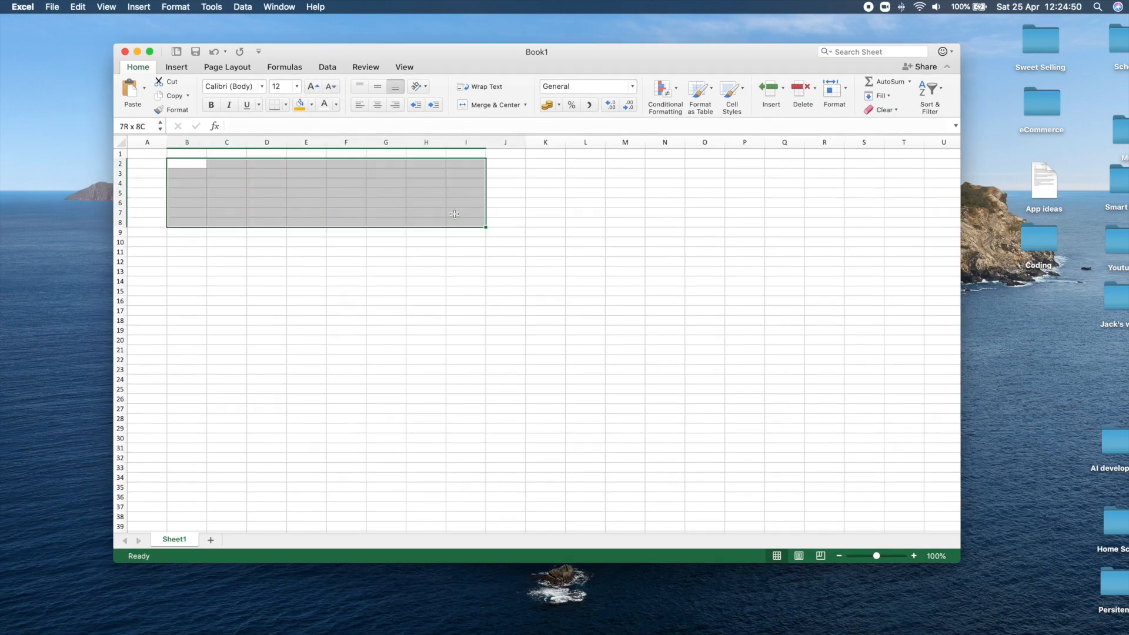
pyautogui.click(437, 212)
# Enter the column headers Stock in cell B2 and Symbol in cell C2.
pyautogui.moveTo(176, 164)
pyautogui.mouseDown()
pyautogui.moveTo(520, 156)
pyautogui.moveTo(550, 166)
pyautogui.moveTo(349, 188)
pyautogui.moveTo(191, 165)
pyautogui.mouseUp()
pyautogui.write('St')
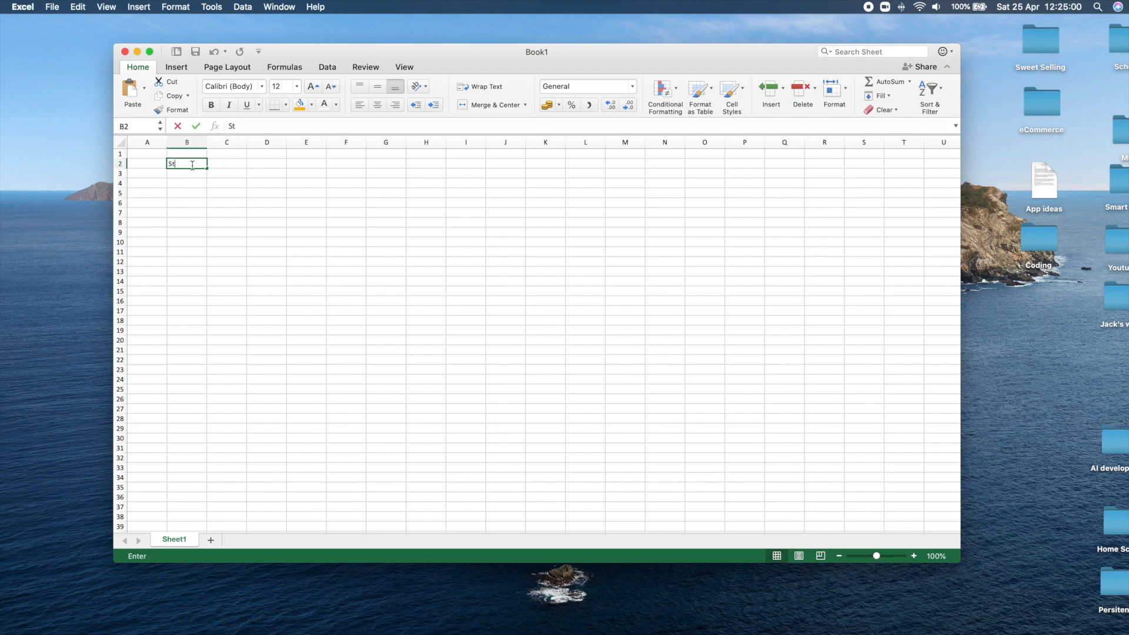
pyautogui.write('cock')
pyautogui.press('Tab')
pyautogui.write('Symbol')
pyautogui.press('Tab')
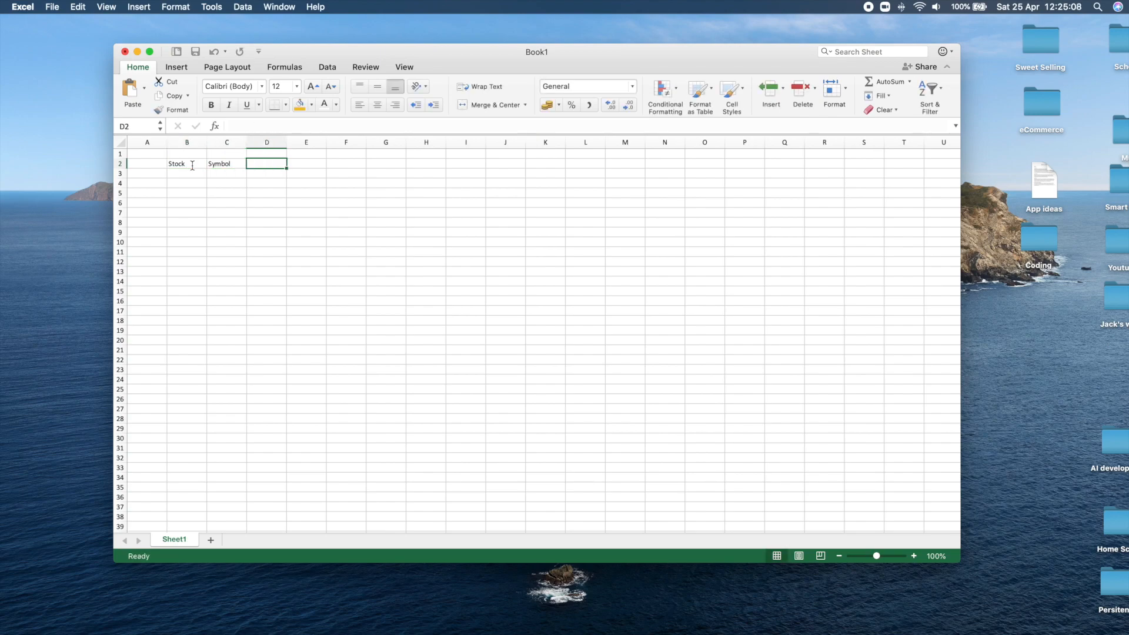
# Enter the header Date Acquired in cell D2 and widen column D to fit it.
pyautogui.write('DAE')
pyautogui.press('BackSpace')
pyautogui.press('BackSpace')
pyautogui.write('ate ')
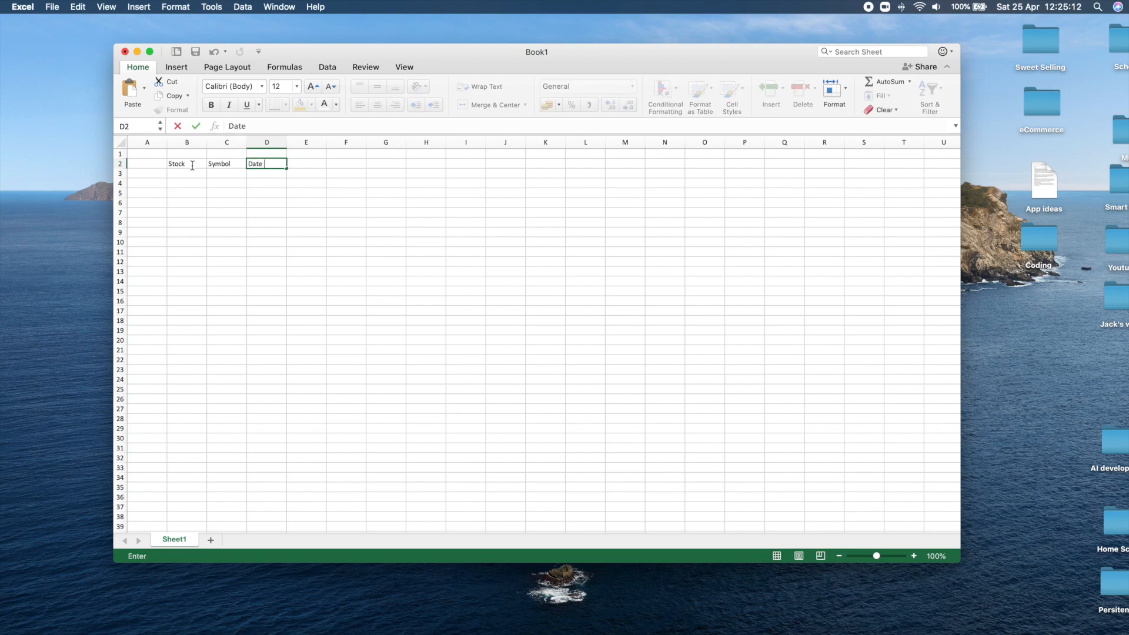
pyautogui.write('Acquired')
pyautogui.press('Tab')
pyautogui.moveTo(288, 140); pyautogui.dragTo(294, 148)
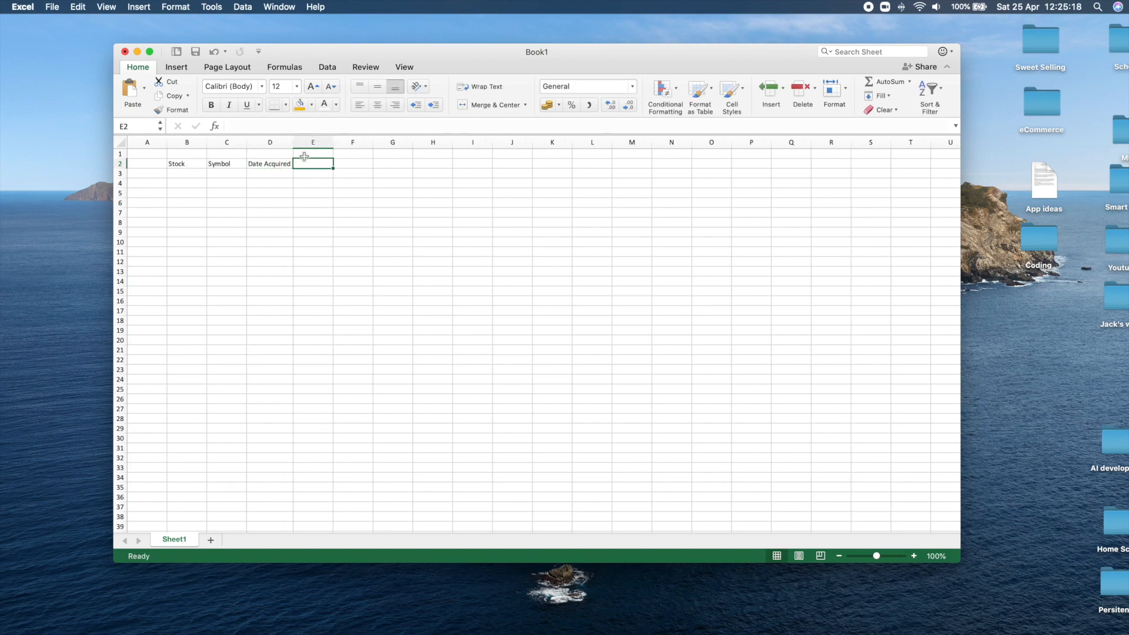
# Enter the header Shares in cell E2.
pyautogui.write('Share')
pyautogui.press('Tab')
pyautogui.click(318, 165)
pyautogui.doubleClick(318, 164)
pyautogui.write('s')
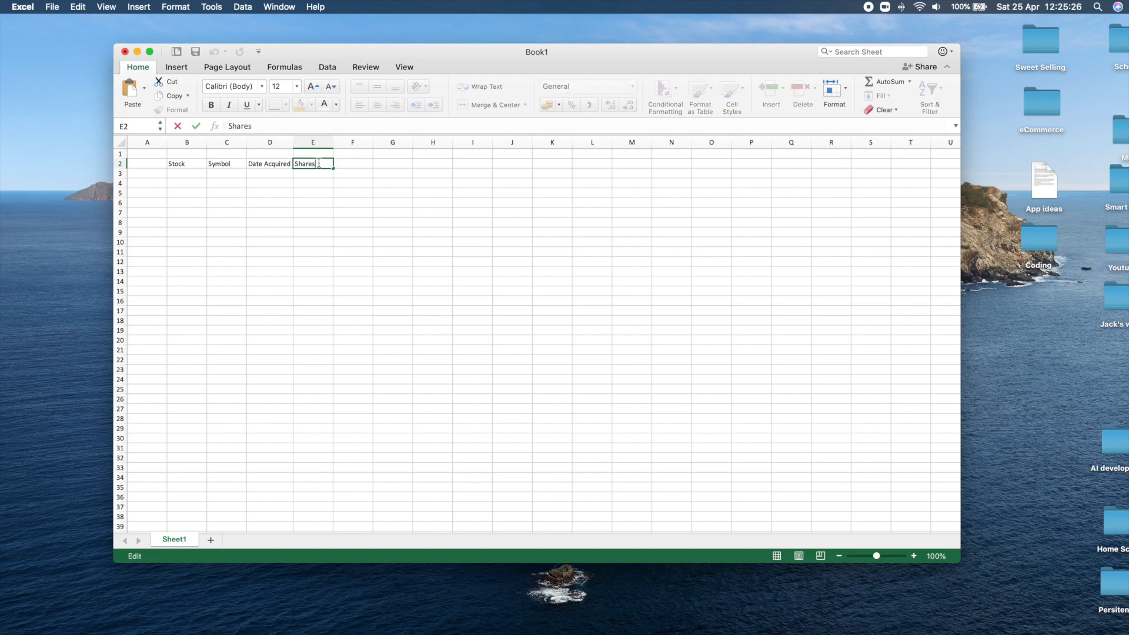
pyautogui.click(336, 161)
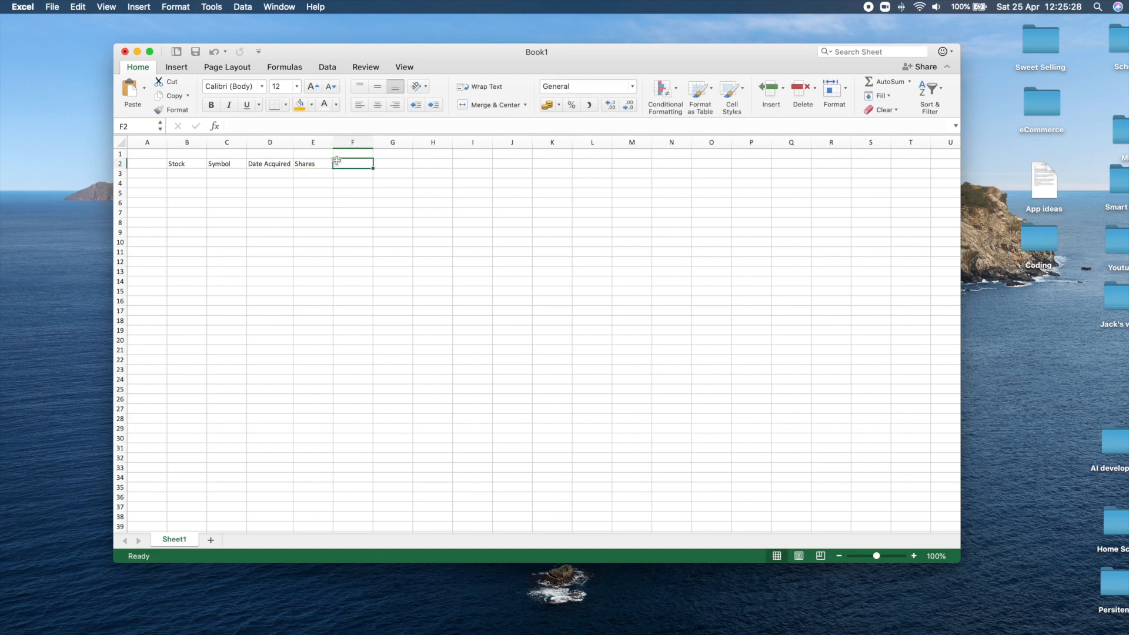
# Enter the header Price/Share in cell F2.
pyautogui.write('Price/S')
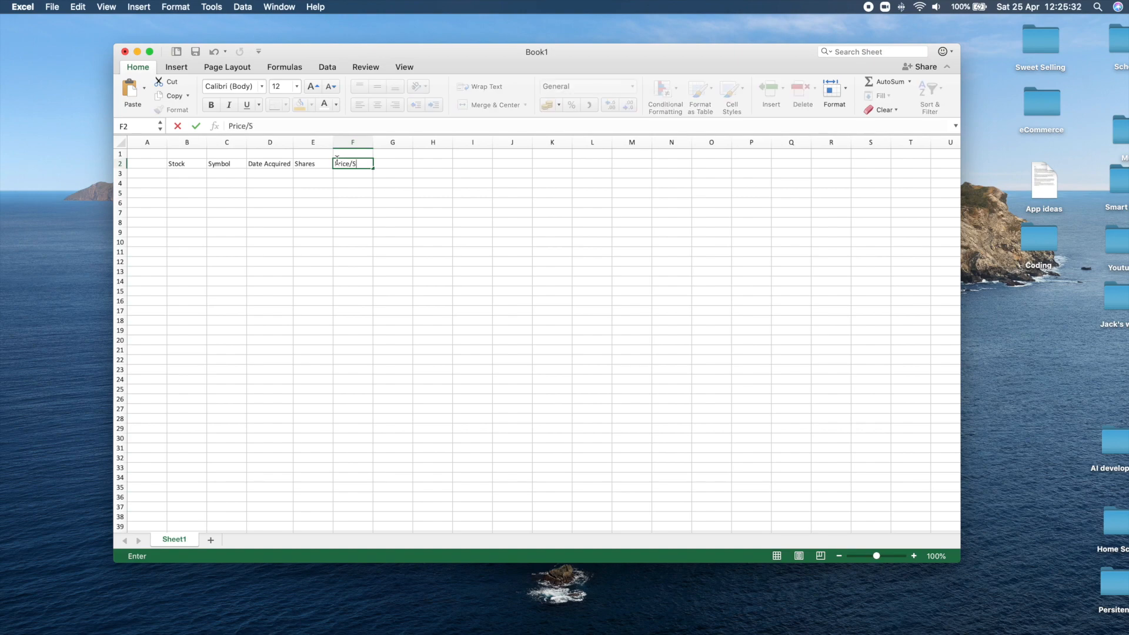
pyautogui.write('HAR')
pyautogui.press('BackSpace')
pyautogui.press('BackSpace')
pyautogui.press('BackSpace')
pyautogui.write('h')
pyautogui.press('Tab')
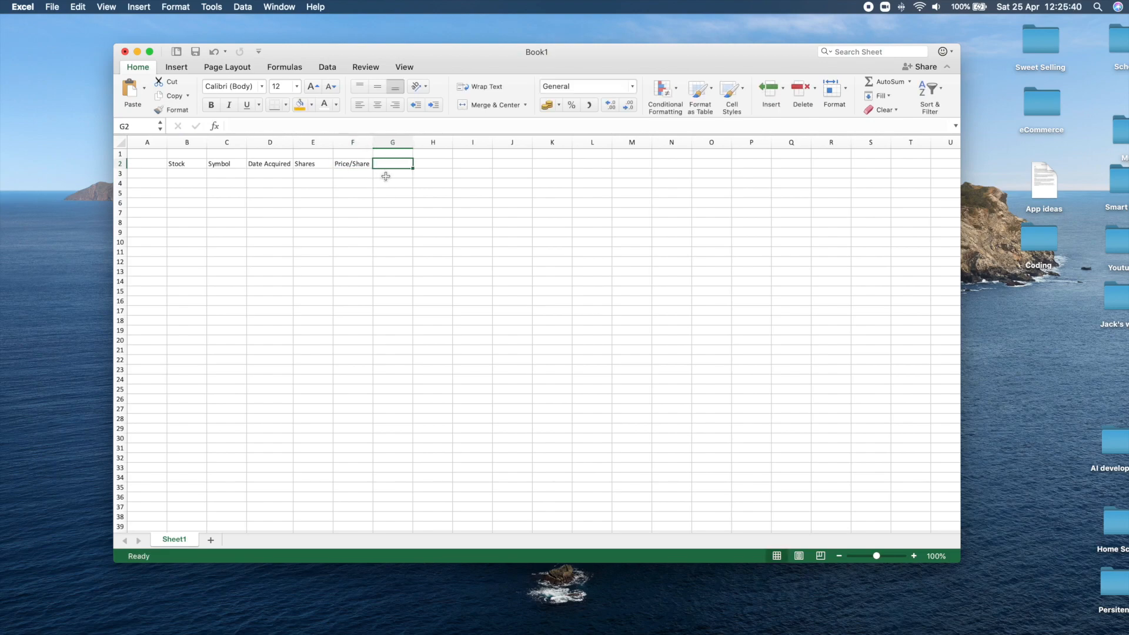
# Enter the headers Initial Cost in G2 and Current Price/ Share in H2, with column H widened to fit.
pyautogui.write('Initial Cost')
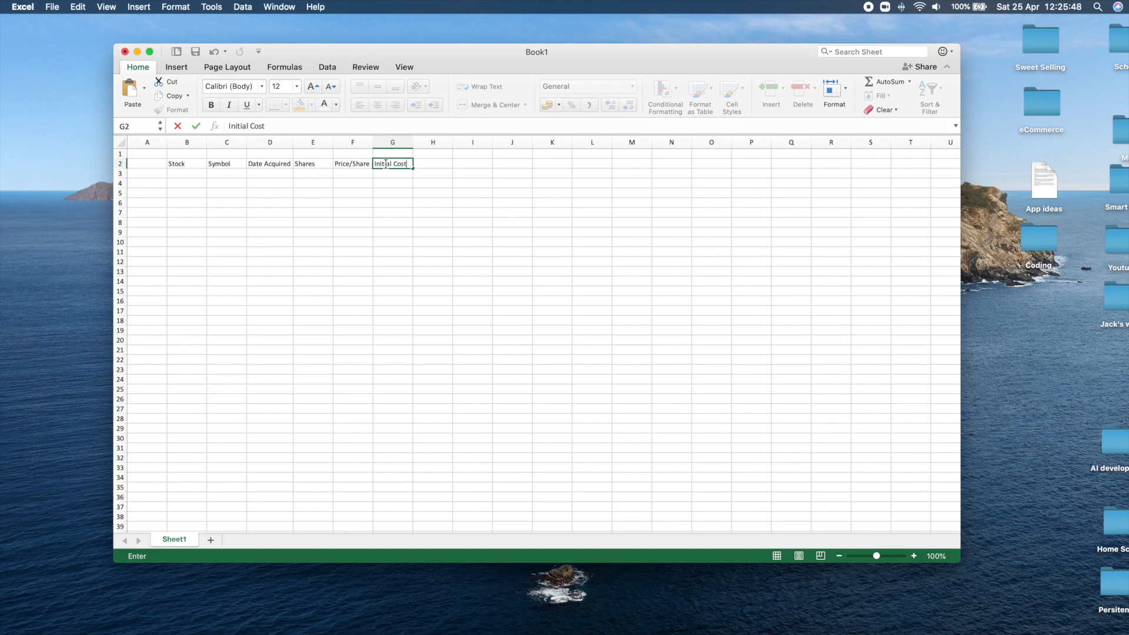
pyautogui.press('Tab')
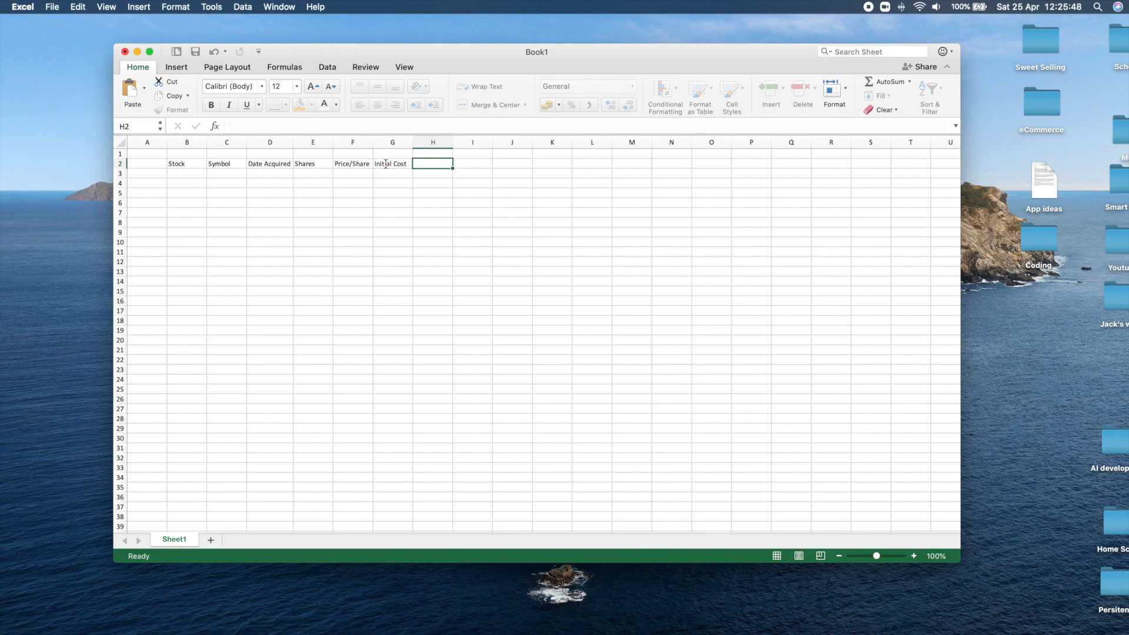
pyautogui.write('C')
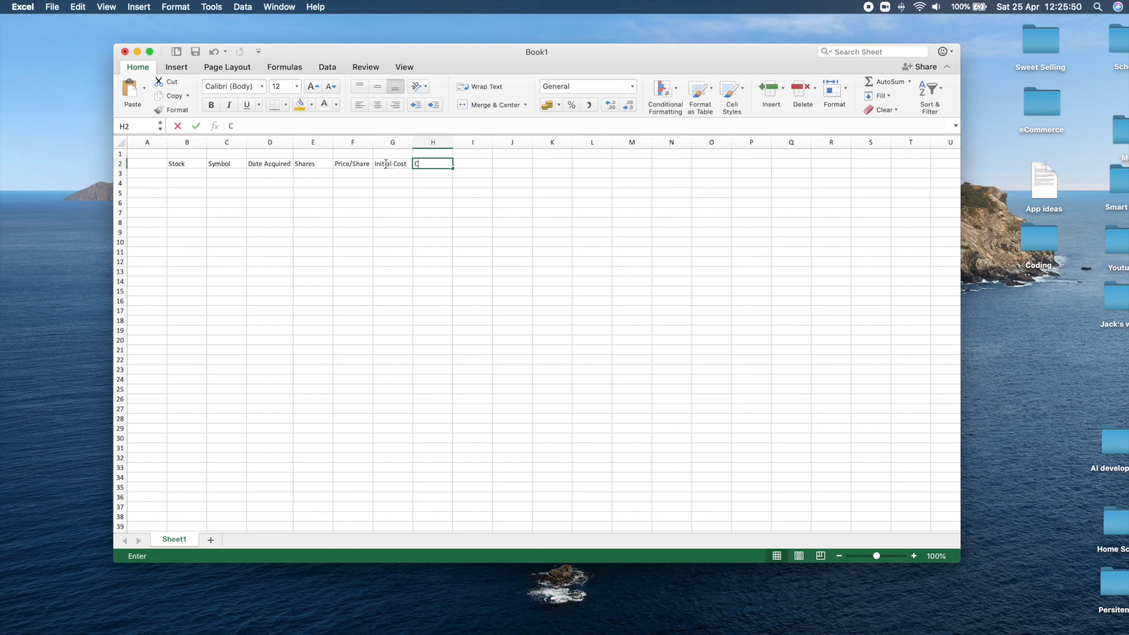
pyautogui.write('urrent Price/ Share')
pyautogui.press('Tab')
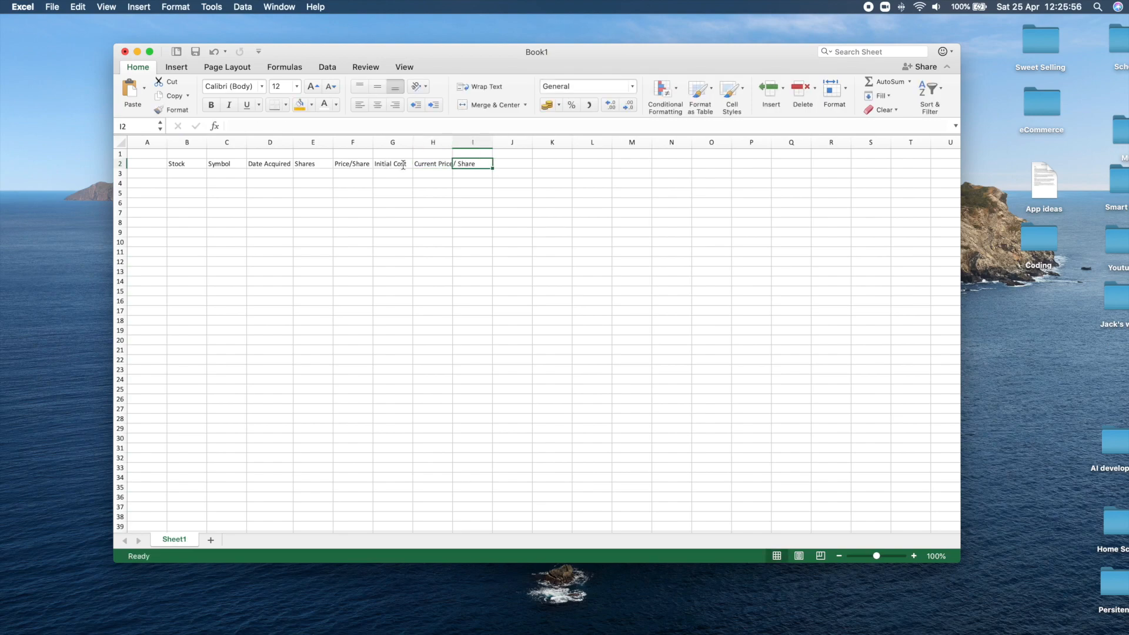
pyautogui.moveTo(453, 143); pyautogui.dragTo(478, 142)
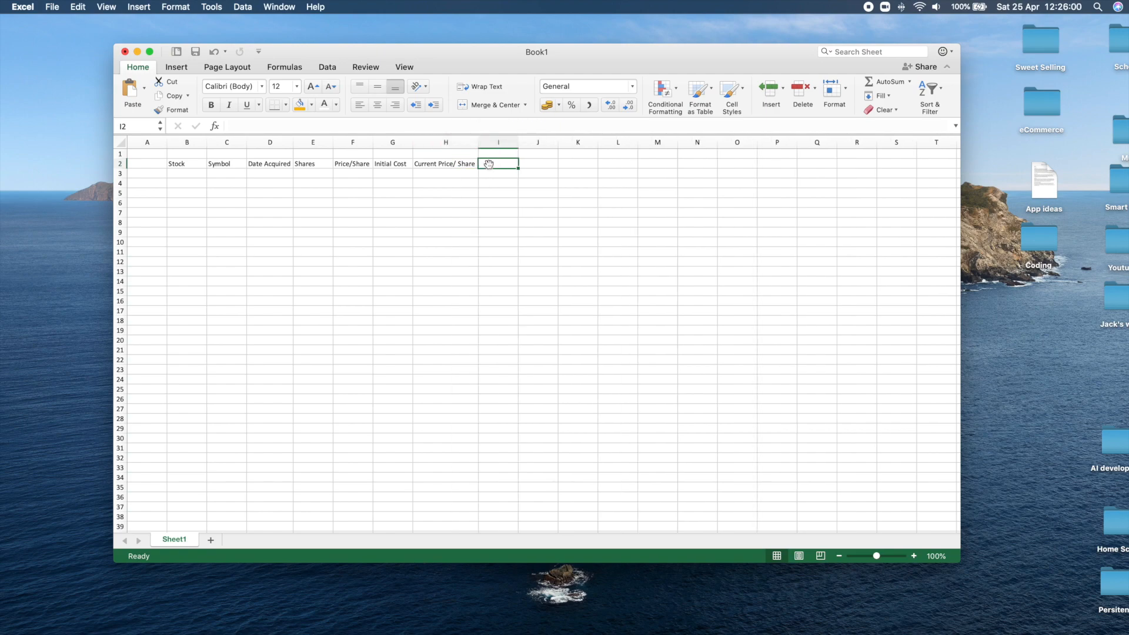
# Enter the header Current Value in cell I2 and widen column I to fit it.
pyautogui.write('Current Value')
pyautogui.press('Tab')
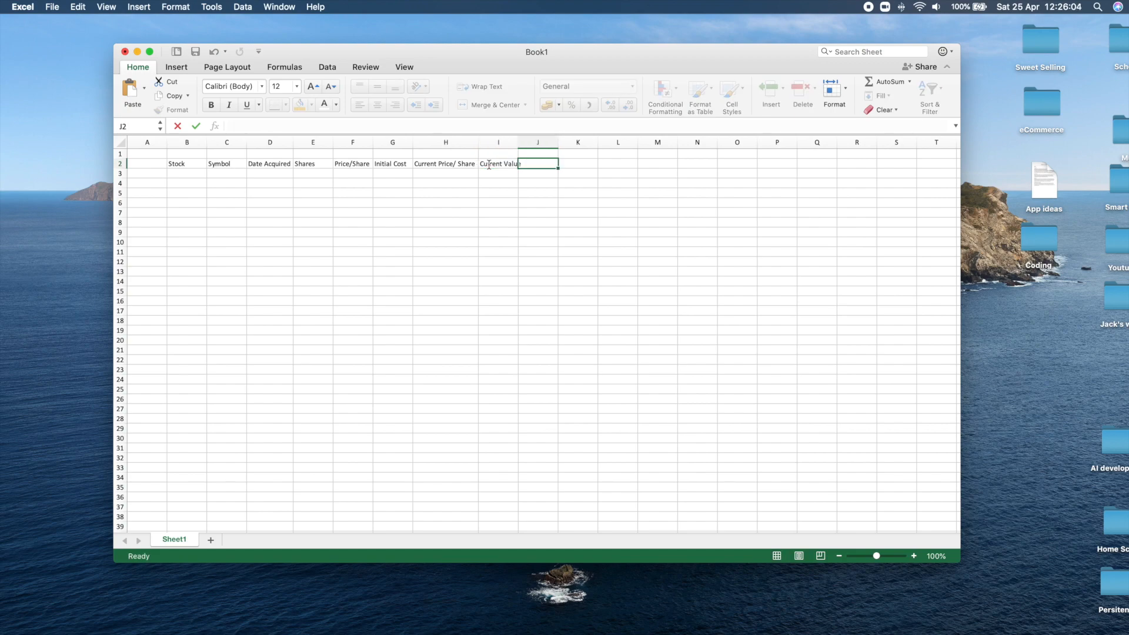
pyautogui.moveTo(516, 140); pyautogui.dragTo(522, 141)
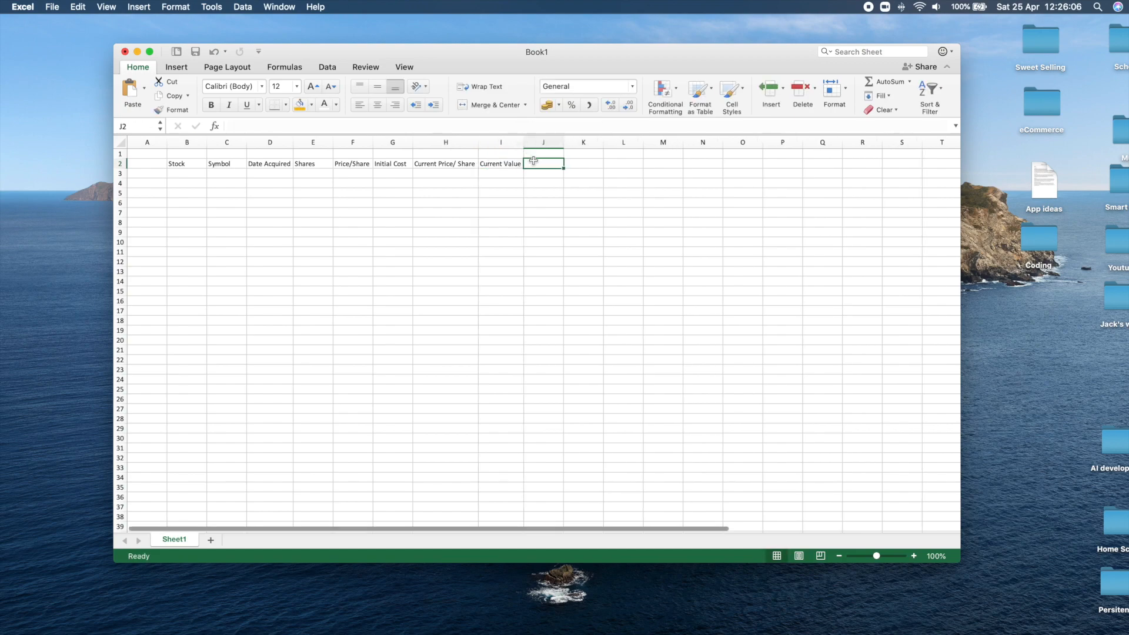
# Enter the headers G&L in cell J2 and G&L % in cell K2.
pyautogui.write('G&L')
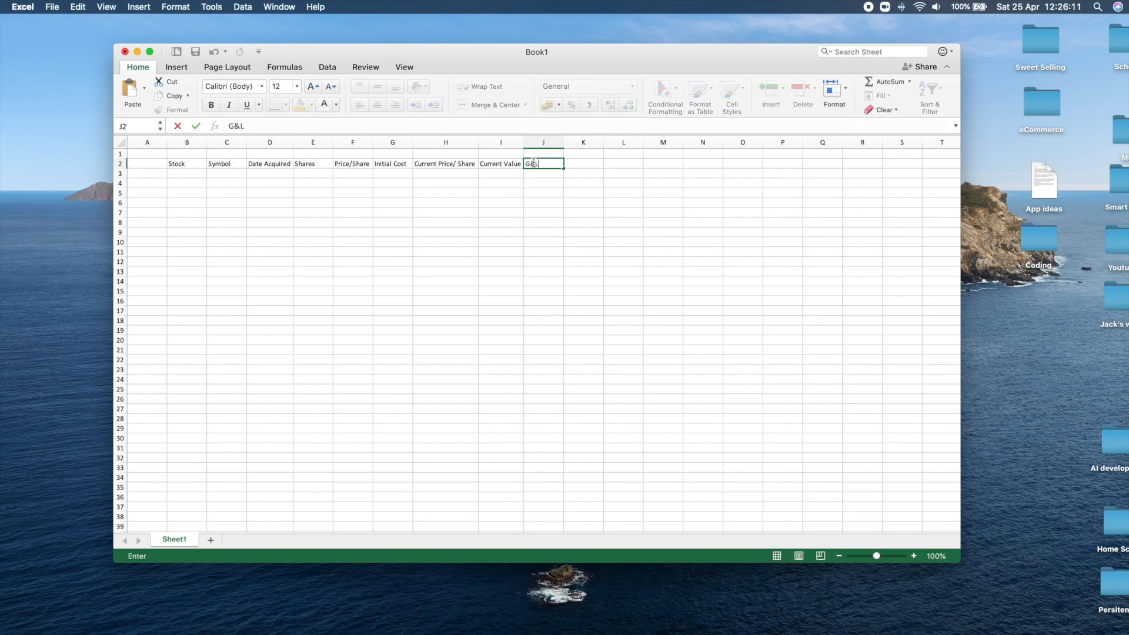
pyautogui.press('Tab')
pyautogui.write('G&')
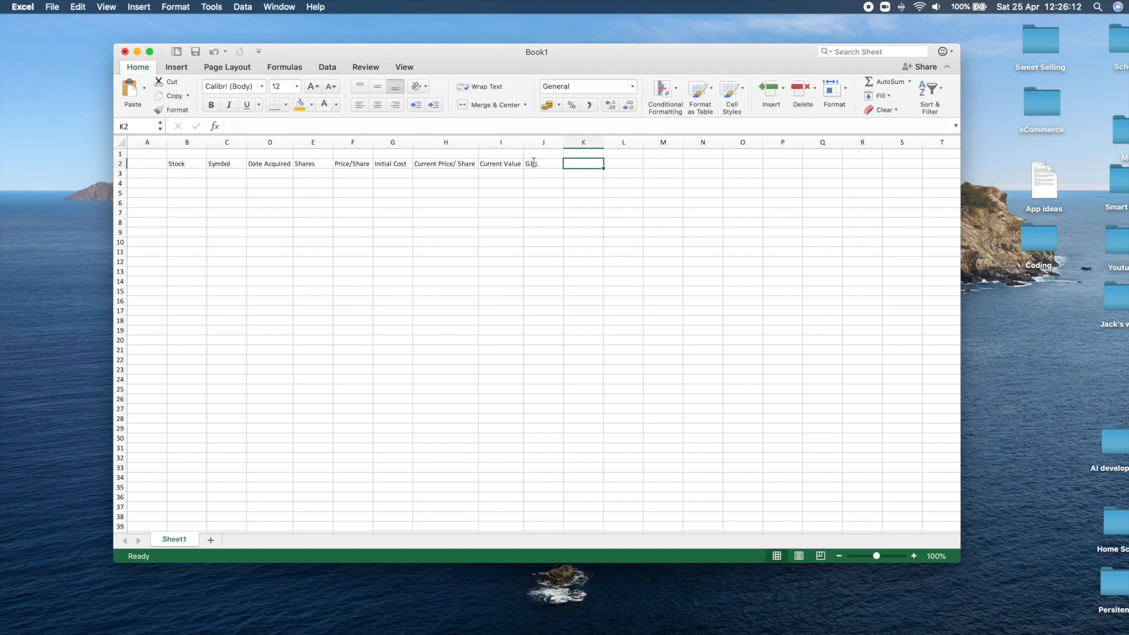
pyautogui.write('L')
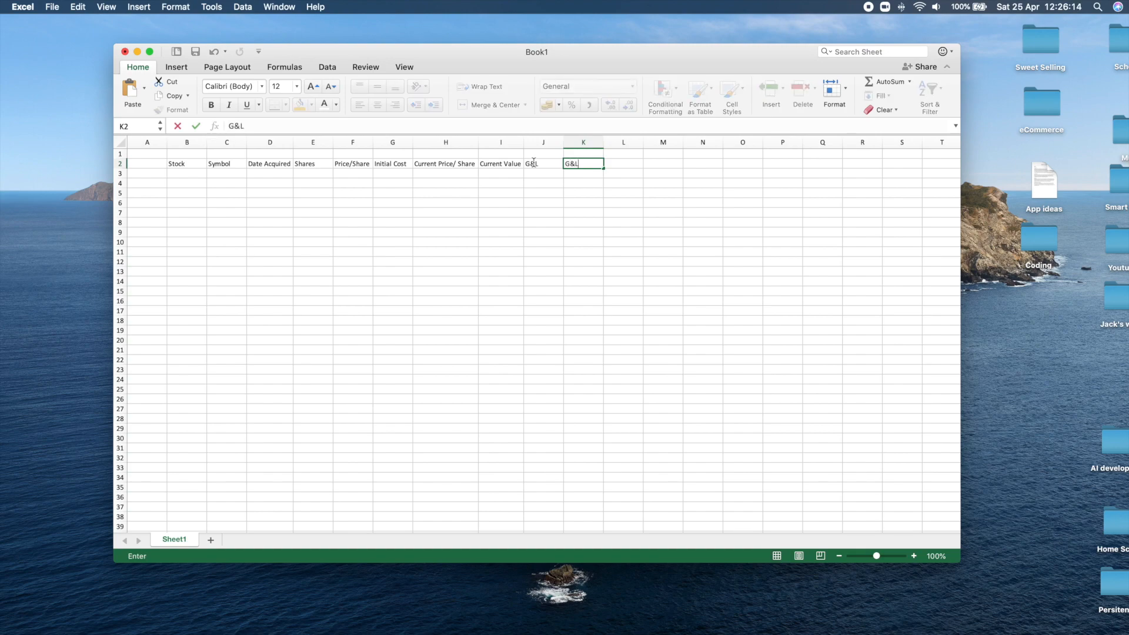
pyautogui.write(' %')
pyautogui.click(501, 175)
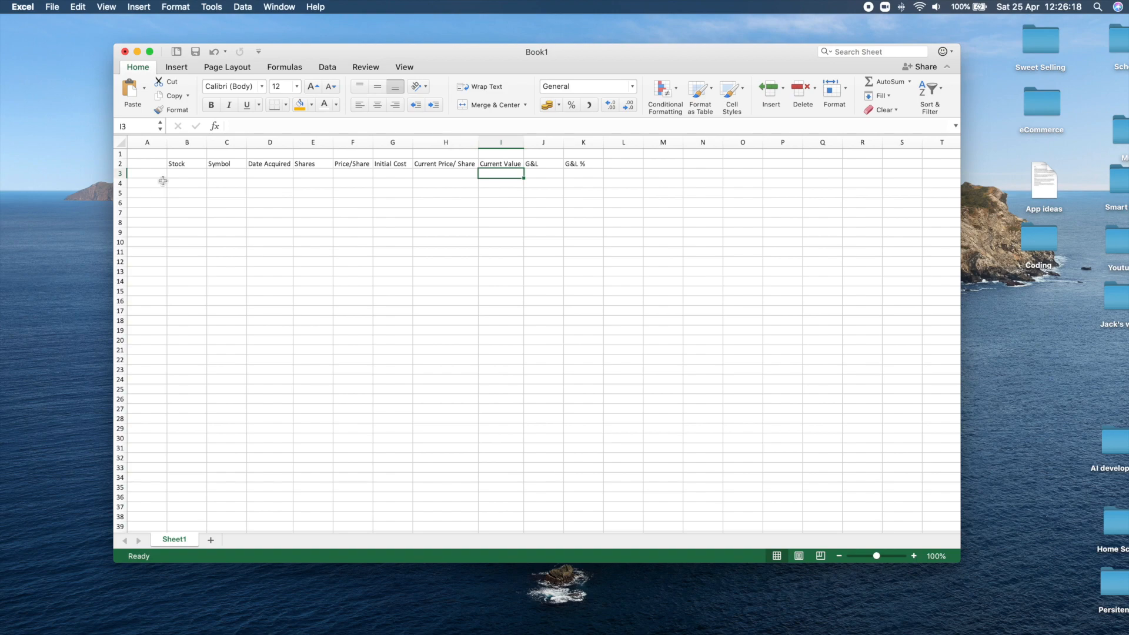
# Make the header row B2:K2 bold.
pyautogui.moveTo(177, 164); pyautogui.dragTo(585, 165)
pyautogui.click(211, 105)
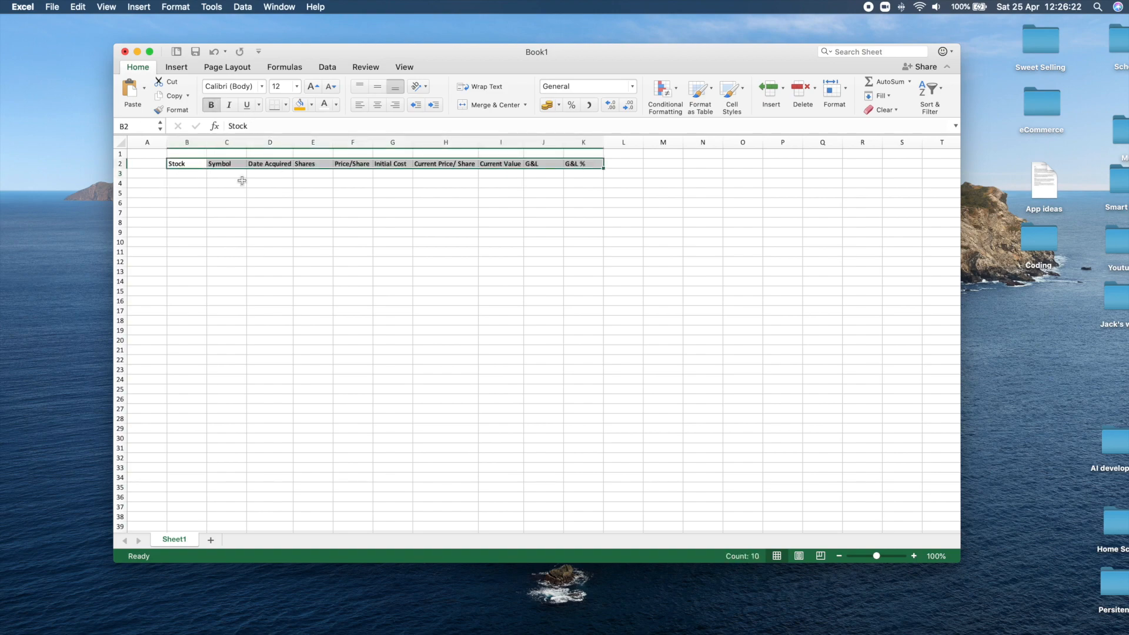
pyautogui.click(241, 180)
# Apply bold formatting to the Stock column cells B2:B5.
pyautogui.moveTo(180, 164); pyautogui.dragTo(190, 192)
pyautogui.click(215, 107)
pyautogui.click(214, 106)
pyautogui.click(242, 215)
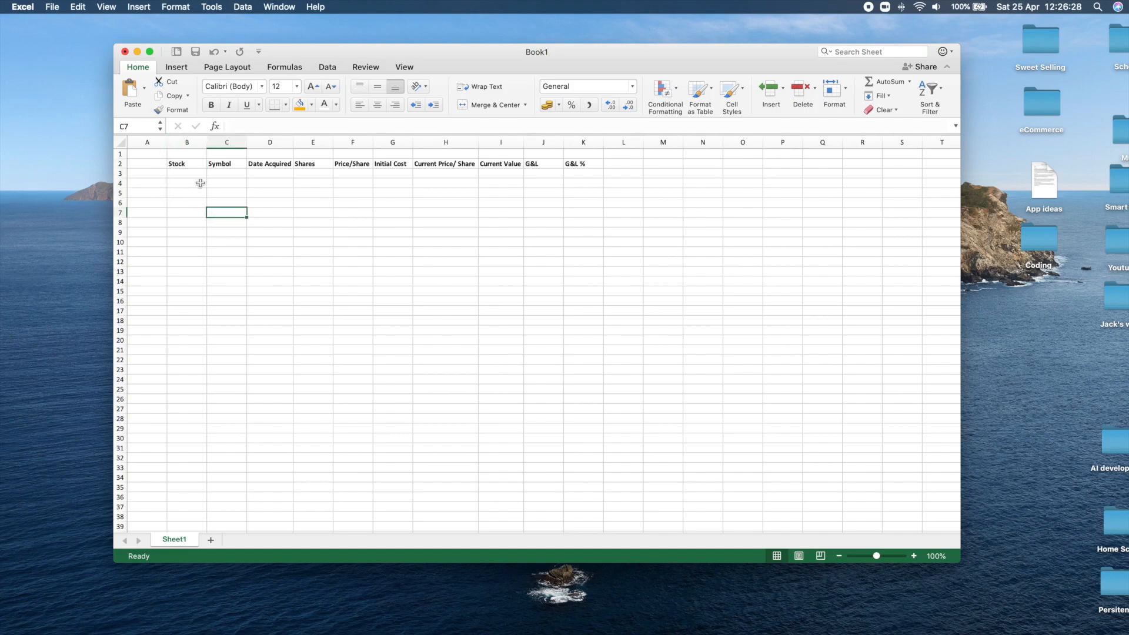
# Enter the stock names Tesla in cell B3 and Apple in cell B4.
pyautogui.click(190, 171)
pyautogui.write('tES')
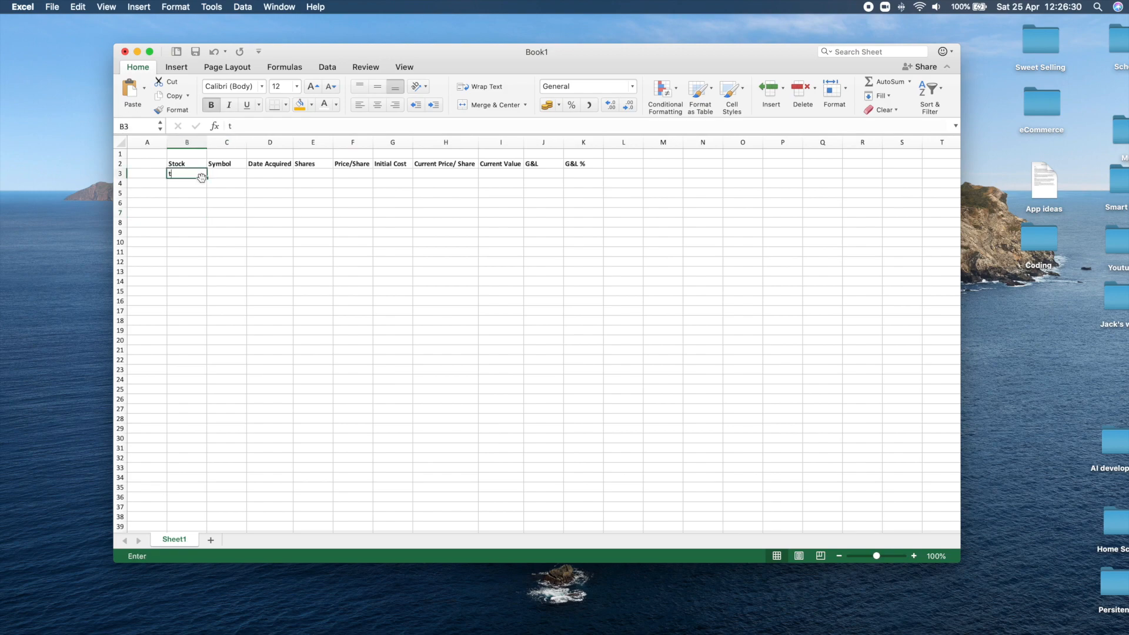
pyautogui.press('BackSpace')
pyautogui.press('BackSpace')
pyautogui.press('BackSpace')
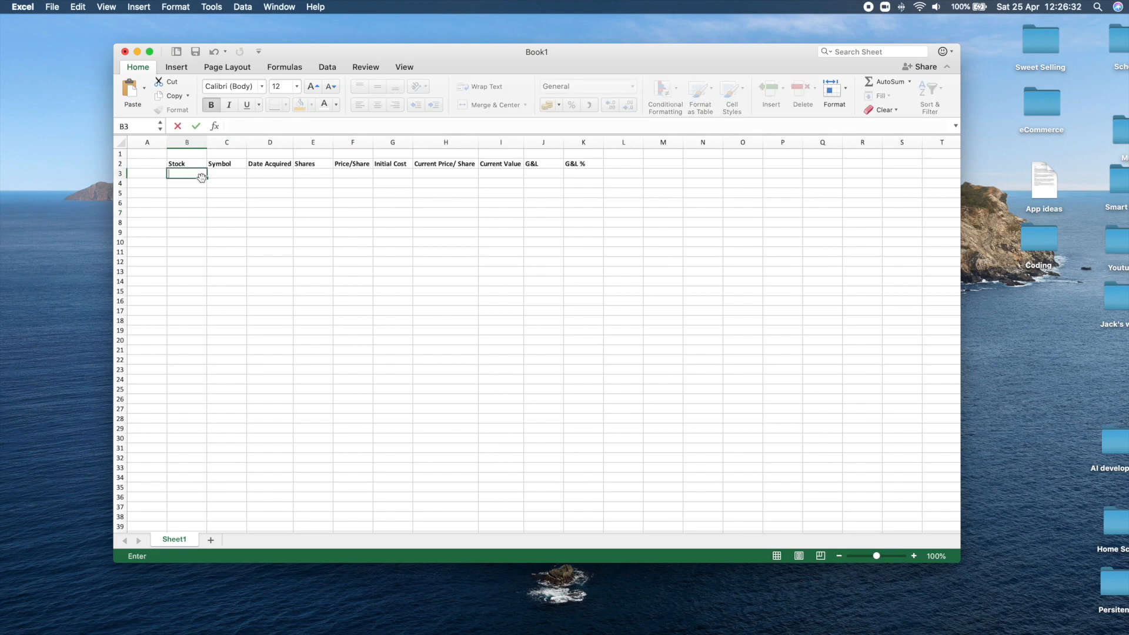
pyautogui.write('Tesla')
pyautogui.press('Return')
pyautogui.write('Apple')
pyautogui.press('Return')
# Enter the stock name Virgin Money UK in cell B5 and autofit column B to its contents.
pyautogui.write('Virg')
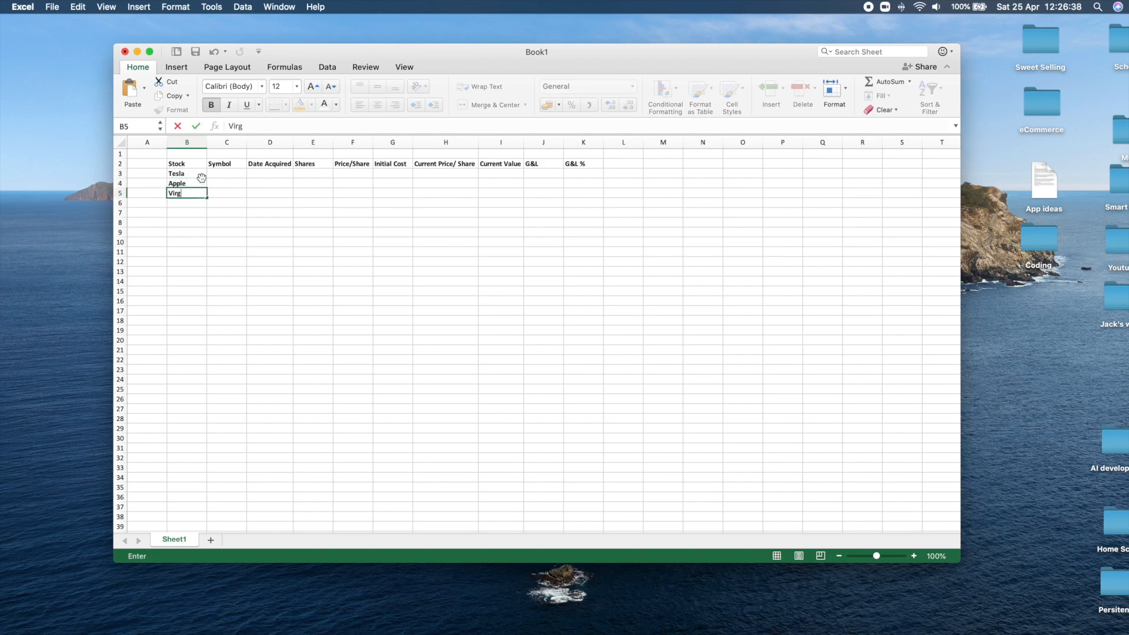
pyautogui.write('in Mone')
pyautogui.press('BackSpace')
pyautogui.write('ney')
pyautogui.click(211, 142)
pyautogui.doubleClick(206, 141)
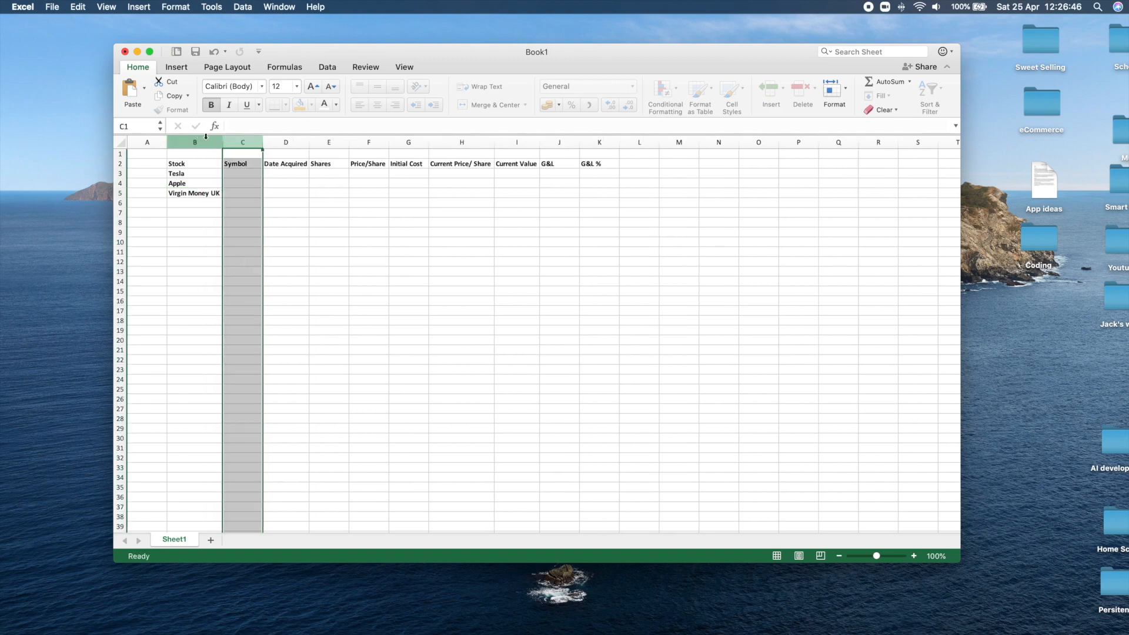
# Enter the ticker symbols TSLA, AAPL and VMUK in cells C3 to C5 beside their stocks.
pyautogui.click(254, 175)
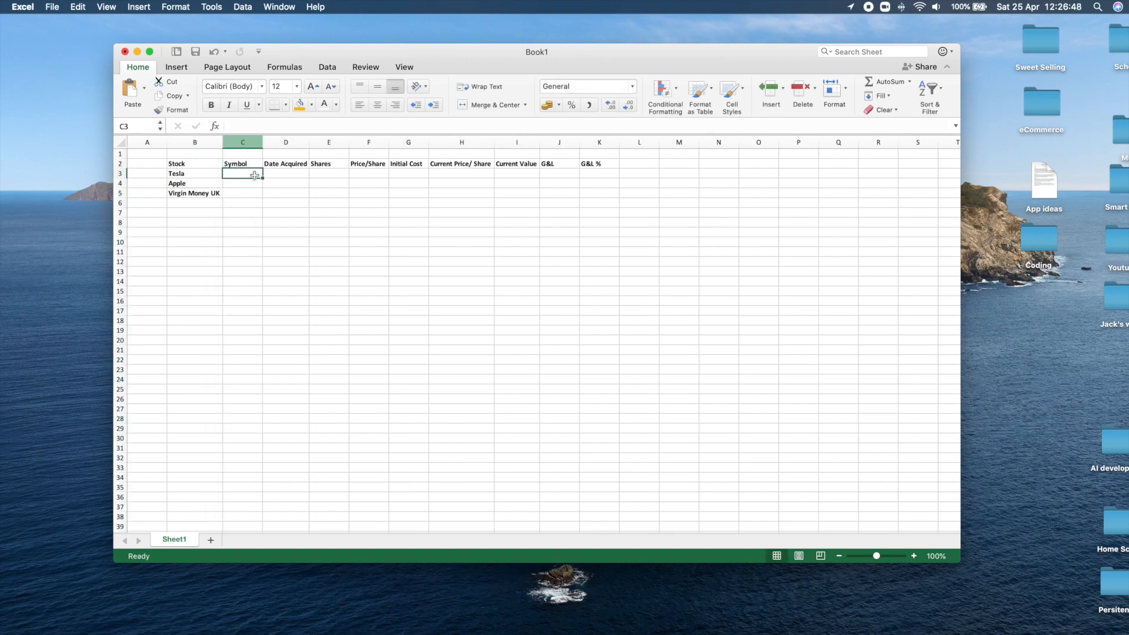
pyautogui.write('TSLA')
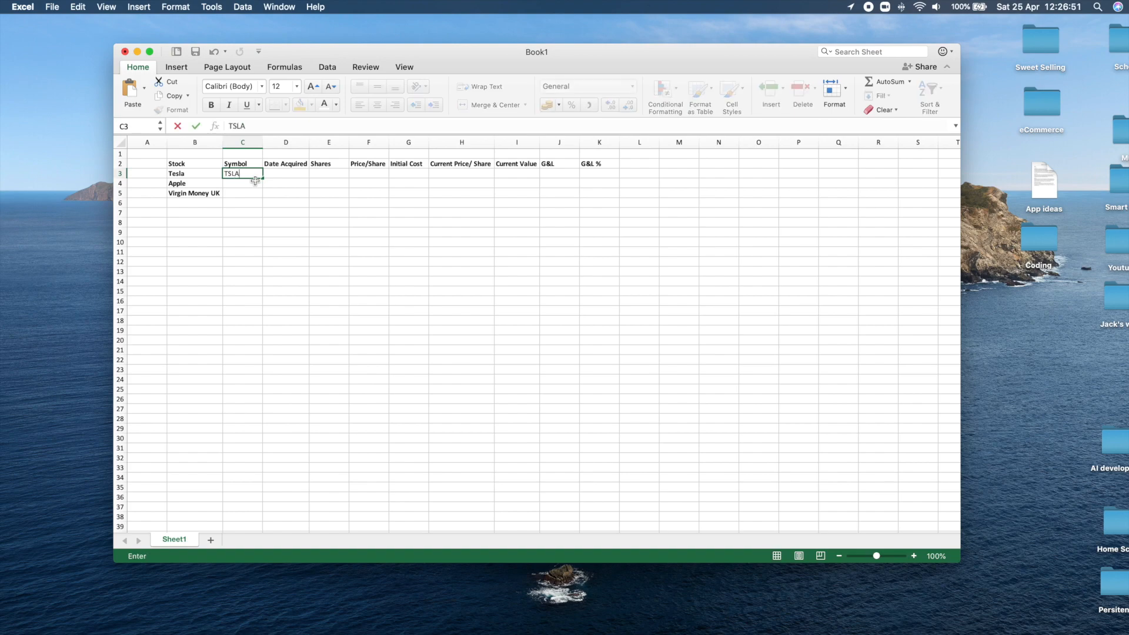
pyautogui.press('Return')
pyautogui.write('AAPLE')
pyautogui.press('BackSpace')
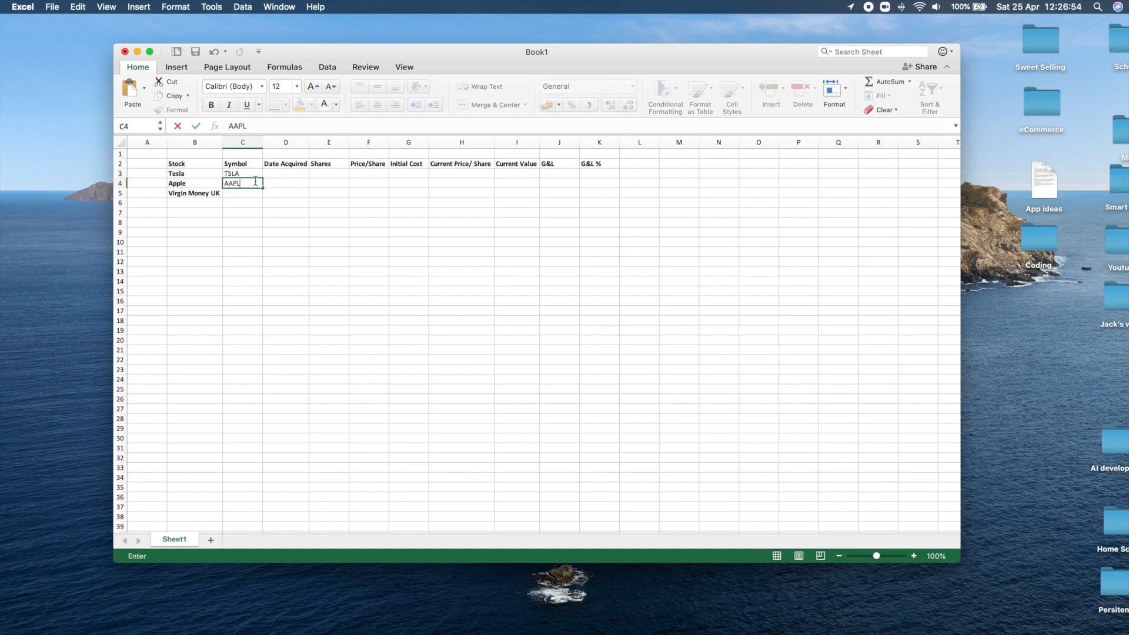
pyautogui.press('Return')
pyautogui.write('VM')
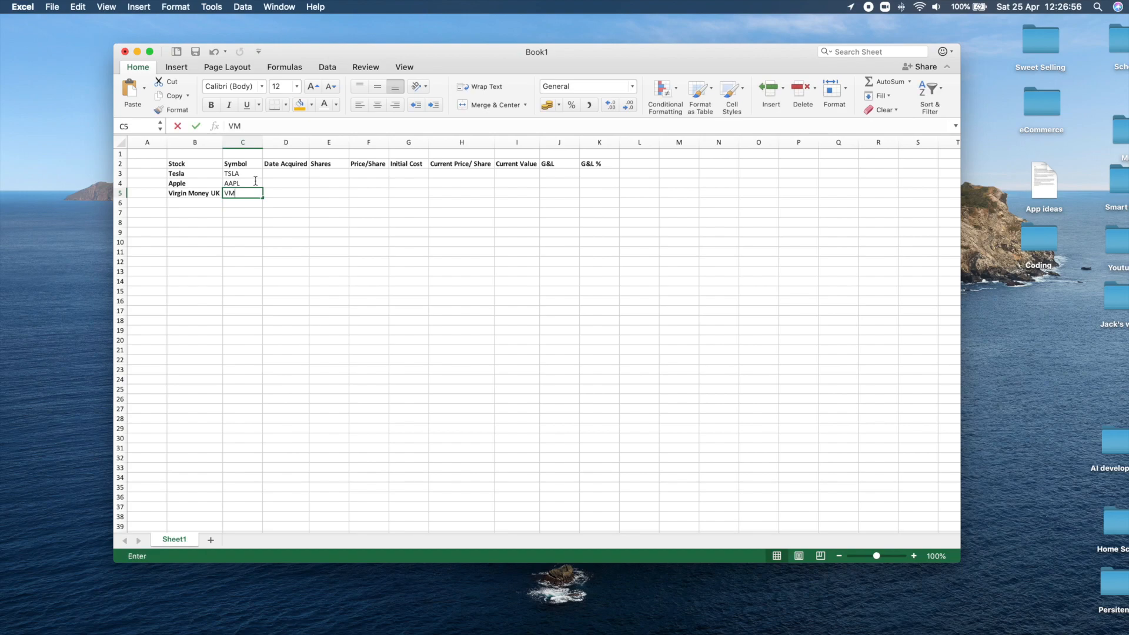
pyautogui.write('UK')
pyautogui.press('Return')
pyautogui.click(265, 252)
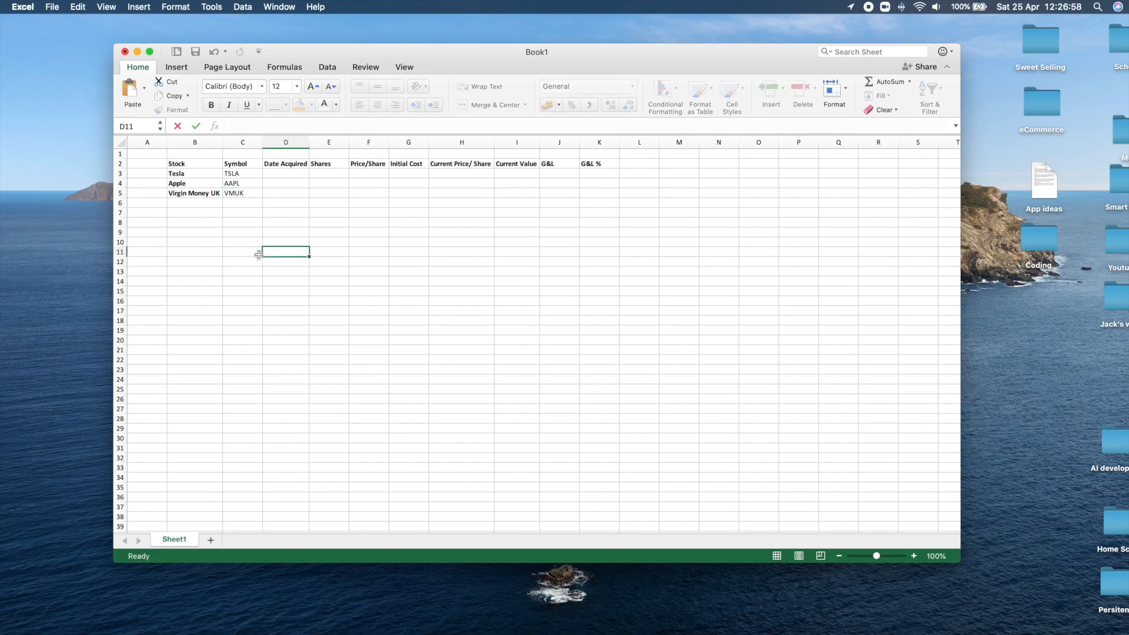
# Enter the label Total in cell B7 below the stock names and make it bold.
pyautogui.click(187, 216)
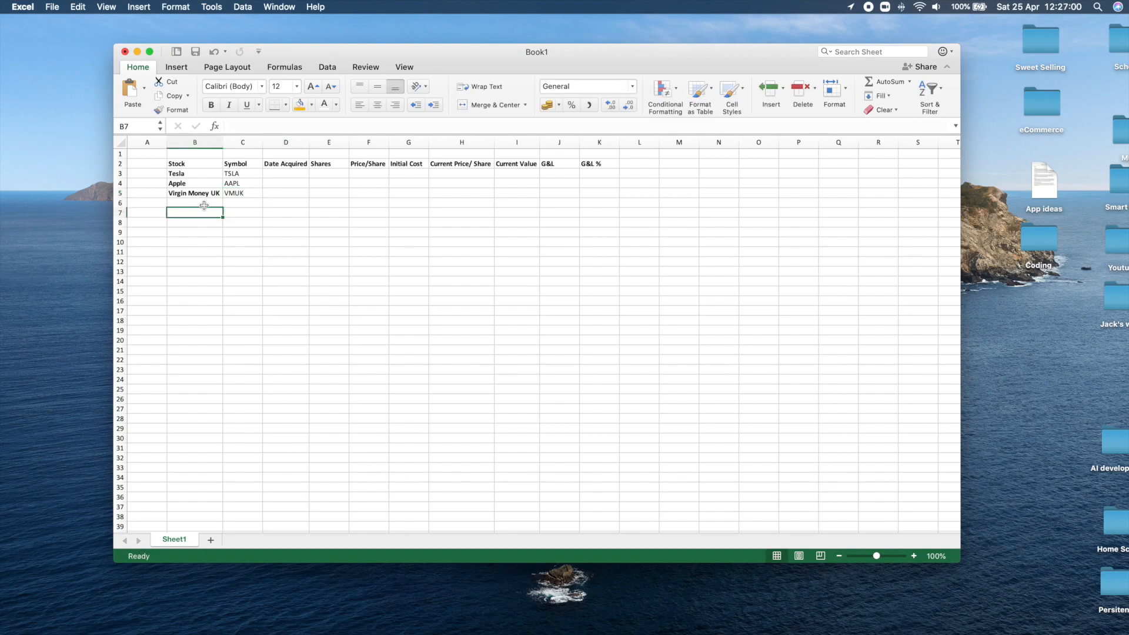
pyautogui.write('Total')
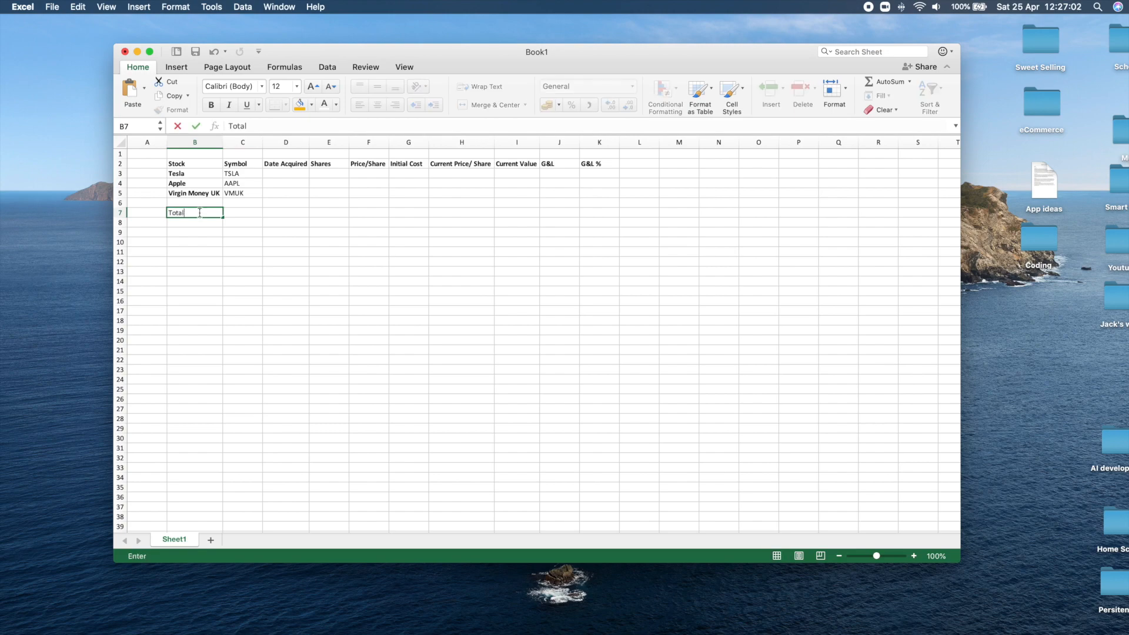
pyautogui.doubleClick(195, 216)
pyautogui.press('super+b')
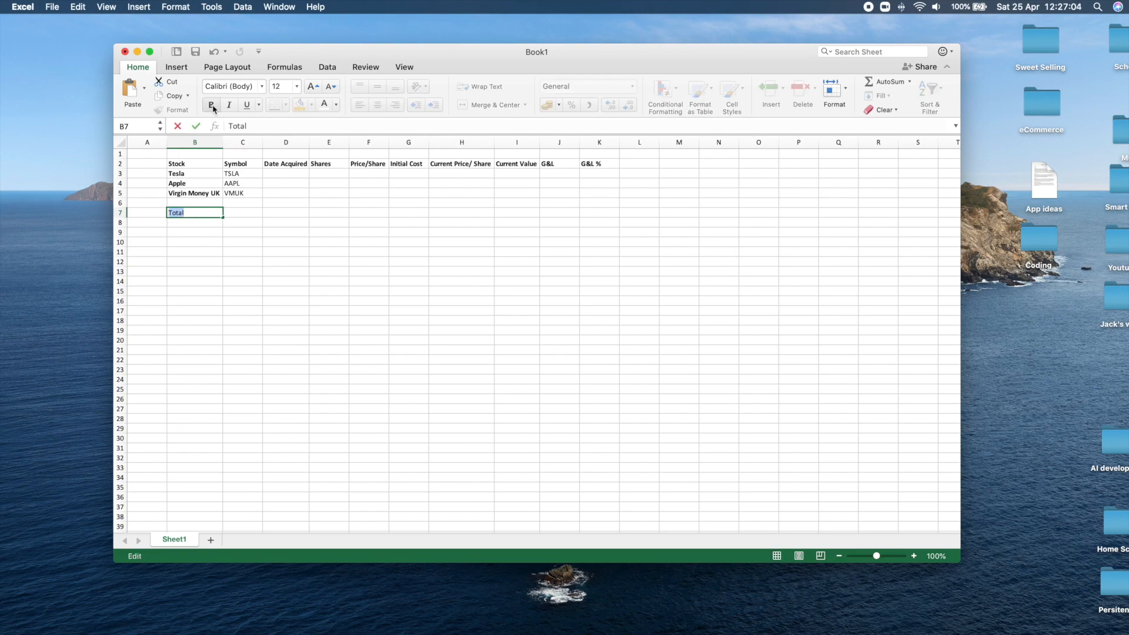
pyautogui.click(262, 232)
# Enter the acquisition date 25/04/2020 for Tesla in cell D3.
pyautogui.click(284, 173)
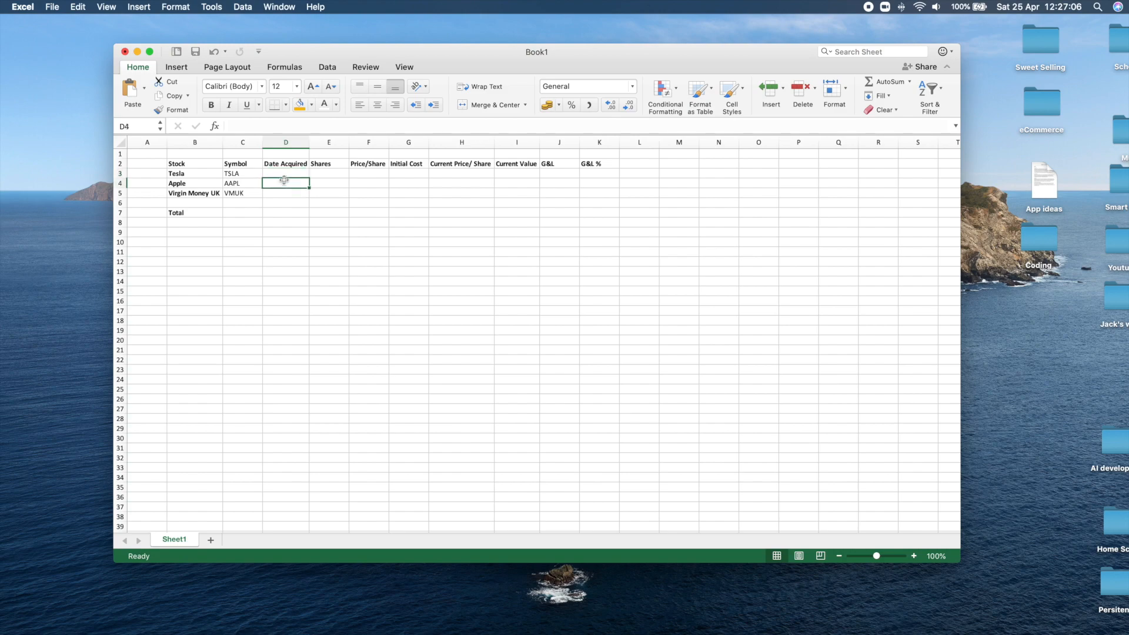
pyautogui.write('25/4/20')
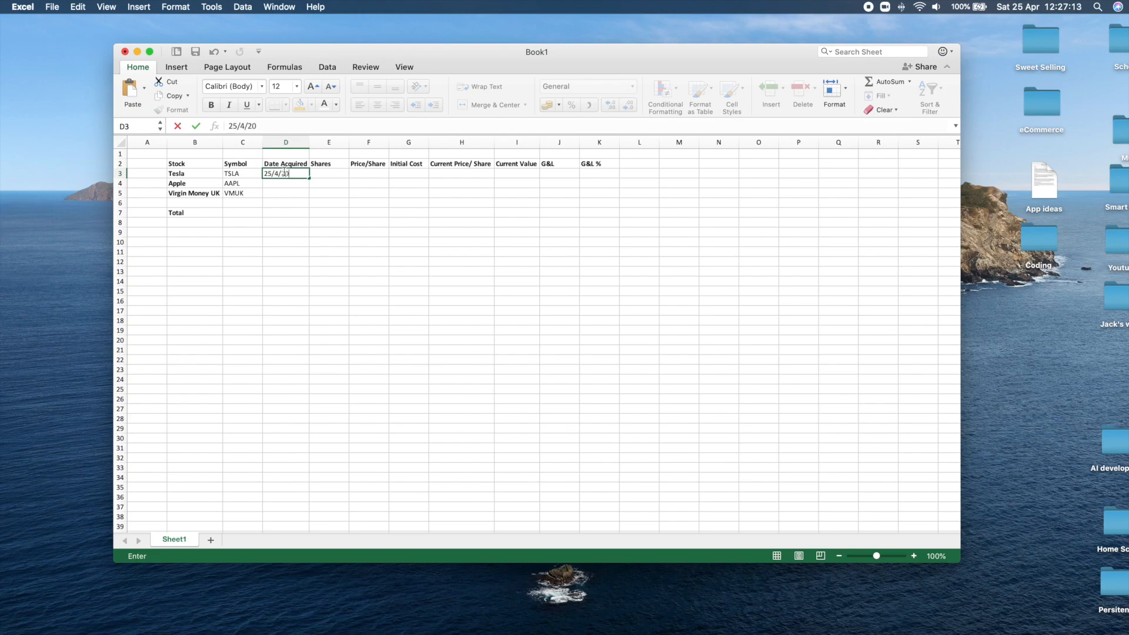
pyautogui.press('Return')
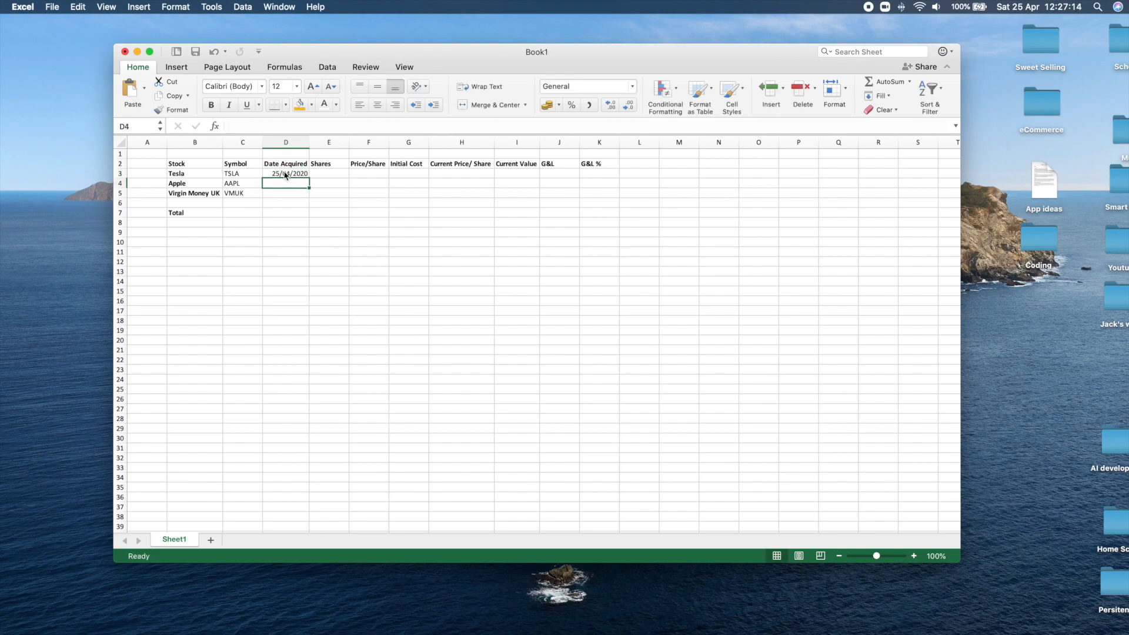
# Copy Tesla's acquisition date from D3 into cells D4 and D5 for Apple and Virgin Money UK.
pyautogui.click(284, 174)
pyautogui.scroll(-3, 285, 175)
pyautogui.press('super+c')
pyautogui.press('Down')
pyautogui.scroll(1, 284, 175)
pyautogui.press('Up')
pyautogui.scroll(1, 285, 175)
pyautogui.press('Down')
pyautogui.press('super+v')
pyautogui.press('Down')
pyautogui.press('super+v')
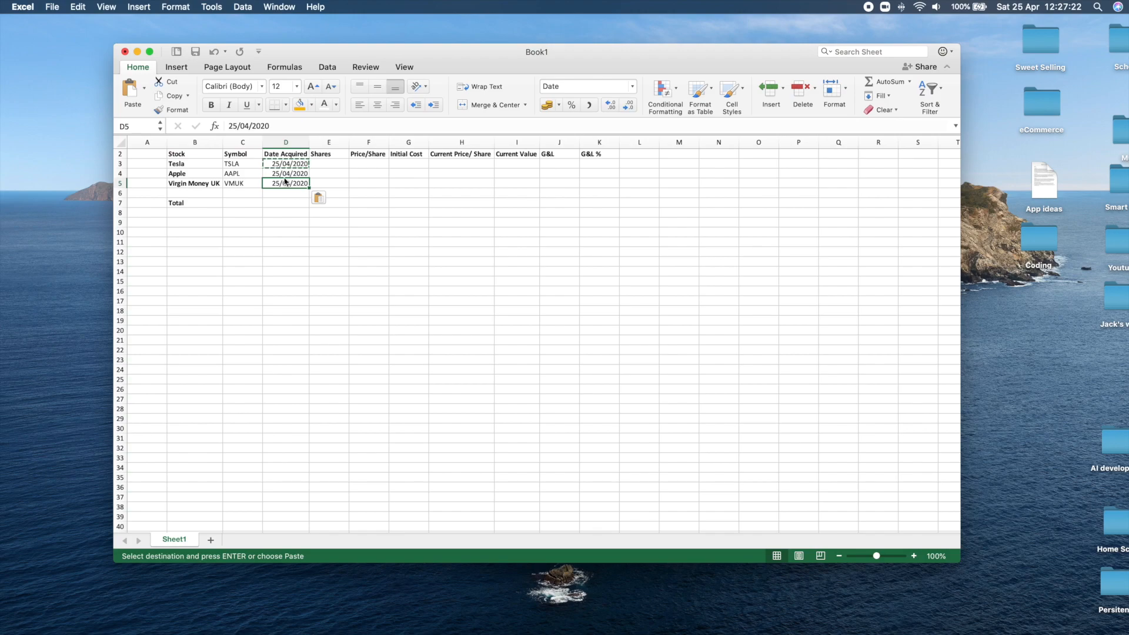
pyautogui.press('Down')
pyautogui.press('Down')
pyautogui.press('Down')
pyautogui.scroll(-1, 328, 158)
# Enter share quantities of 0.1 for Tesla in cell E3 and 0.08 for Apple in cell E4.
pyautogui.doubleClick(298, 164)
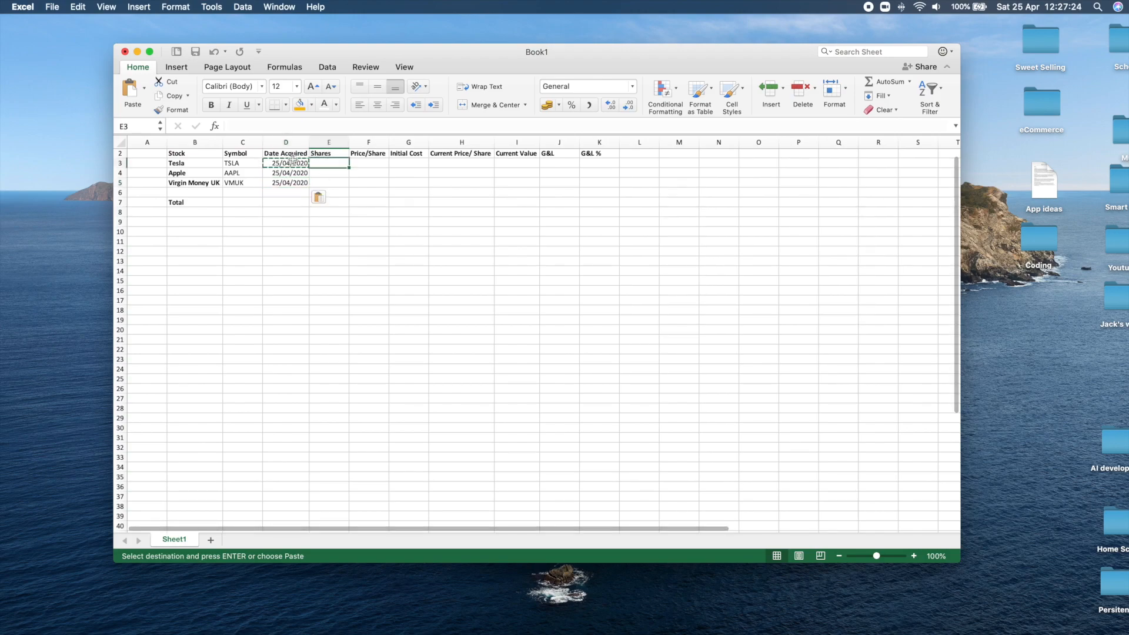
pyautogui.click(328, 166)
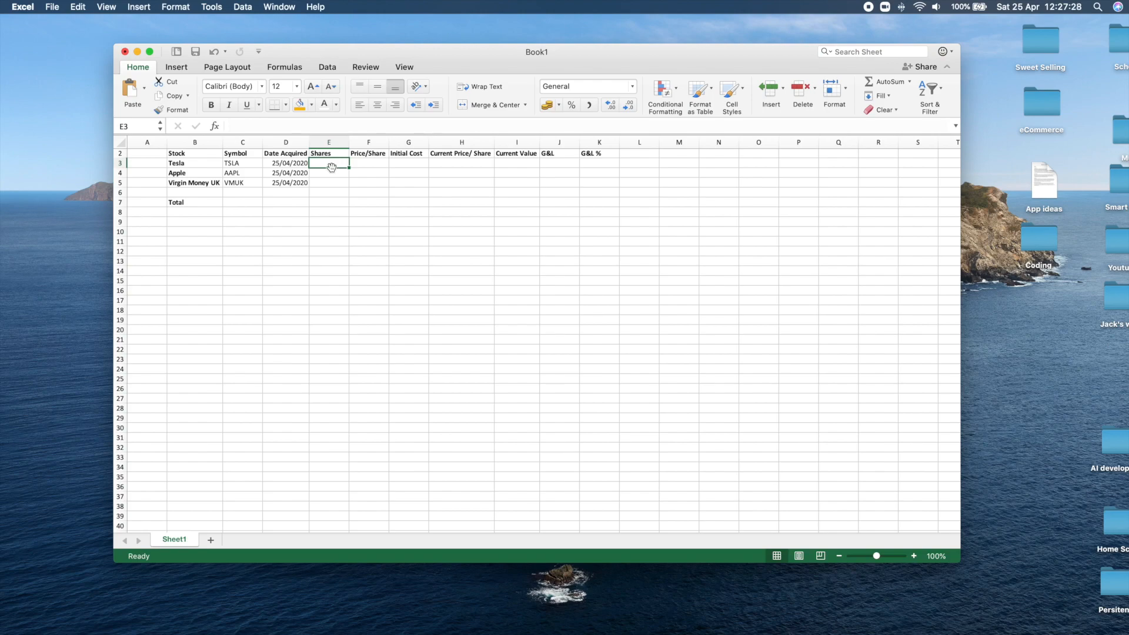
pyautogui.write('0')
pyautogui.press('Return')
pyautogui.write('0.00')
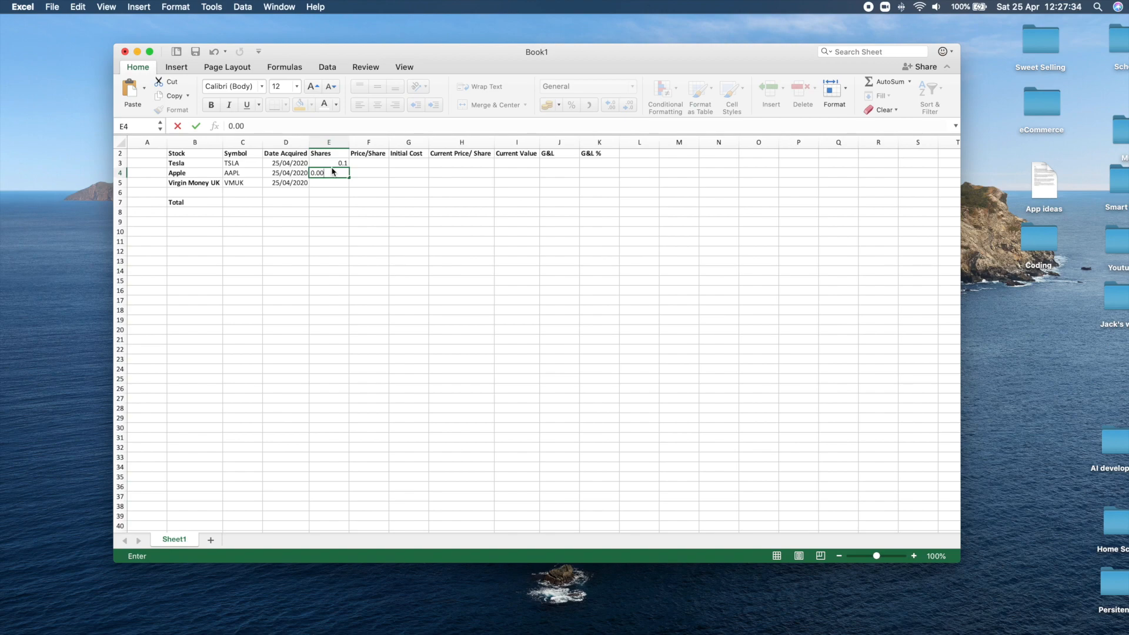
pyautogui.press('Return')
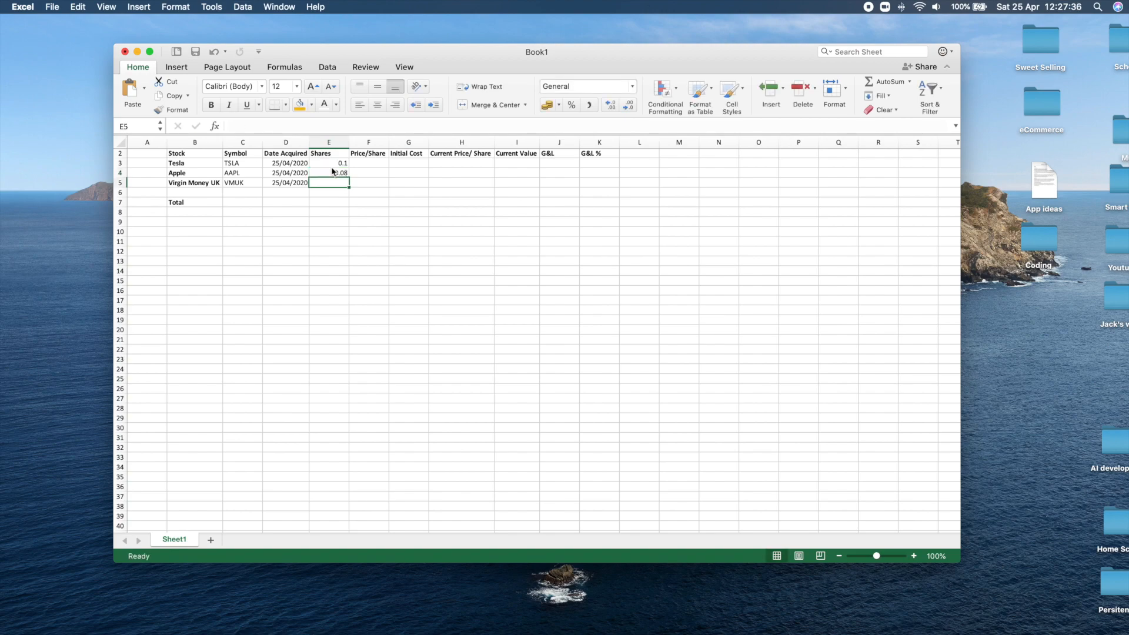
# Clear the share quantities from cells E3 and E4.
pyautogui.press('Up')
pyautogui.press('Up')
pyautogui.press('Delete')
pyautogui.click(332, 171)
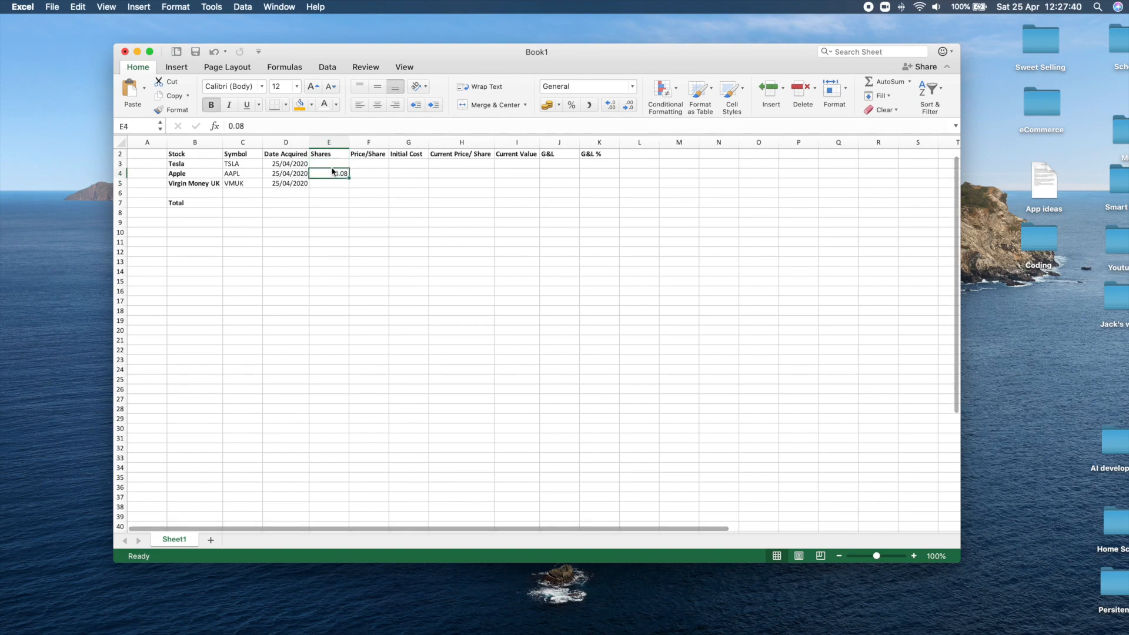
pyautogui.press('Delete')
# Enter the share prices £540, £277 and £83 in cells F3 to F5 of the Price/Share column.
pyautogui.click(366, 163)
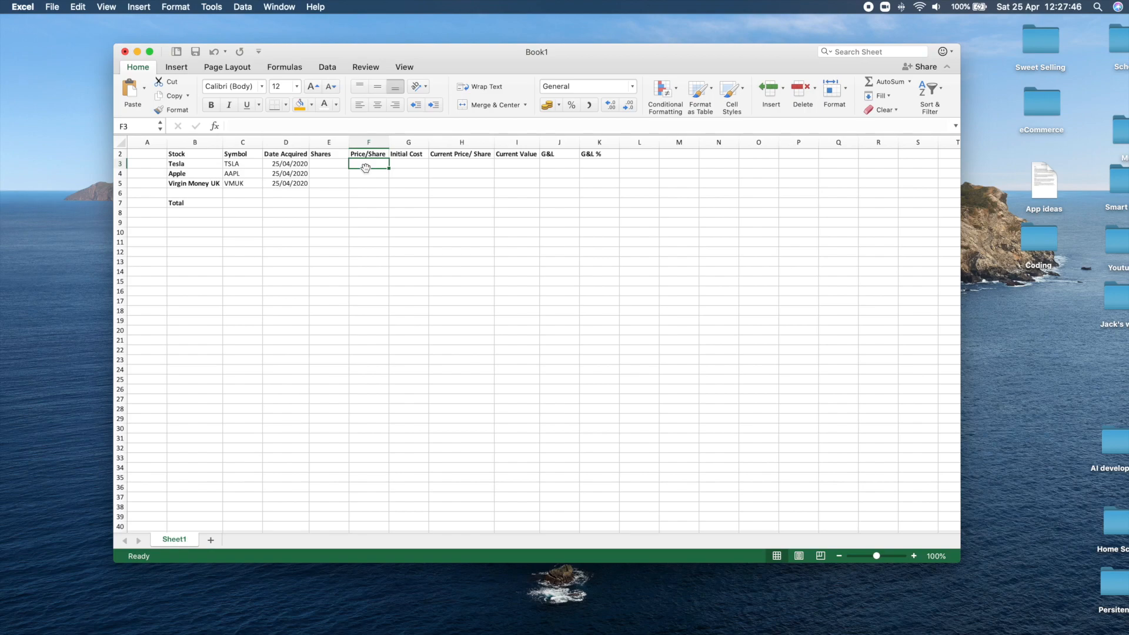
pyautogui.write('£')
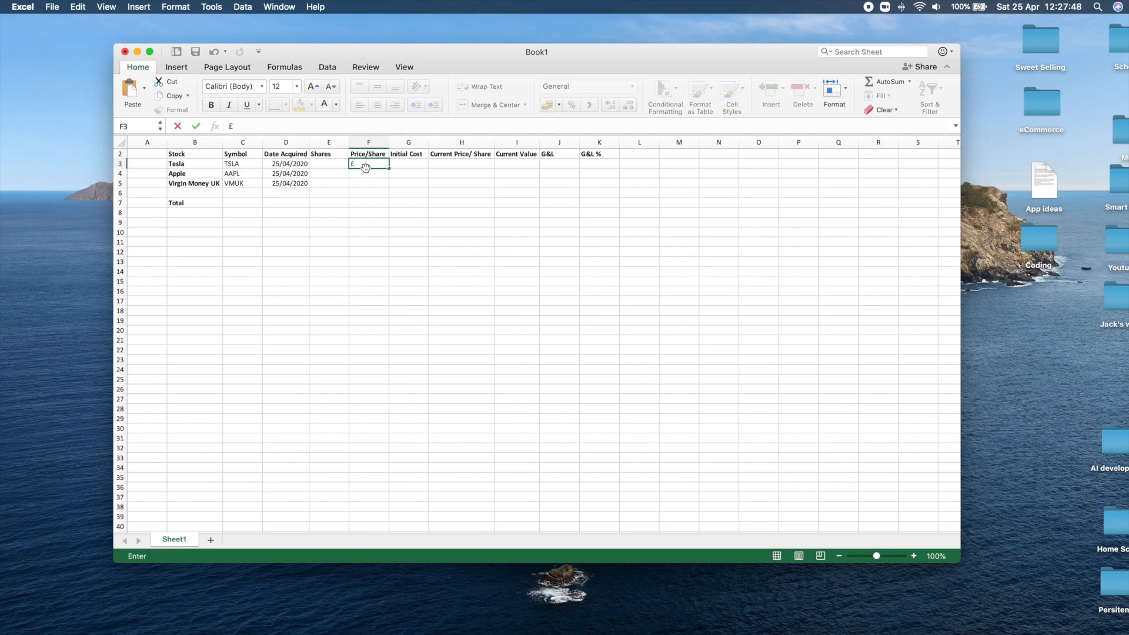
pyautogui.write('540')
pyautogui.click(366, 172)
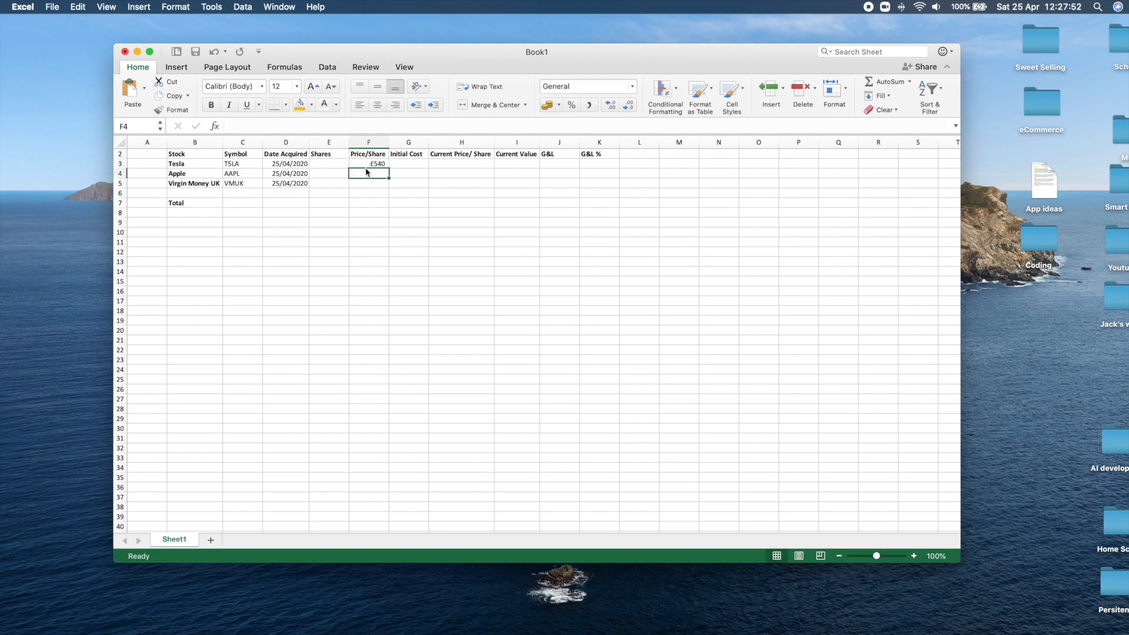
pyautogui.write('£')
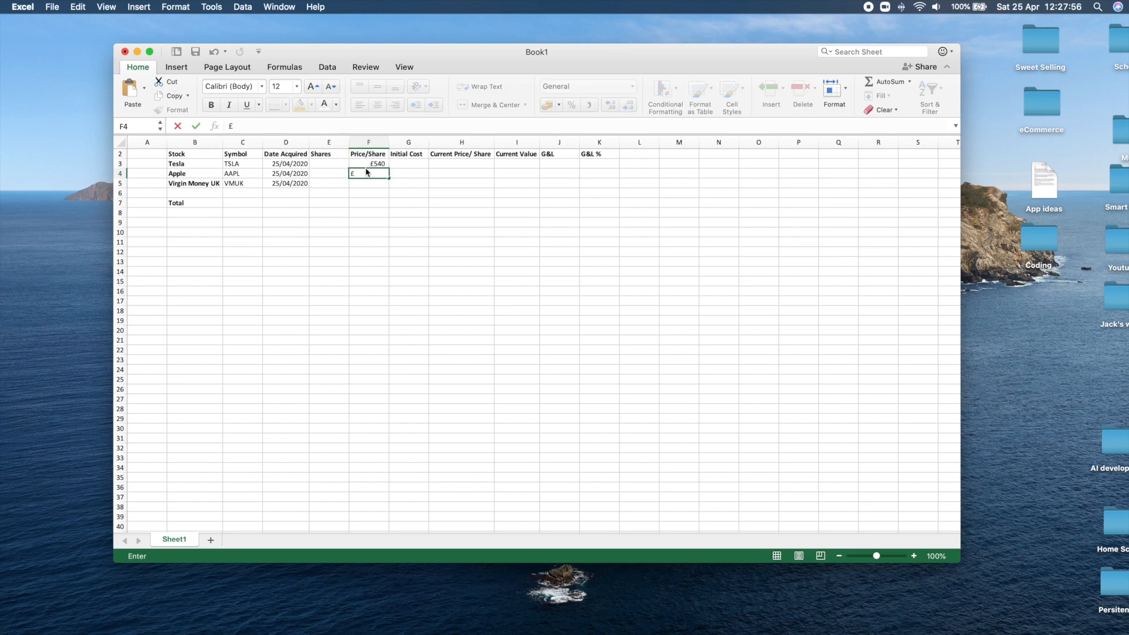
pyautogui.write('277')
pyautogui.press('Return')
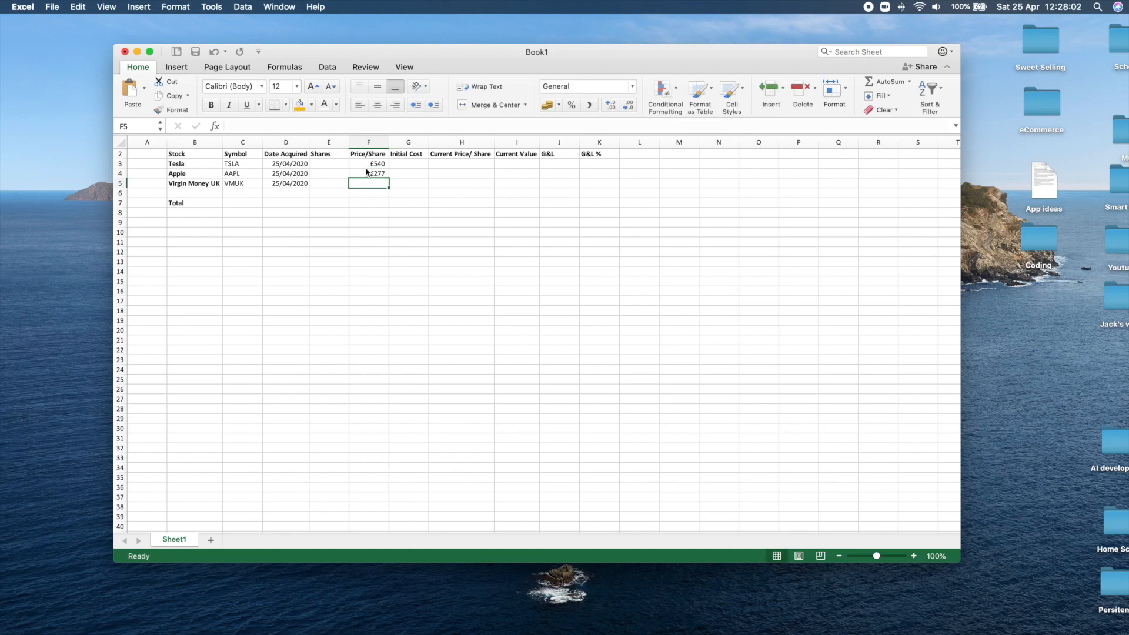
pyautogui.write('83')
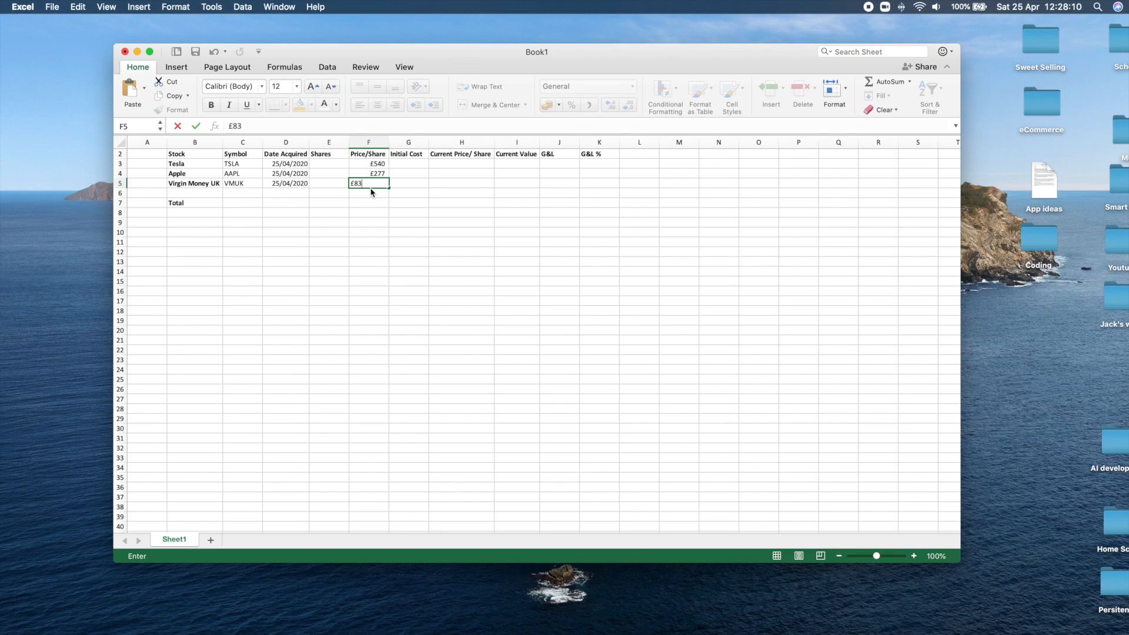
pyautogui.click(379, 185)
# Re-enter the share prices 83 for Virgin Money UK in F5 and 277 for Apple in F4.
pyautogui.doubleClick(376, 174)
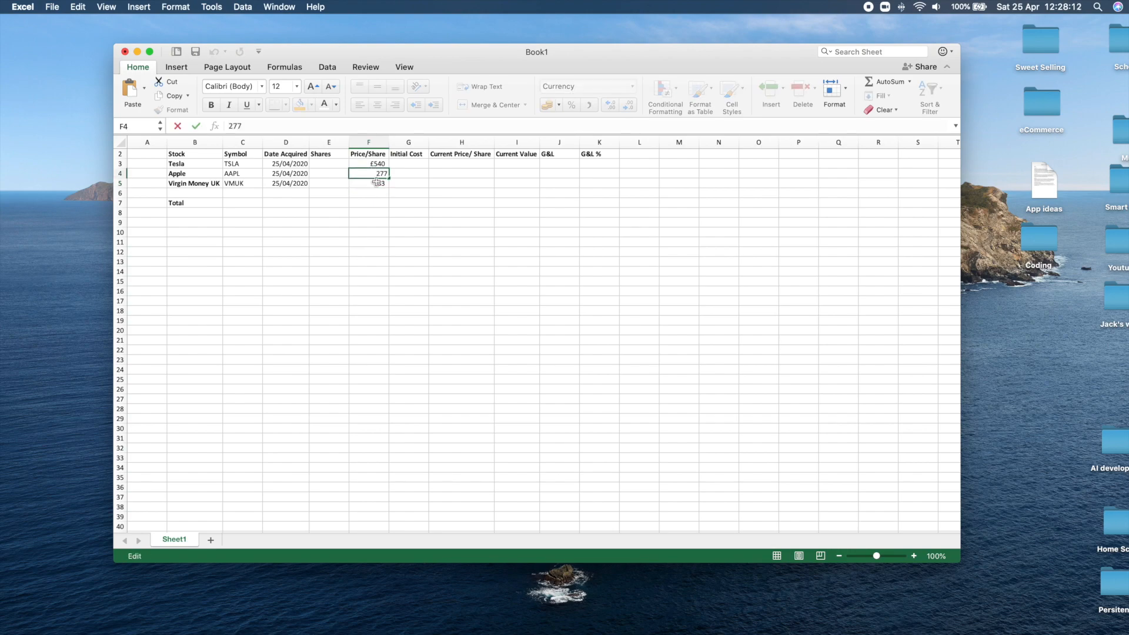
pyautogui.doubleClick(376, 183)
pyautogui.scroll(-1, 377, 151)
pyautogui.doubleClick(377, 160)
pyautogui.scroll(1, 376, 170)
pyautogui.click(383, 211)
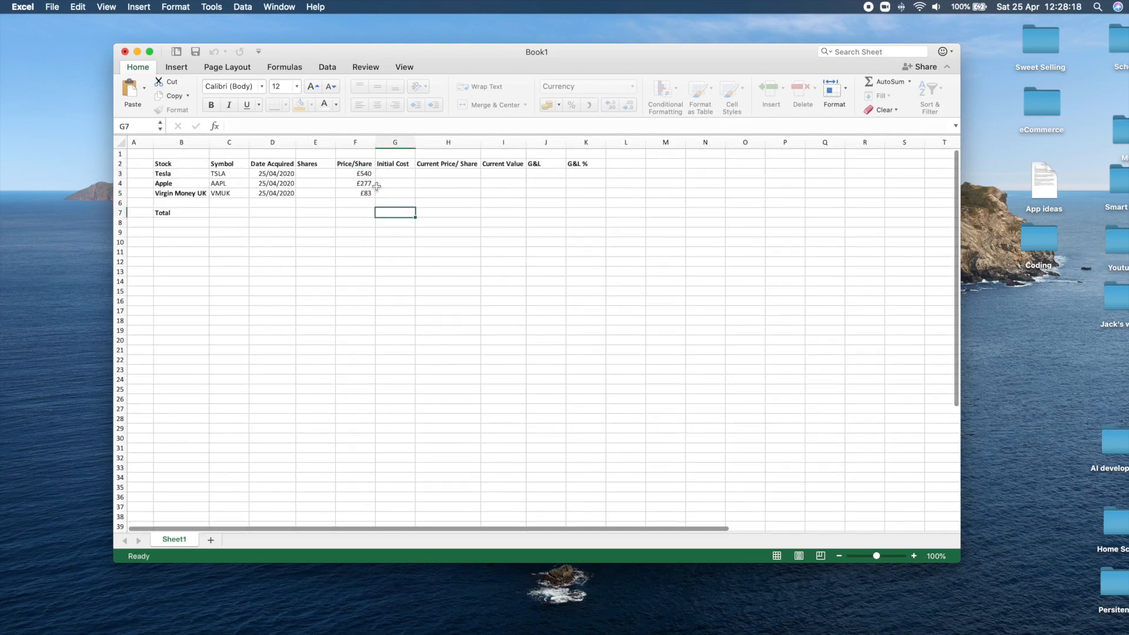
pyautogui.click(364, 175)
pyautogui.click(365, 194)
pyautogui.write('83')
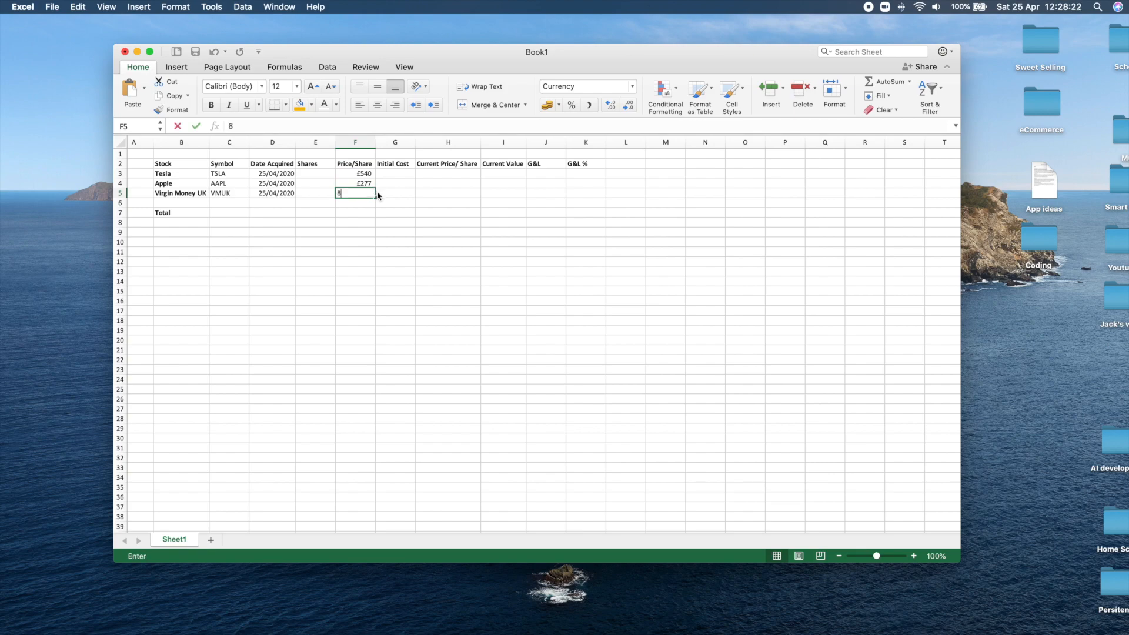
pyautogui.press('Up')
pyautogui.write('277')
pyautogui.press('Up')
pyautogui.press('Down')
pyautogui.press('Down')
pyautogui.press('Down')
# Clear the share prices of Apple, Tesla and Virgin Money UK from cells F3 to F5.
pyautogui.click(362, 186)
pyautogui.doubleClick(363, 185)
pyautogui.moveTo(374, 184); pyautogui.dragTo(350, 182)
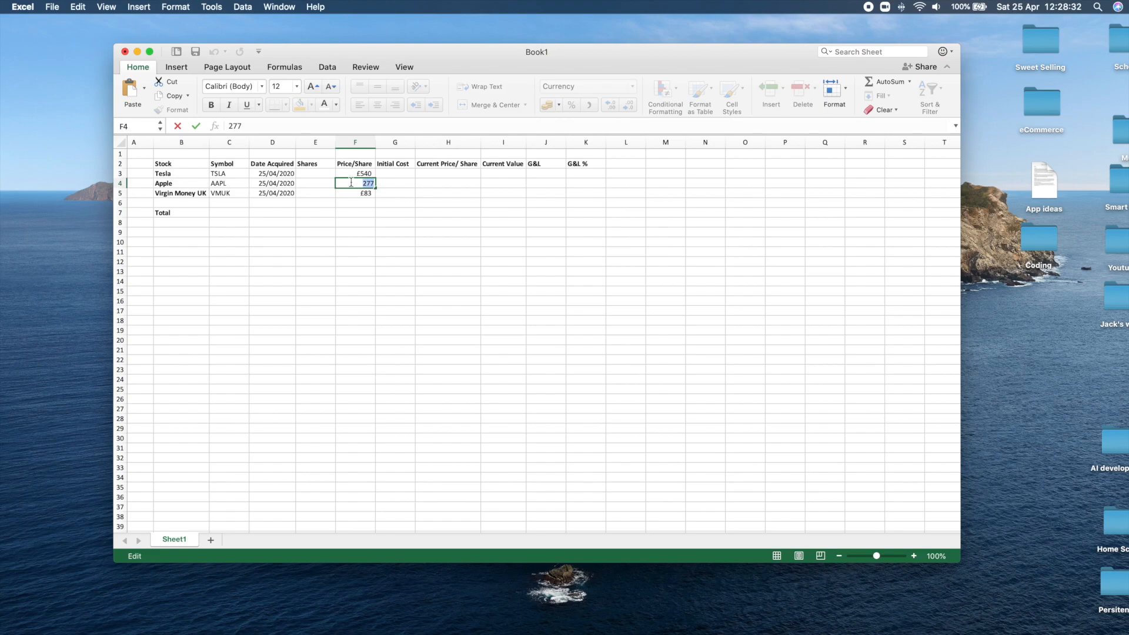
pyautogui.click(357, 173)
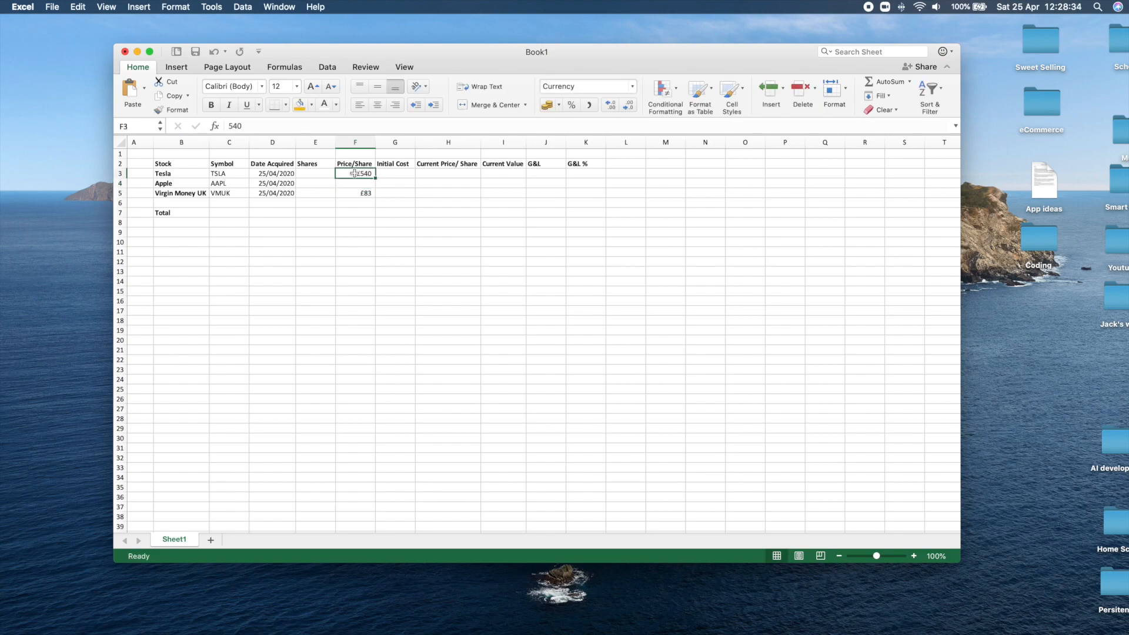
pyautogui.doubleClick(356, 173)
pyautogui.press('BackSpace')
pyautogui.click(356, 193)
pyautogui.doubleClick(356, 192)
pyautogui.click(375, 193)
pyautogui.doubleClick(357, 193)
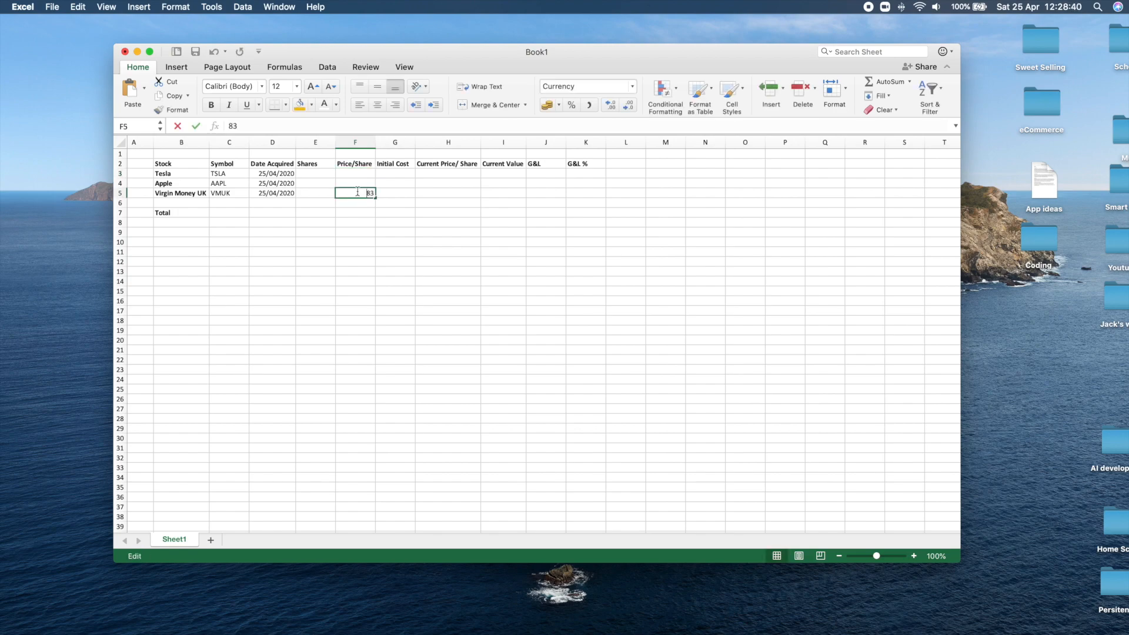
pyautogui.click(374, 193)
pyautogui.doubleClick(357, 192)
pyautogui.press('BackSpace')
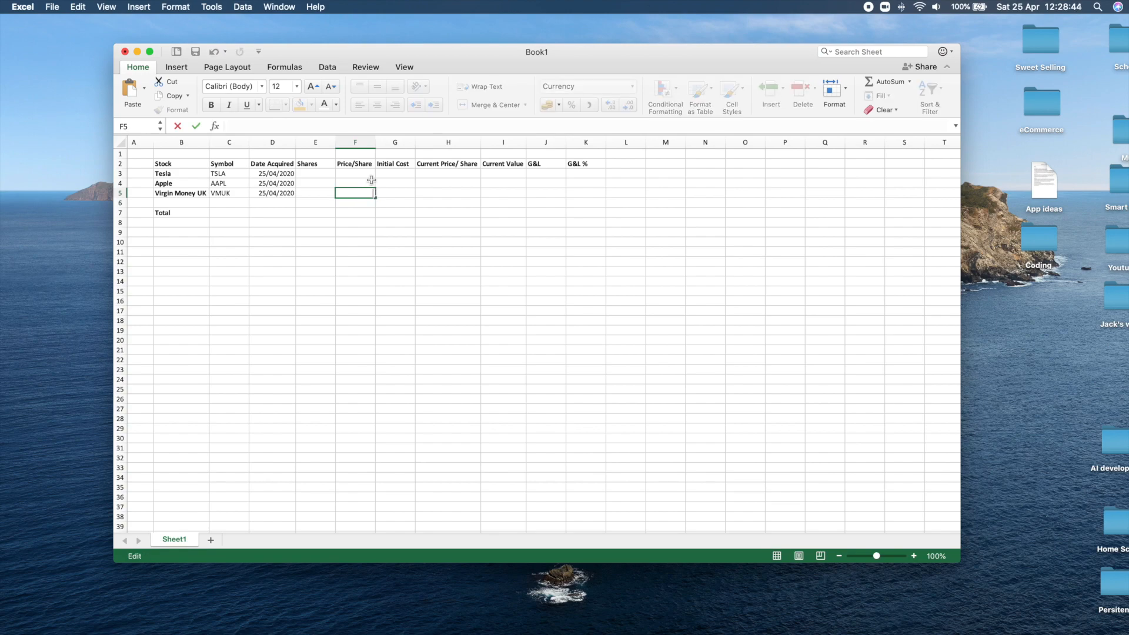
pyautogui.click(370, 173)
# Apply the $ English (United States) accounting format to the empty column L.
pyautogui.click(618, 141)
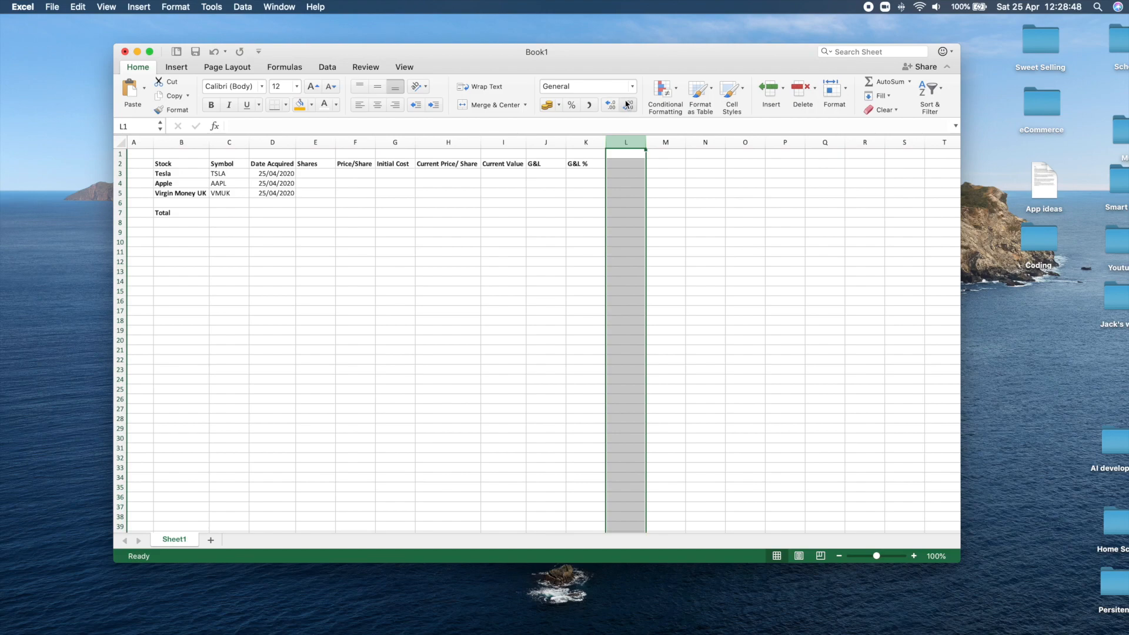
pyautogui.click(559, 104)
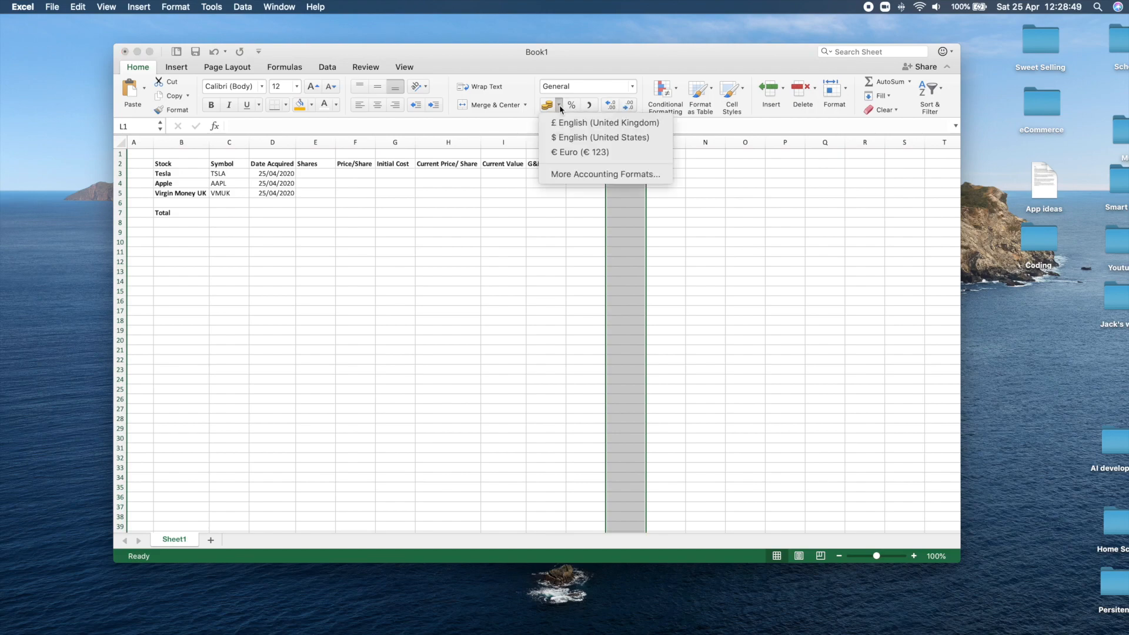
pyautogui.click(566, 137)
pyautogui.click(395, 174)
pyautogui.click(582, 164)
# Apply the £ English (United Kingdom) accounting format to the Price/Share cells F3:F5.
pyautogui.click(361, 176)
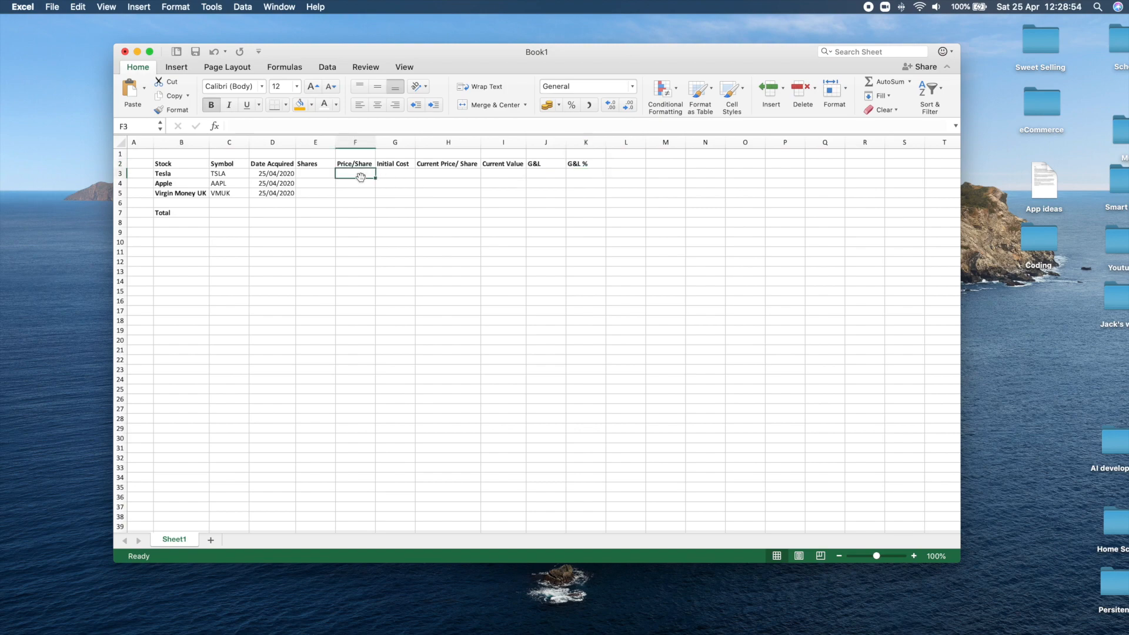
pyautogui.click(558, 104)
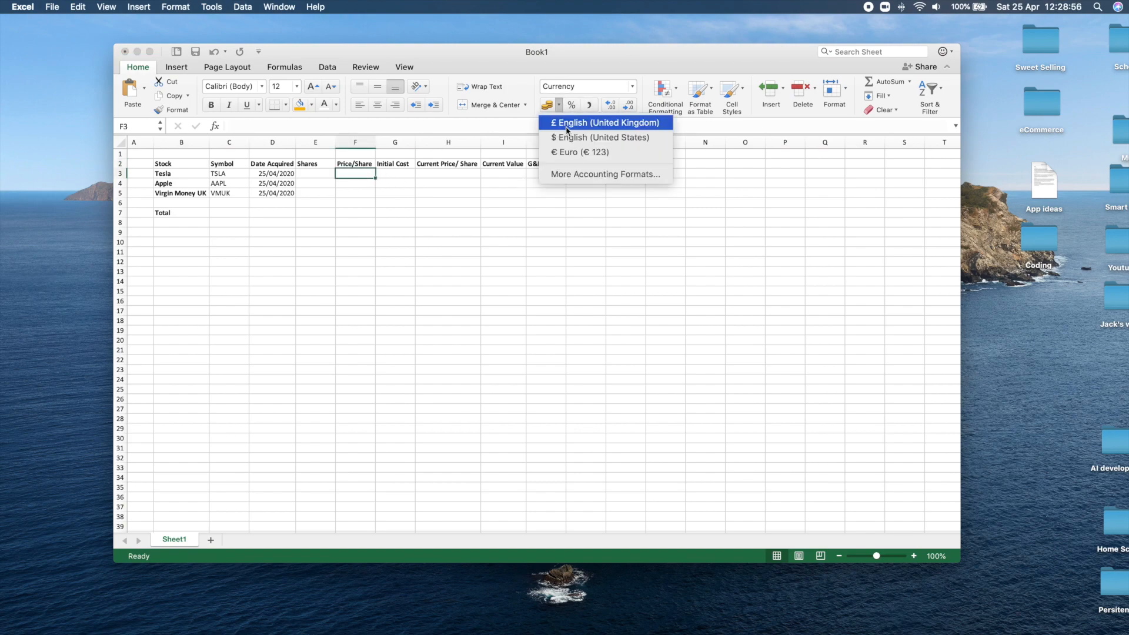
pyautogui.click(563, 123)
pyautogui.click(395, 213)
pyautogui.moveTo(358, 173); pyautogui.dragTo(358, 193)
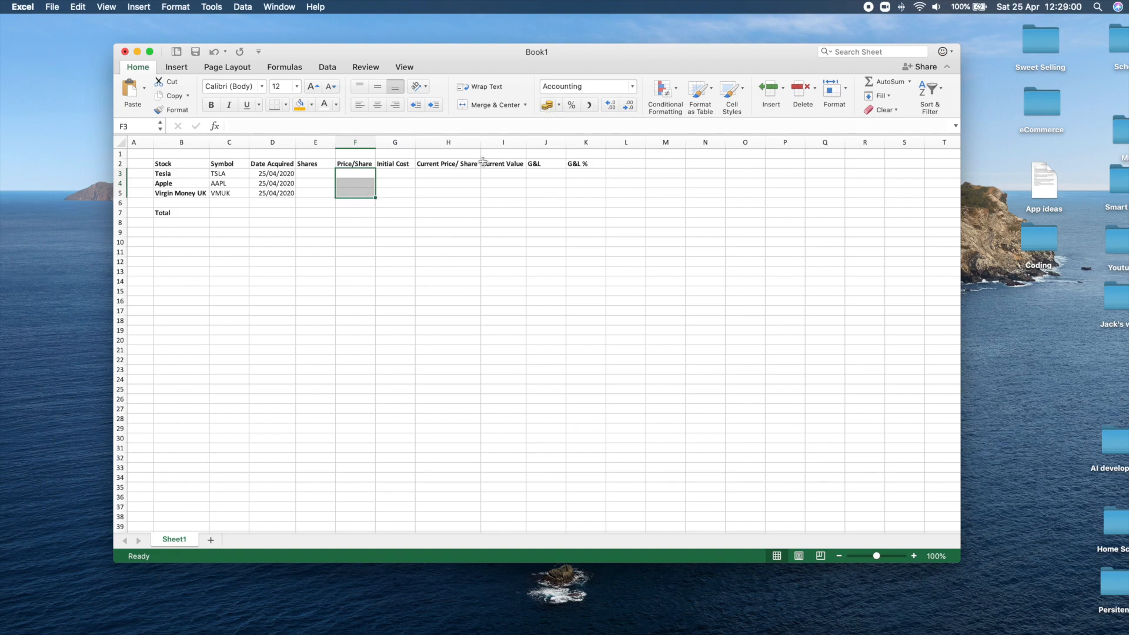
pyautogui.click(455, 183)
# Fill the pound-formatted Price/Share cells with 540 for Tesla, 277 for Apple and 83 for Virgin Money UK.
pyautogui.click(372, 173)
pyautogui.write('540.00')
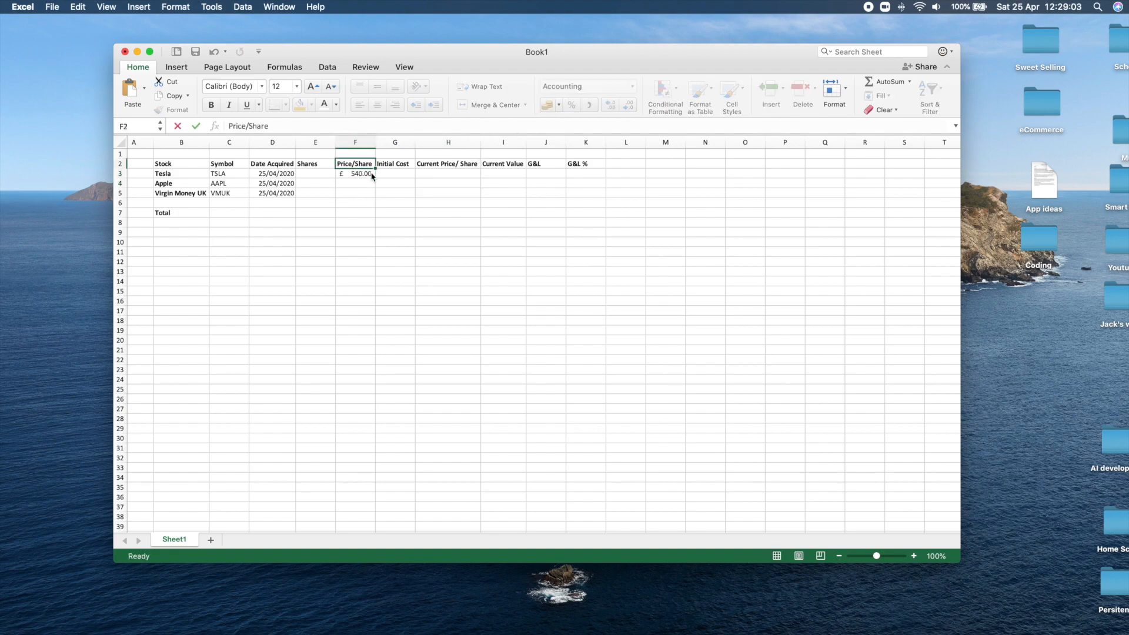
pyautogui.press('Return')
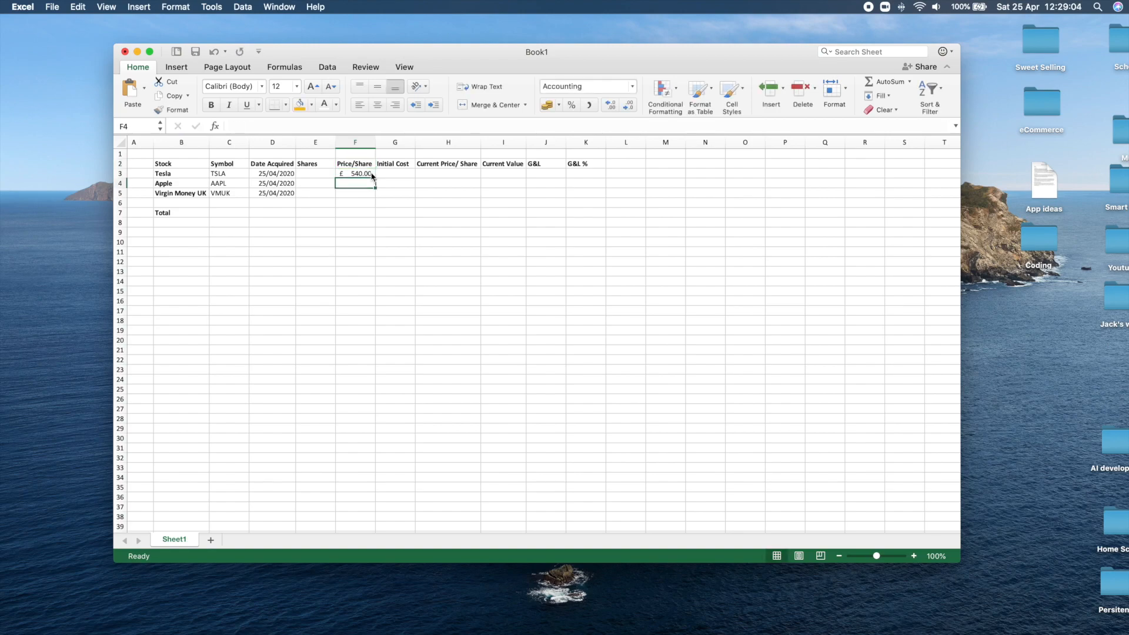
pyautogui.write('277')
pyautogui.press('Return')
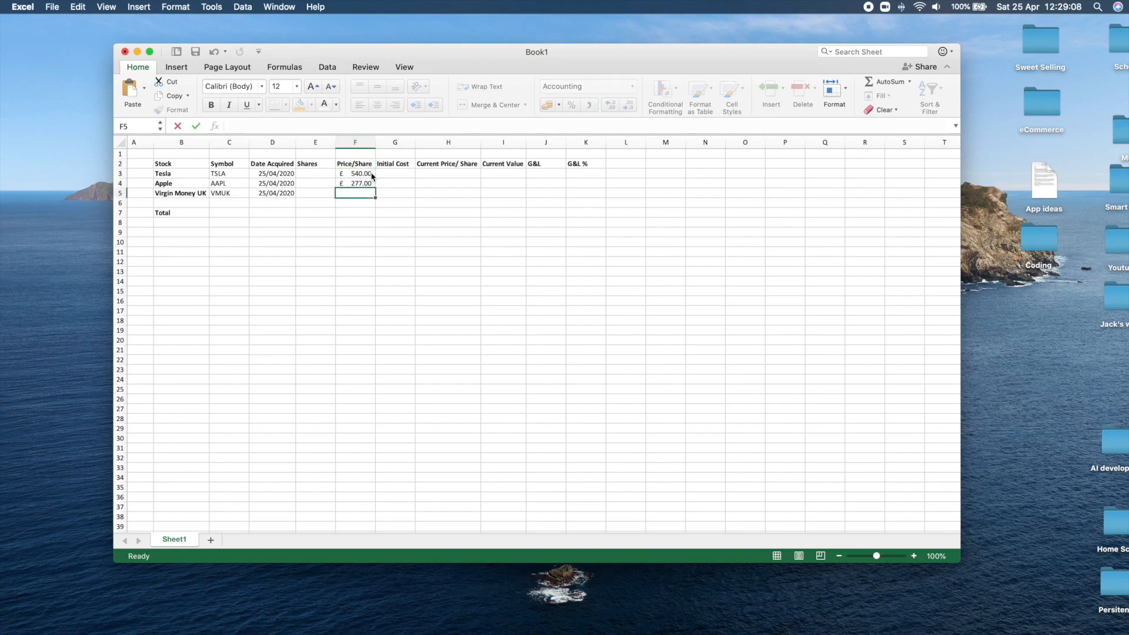
pyautogui.write('83')
pyautogui.press('Right')
pyautogui.press('Left')
pyautogui.press('Left')
pyautogui.press('Up')
pyautogui.press('Up')
pyautogui.press('Down')
pyautogui.press('Down')
pyautogui.press('Down')
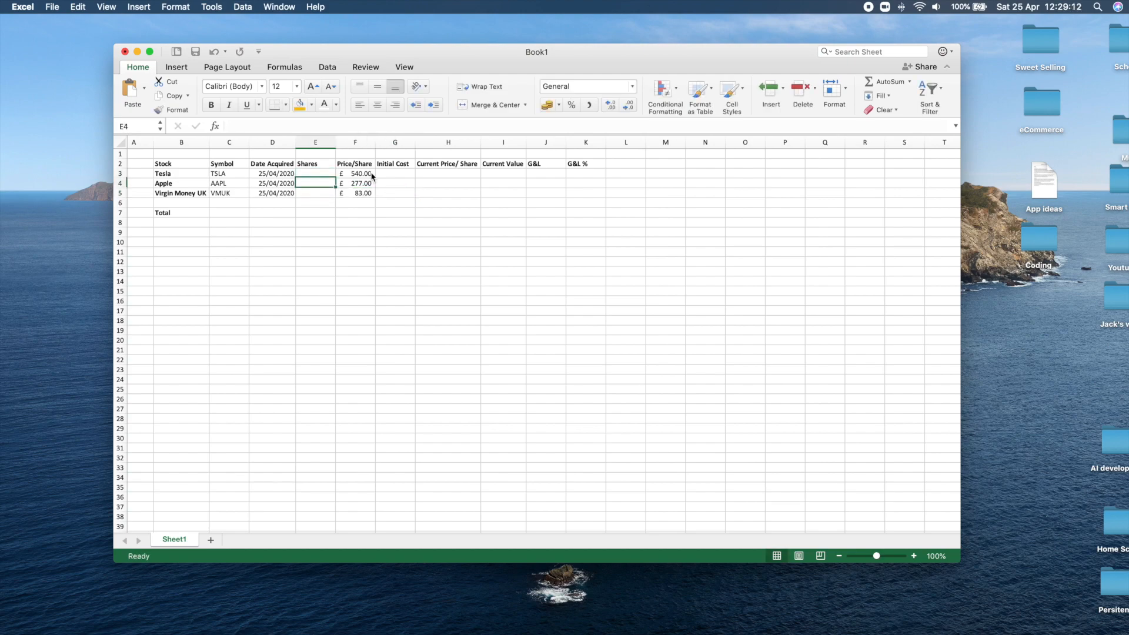
pyautogui.press('Up')
pyautogui.press('Up')
pyautogui.press('Up')
pyautogui.click(403, 172)
pyautogui.press('Left')
pyautogui.click(388, 174)
pyautogui.moveTo(389, 174); pyautogui.dragTo(388, 195)
pyautogui.click(386, 172)
pyautogui.click(325, 175)
pyautogui.click(365, 176)
pyautogui.click(317, 173)
pyautogui.click(346, 175)
pyautogui.click(325, 174)
pyautogui.click(362, 176)
# Enter the formula =E3*F3 in G3 to calculate Tesla's Initial Cost from its shares and price per share.
pyautogui.click(399, 175)
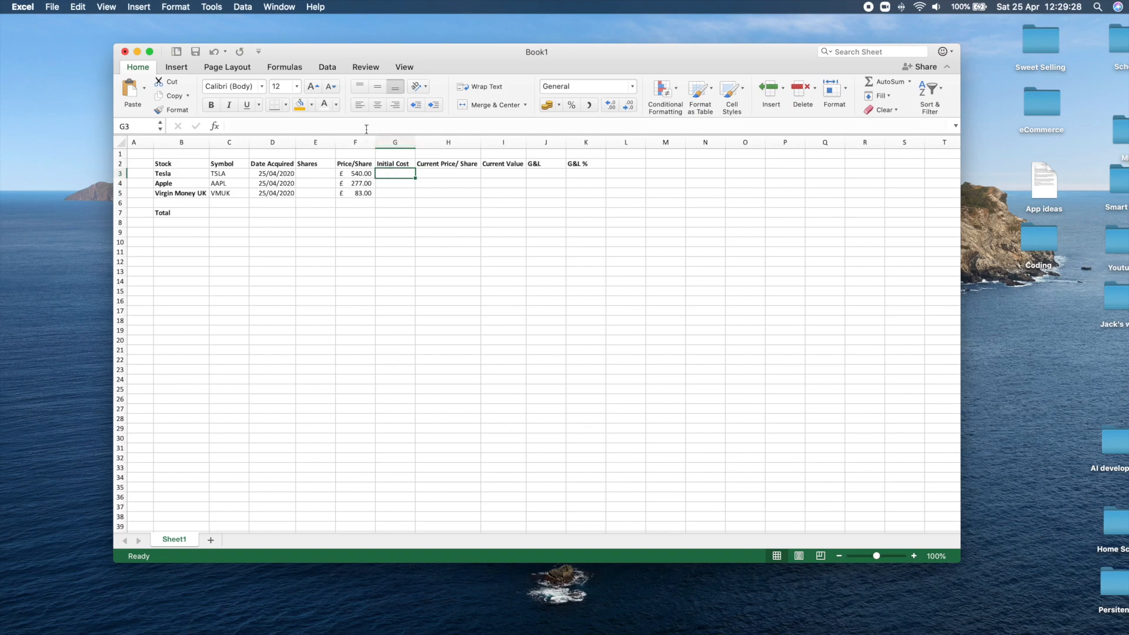
pyautogui.write('=')
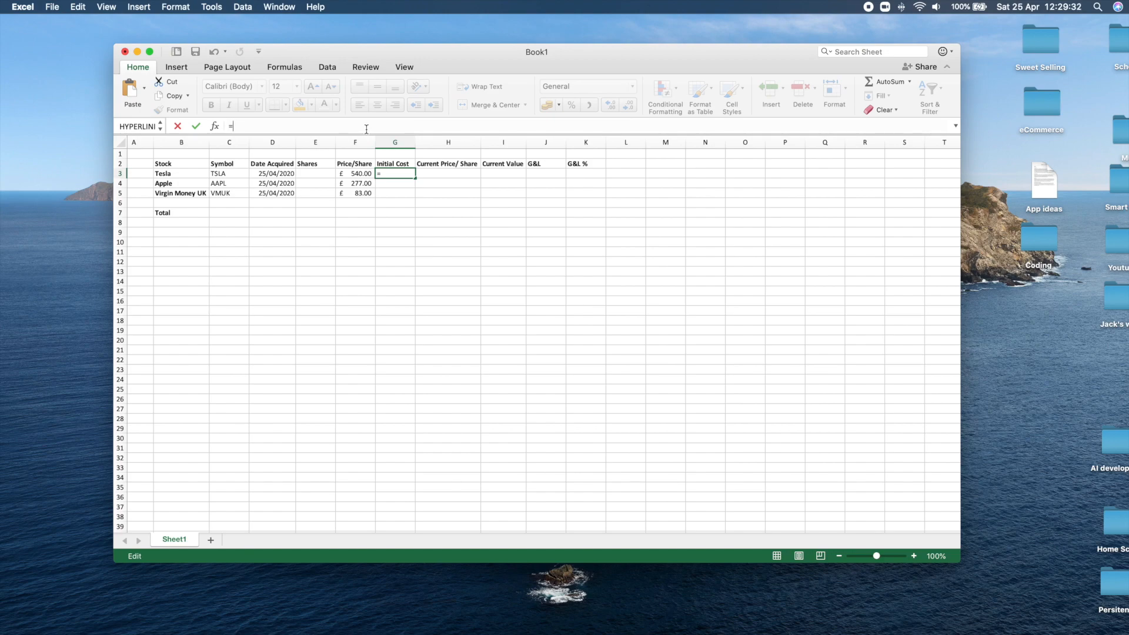
pyautogui.click(315, 174)
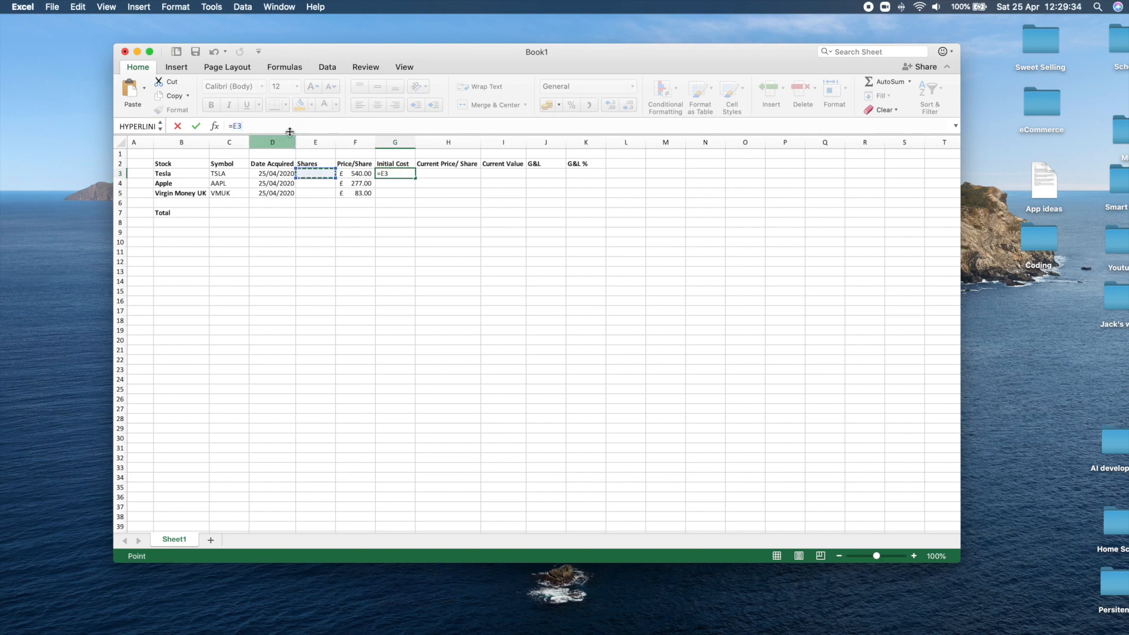
pyautogui.write('*')
pyautogui.click(340, 172)
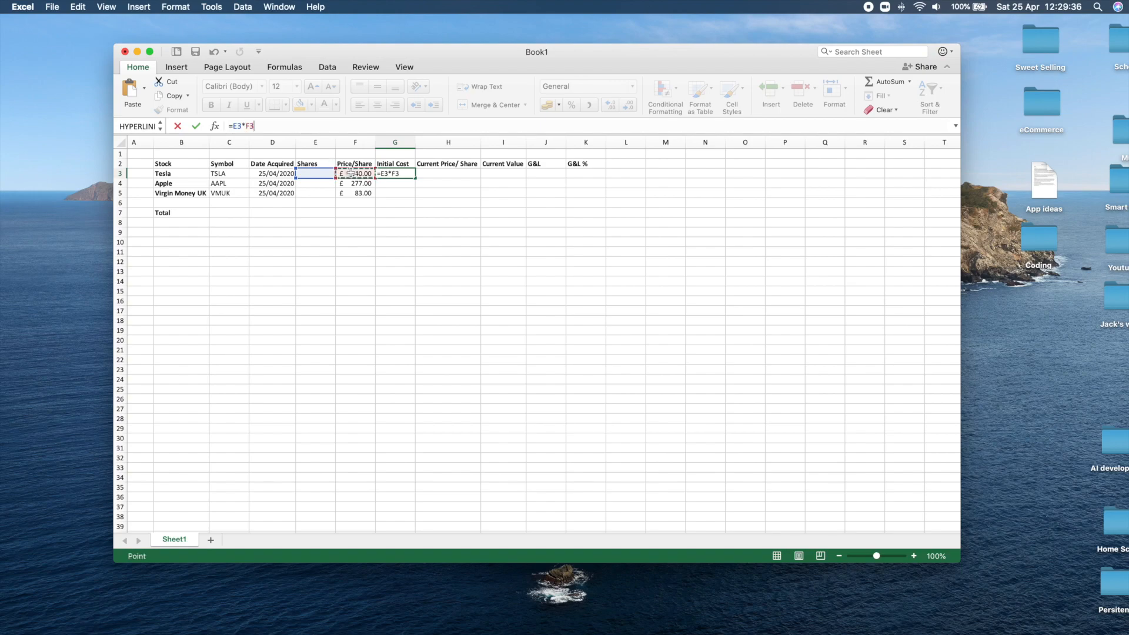
pyautogui.press('Return')
# Set Tesla's Shares value in E3 to 1 and check its Initial Cost.
pyautogui.click(393, 173)
pyautogui.click(358, 173)
pyautogui.click(310, 172)
pyautogui.write('1')
pyautogui.click(327, 203)
pyautogui.click(393, 174)
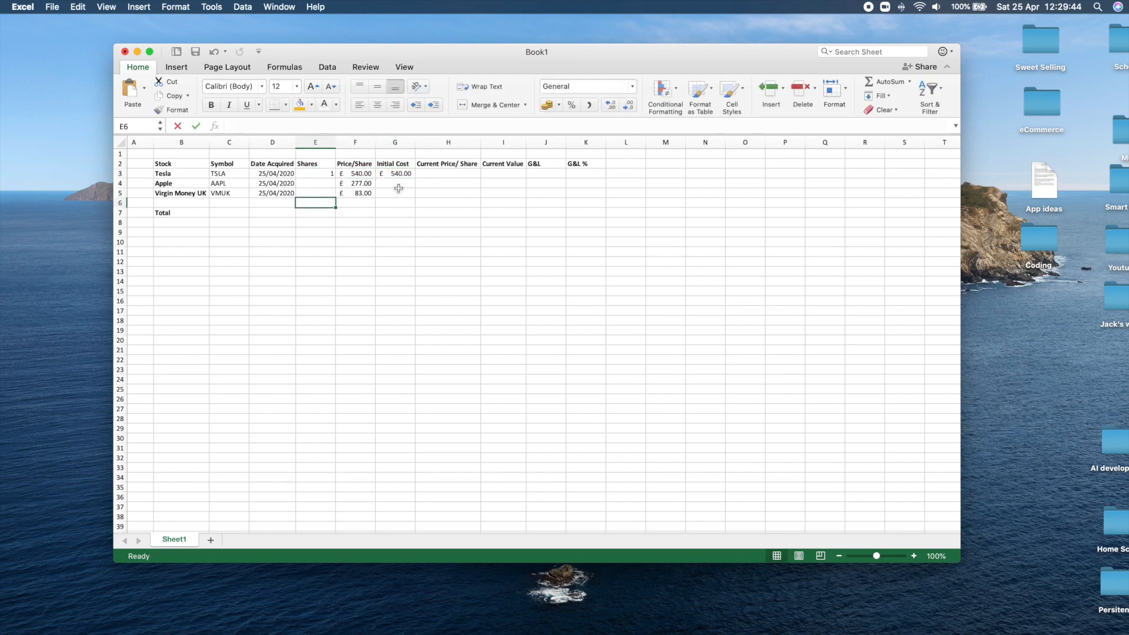
# Set Tesla's Shares value in E3 to 0.1.
pyautogui.click(327, 171)
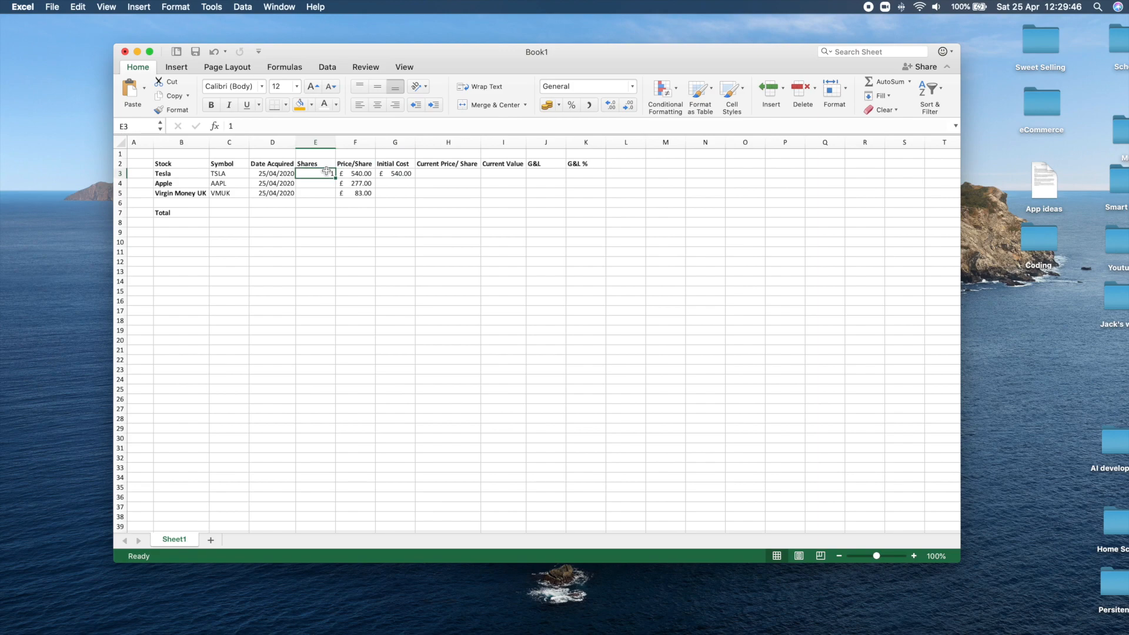
pyautogui.write('0.')
pyautogui.click(320, 202)
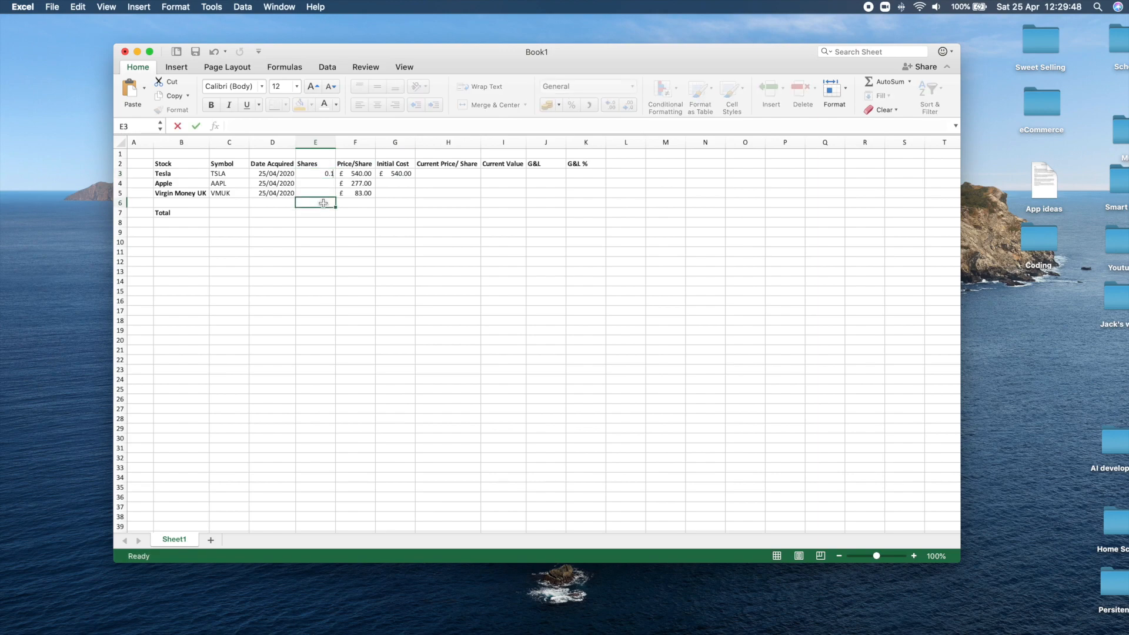
pyautogui.click(320, 186)
# Copy the Initial Cost formula from G3 down to the Apple and Virgin Money UK rows, G4:G5.
pyautogui.click(403, 175)
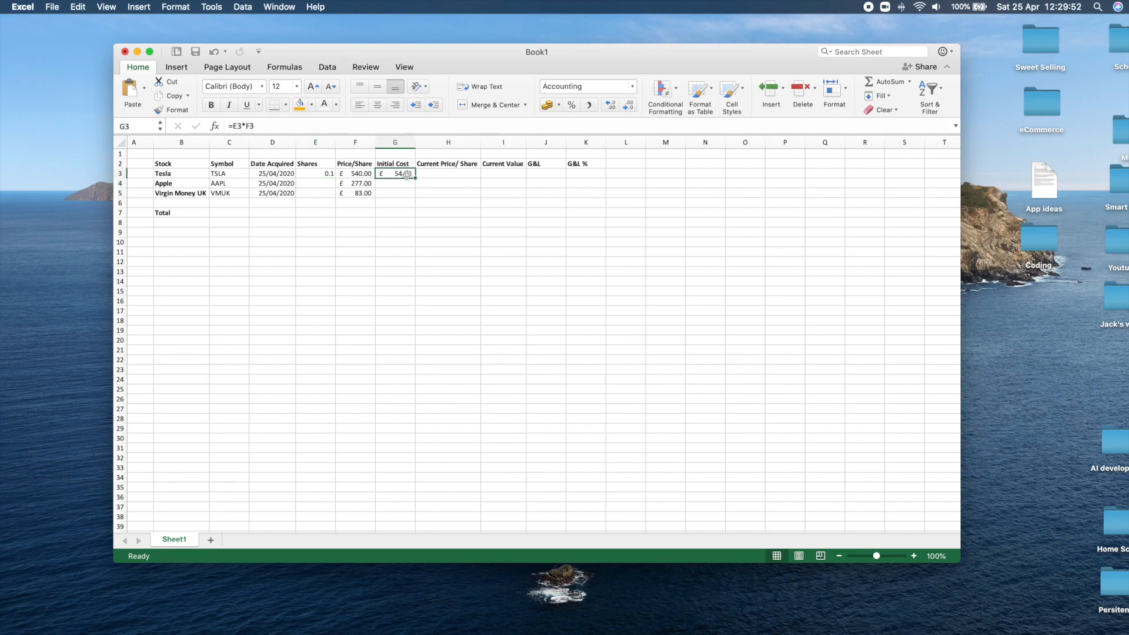
pyautogui.moveTo(416, 176)
pyautogui.mouseDown()
pyautogui.moveTo(403, 184)
pyautogui.moveTo(415, 197)
pyautogui.mouseUp()
pyautogui.click(409, 212)
# Enter 0.08 shares for Apple in E4 and 0.2 shares for Virgin Money UK in E5.
pyautogui.click(317, 183)
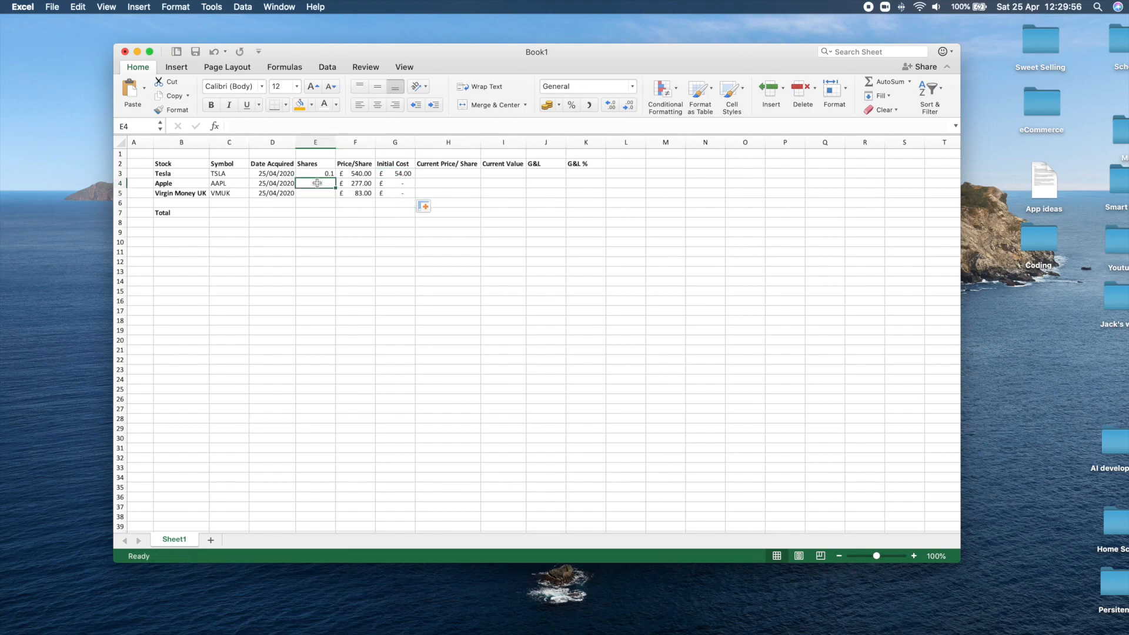
pyautogui.write('0.06')
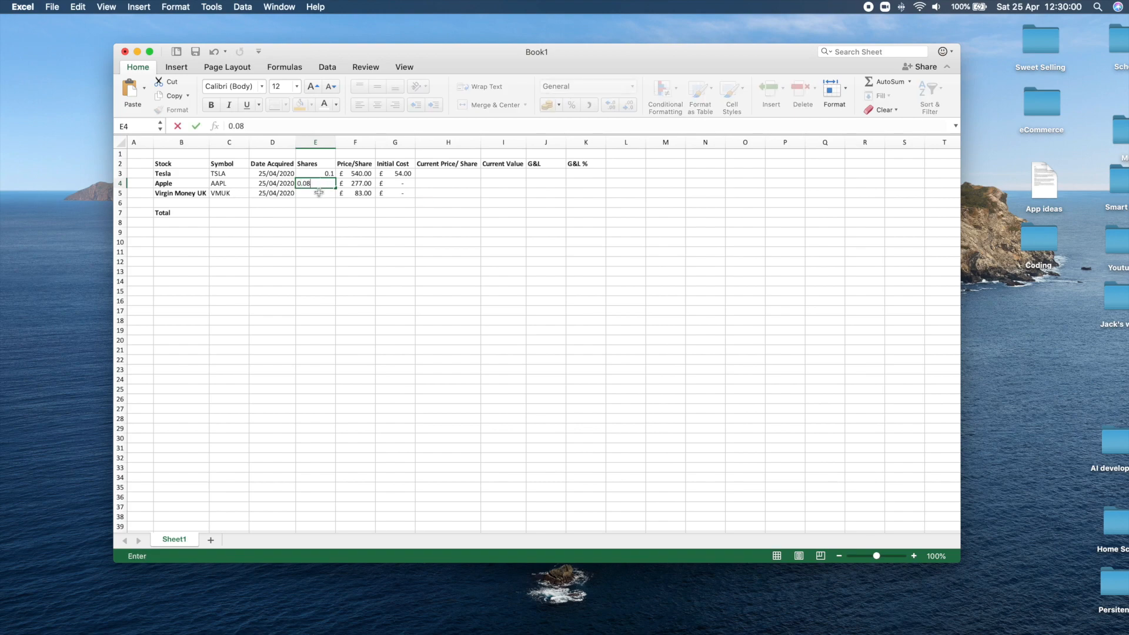
pyautogui.press('Return')
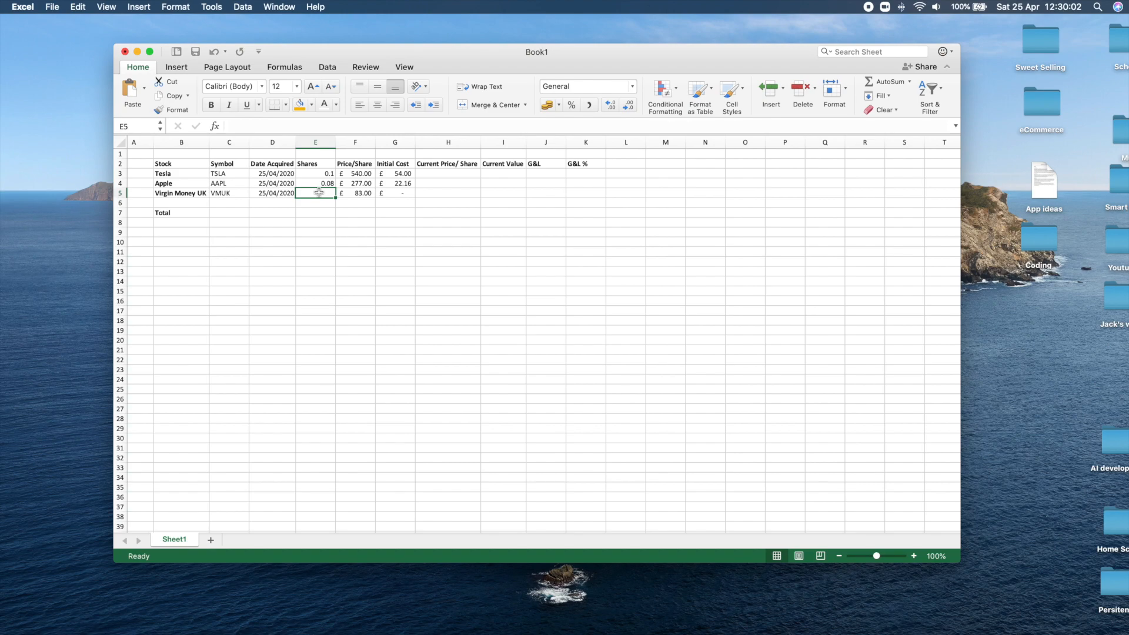
pyautogui.write('0.2')
pyautogui.click(319, 232)
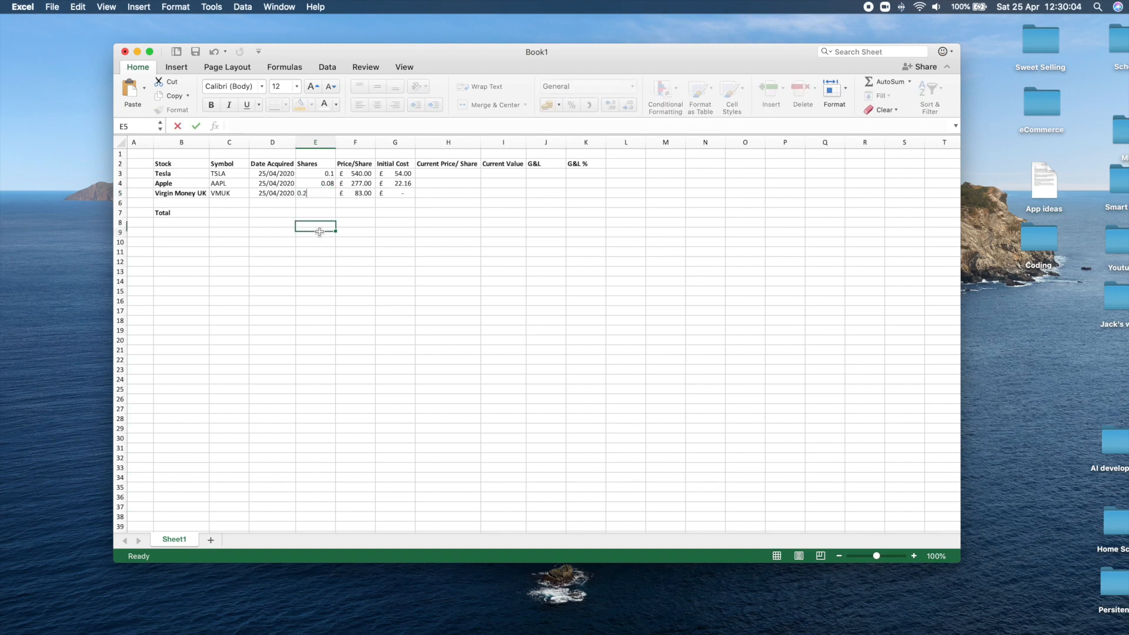
pyautogui.moveTo(390, 174); pyautogui.dragTo(392, 184)
# Add the formula =G3+G4+G5 in G7 to total the Initial Cost column, and check it against the three costs.
pyautogui.click(393, 212)
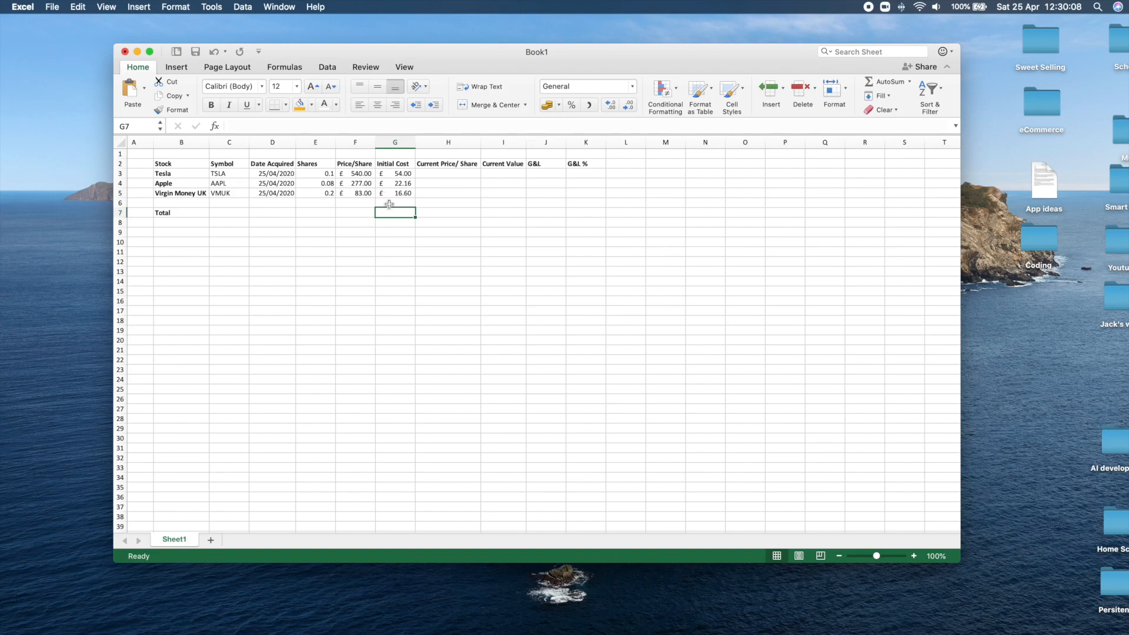
pyautogui.click(388, 172)
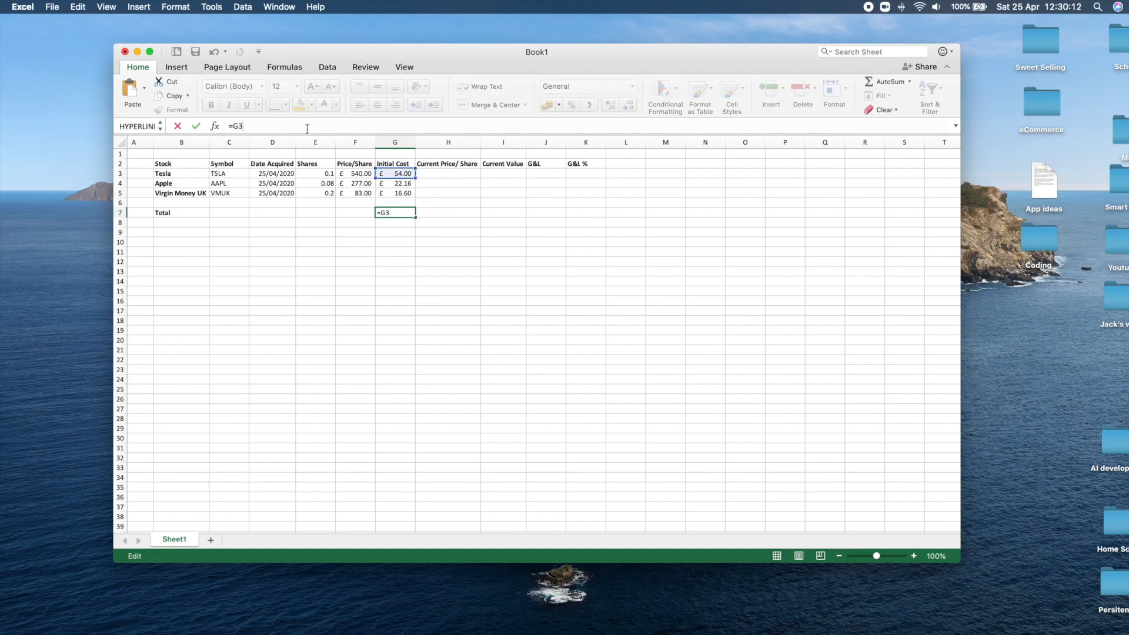
pyautogui.write('+')
pyautogui.click(394, 183)
pyautogui.write('+')
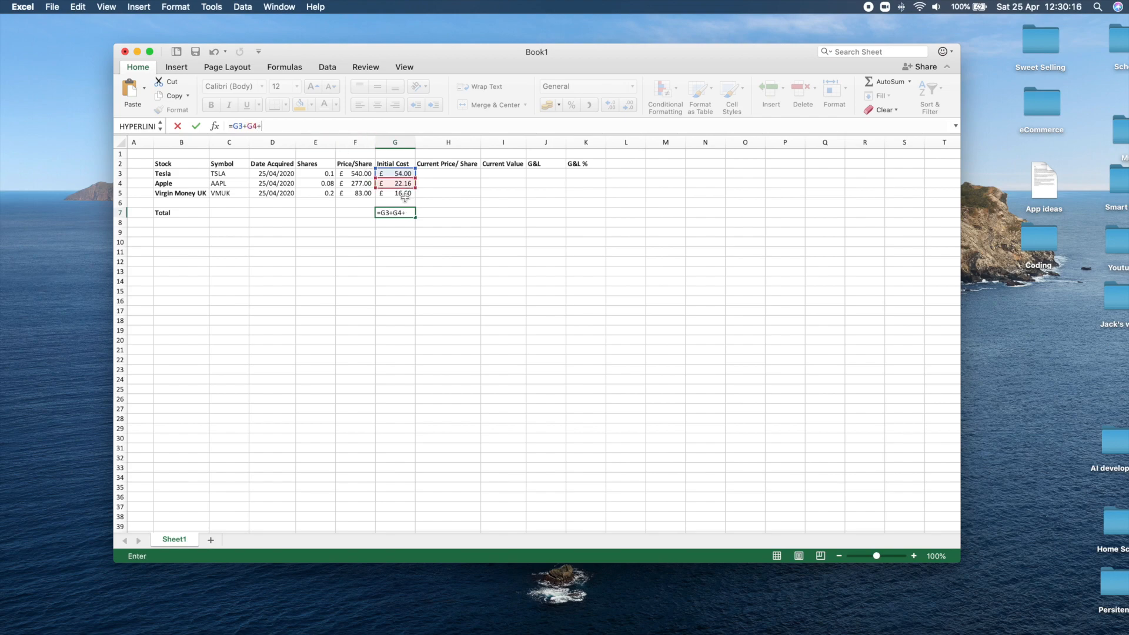
pyautogui.click(404, 192)
pyautogui.press('Return')
pyautogui.press('Right')
pyautogui.click(391, 212)
pyautogui.moveTo(386, 174); pyautogui.dragTo(394, 193)
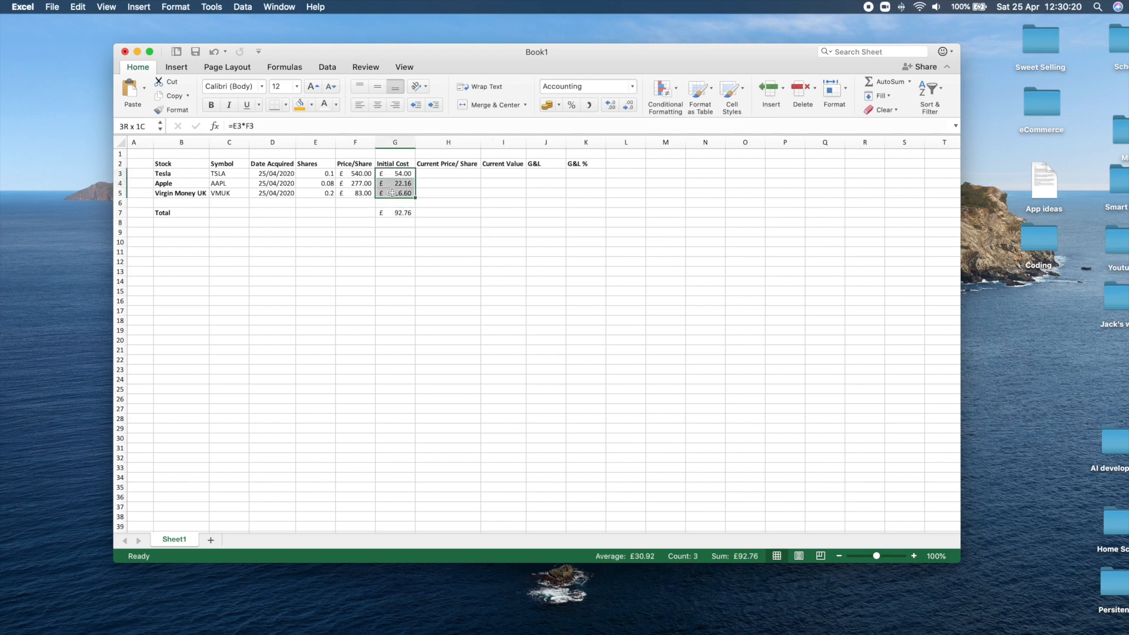
pyautogui.click(536, 246)
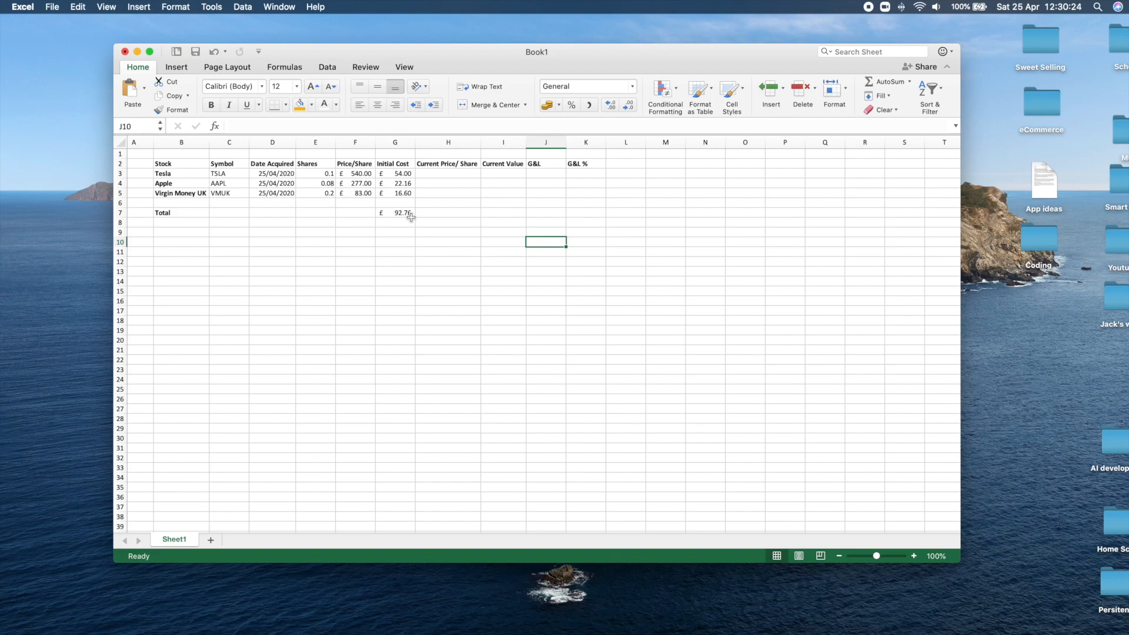
# Fill the empty row above Total, A6:L6, with the theme gray colour.
pyautogui.click(445, 183)
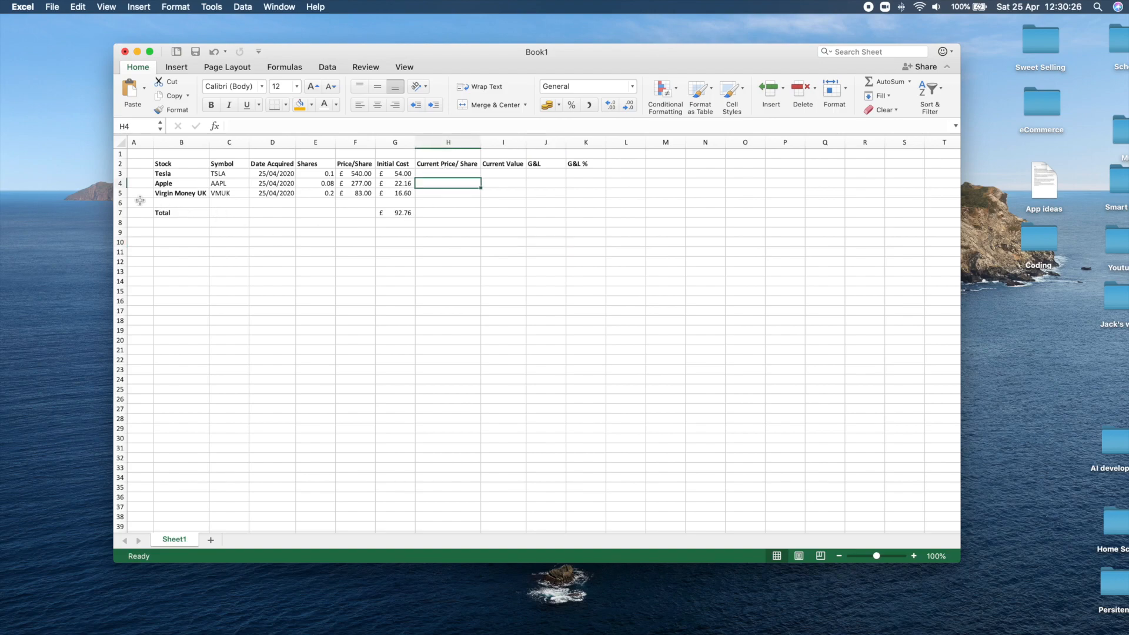
pyautogui.hscroll(-1, 142, 200)
pyautogui.moveTo(142, 203); pyautogui.dragTo(647, 202)
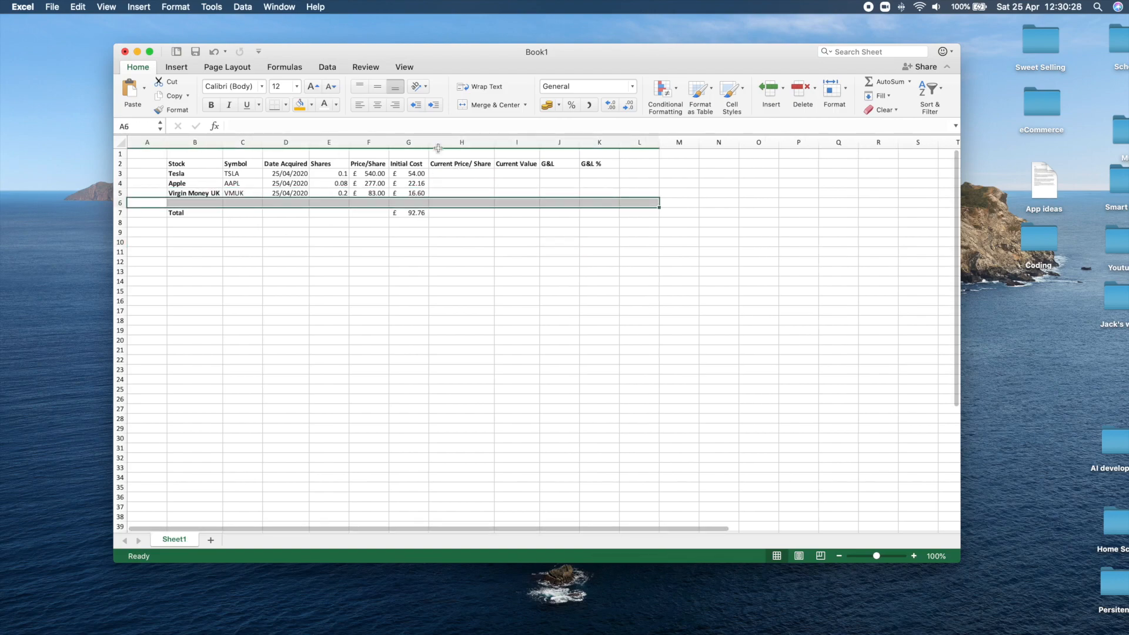
pyautogui.click(311, 105)
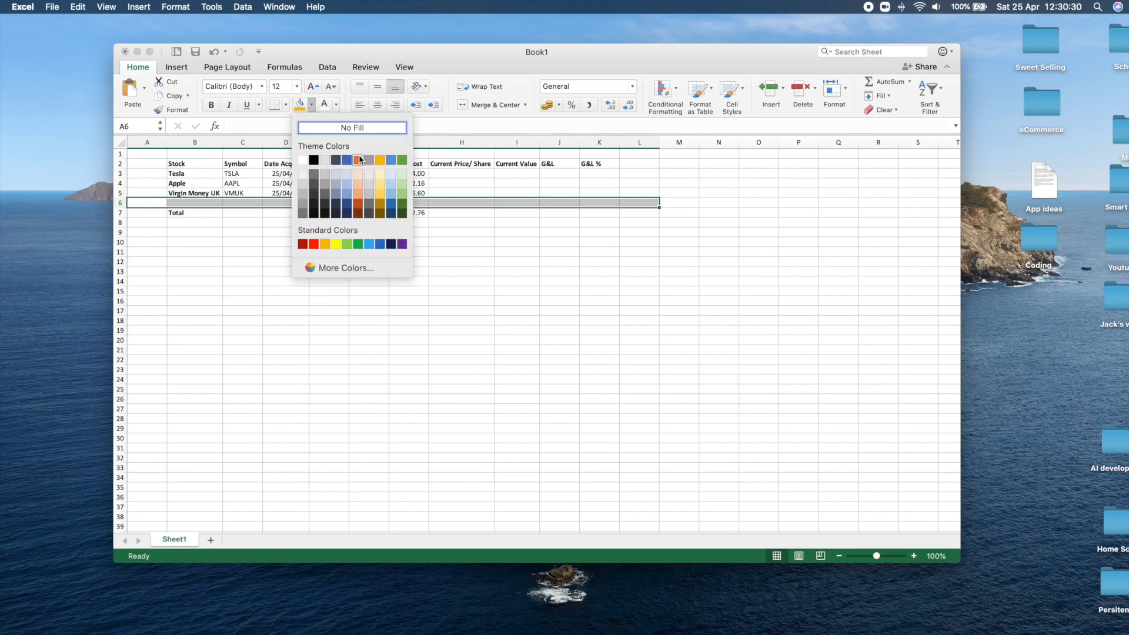
pyautogui.click(369, 160)
pyautogui.click(411, 222)
# Complete the gray border around the stock table by filling A1:A5, B1:L1 and L2:L5 with the same gray.
pyautogui.moveTo(139, 188); pyautogui.dragTo(644, 152)
pyautogui.click(299, 105)
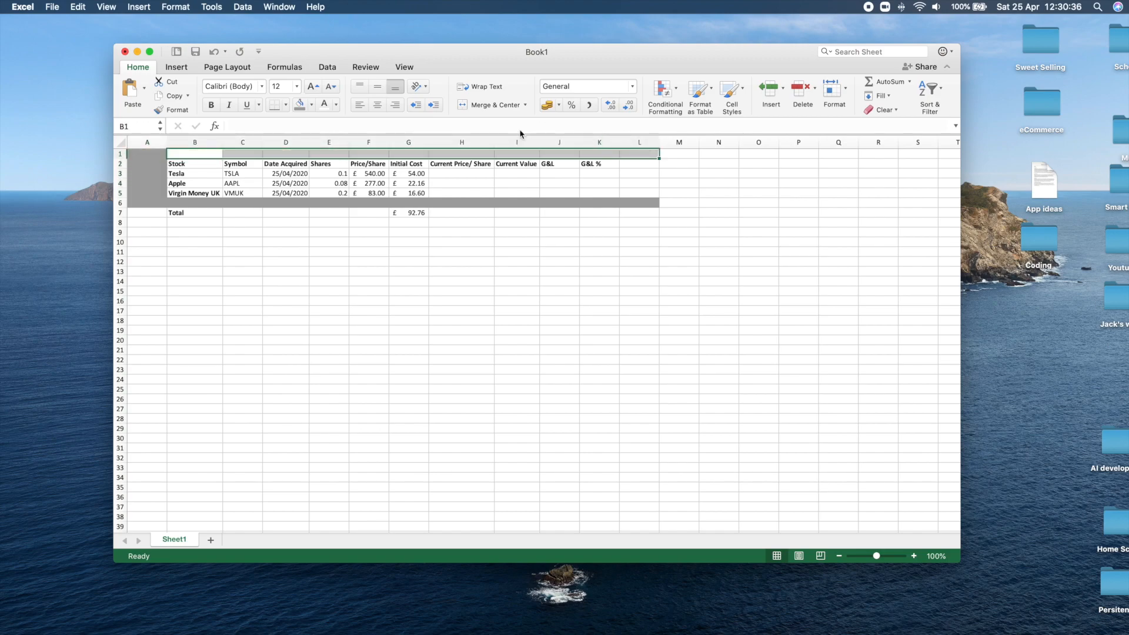
pyautogui.click(299, 105)
pyautogui.moveTo(628, 159); pyautogui.dragTo(637, 193)
pyautogui.click(299, 105)
pyautogui.click(509, 291)
pyautogui.click(459, 173)
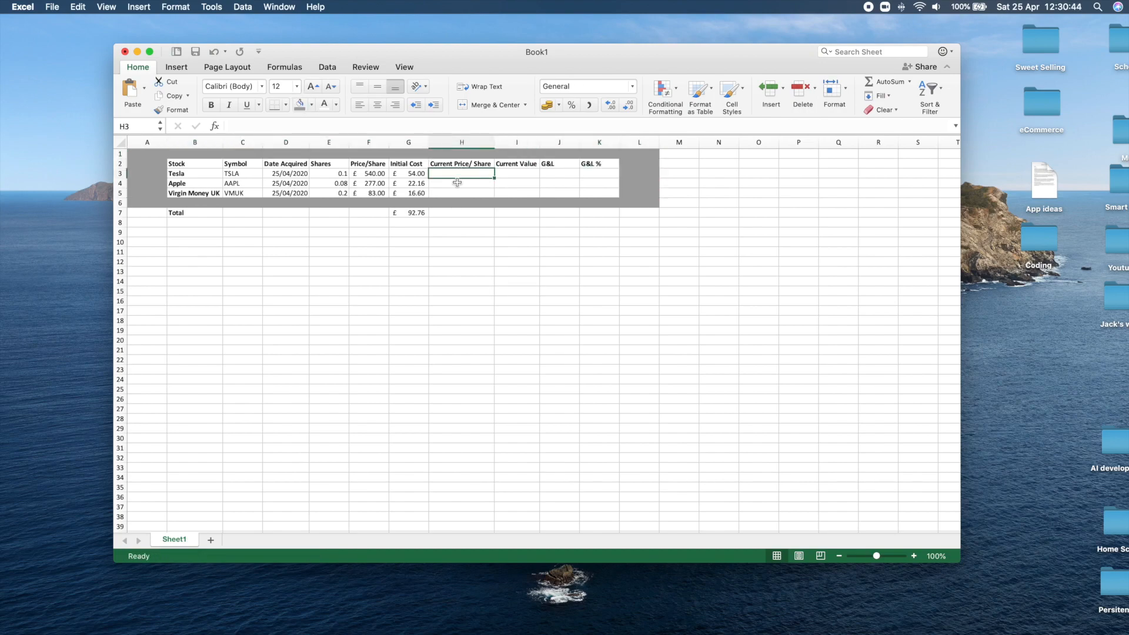
pyautogui.moveTo(368, 174); pyautogui.dragTo(371, 193)
pyautogui.click(380, 165)
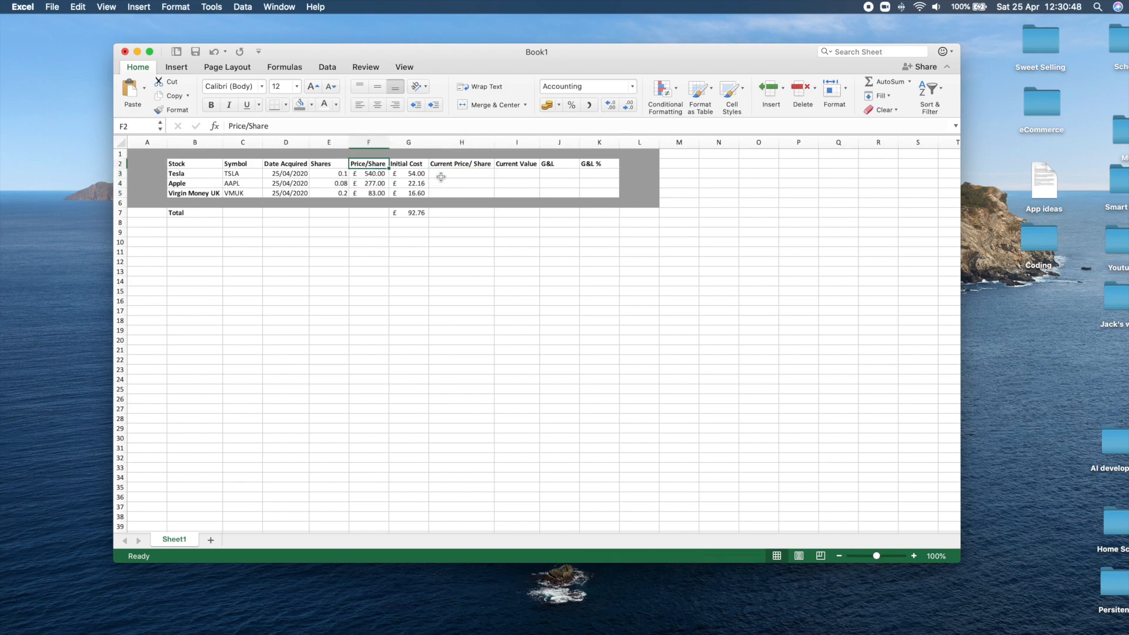
pyautogui.moveTo(459, 172); pyautogui.dragTo(456, 200)
pyautogui.click(325, 173)
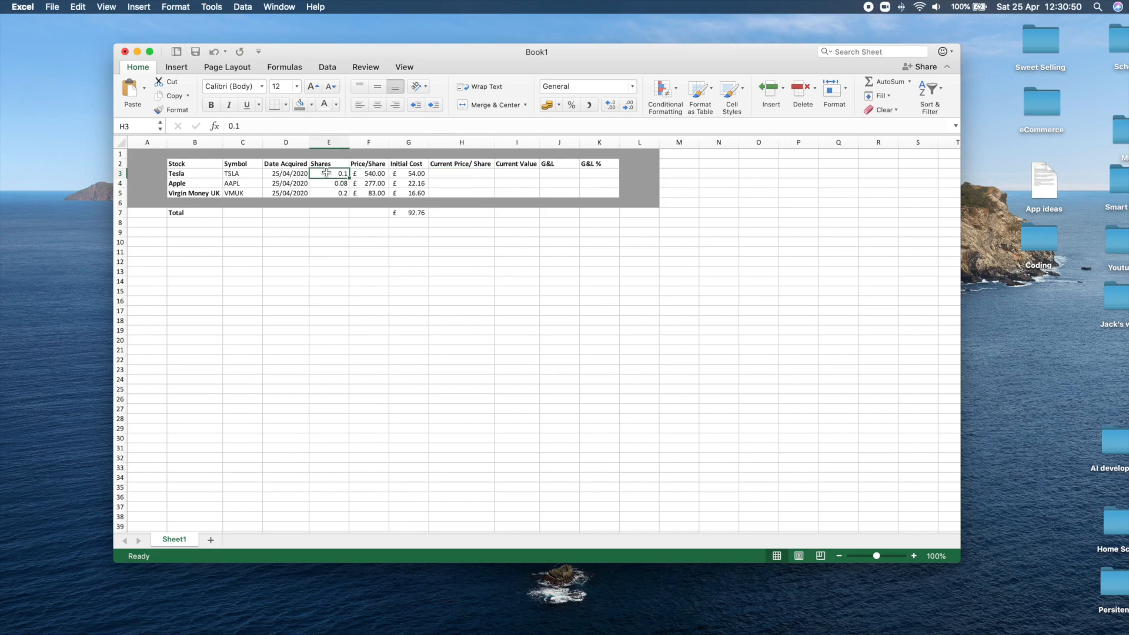
pyautogui.click(442, 173)
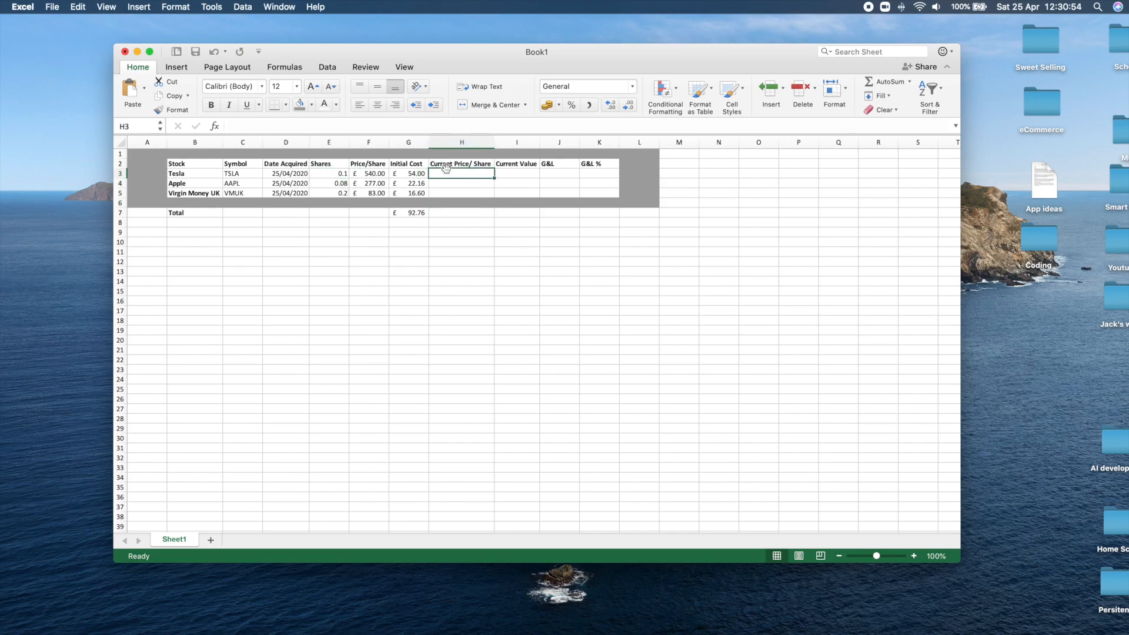
# Apply the £ English (United Kingdom) accounting format to the Current Price/ Share cells H3:H5.
pyautogui.moveTo(445, 172); pyautogui.dragTo(448, 194)
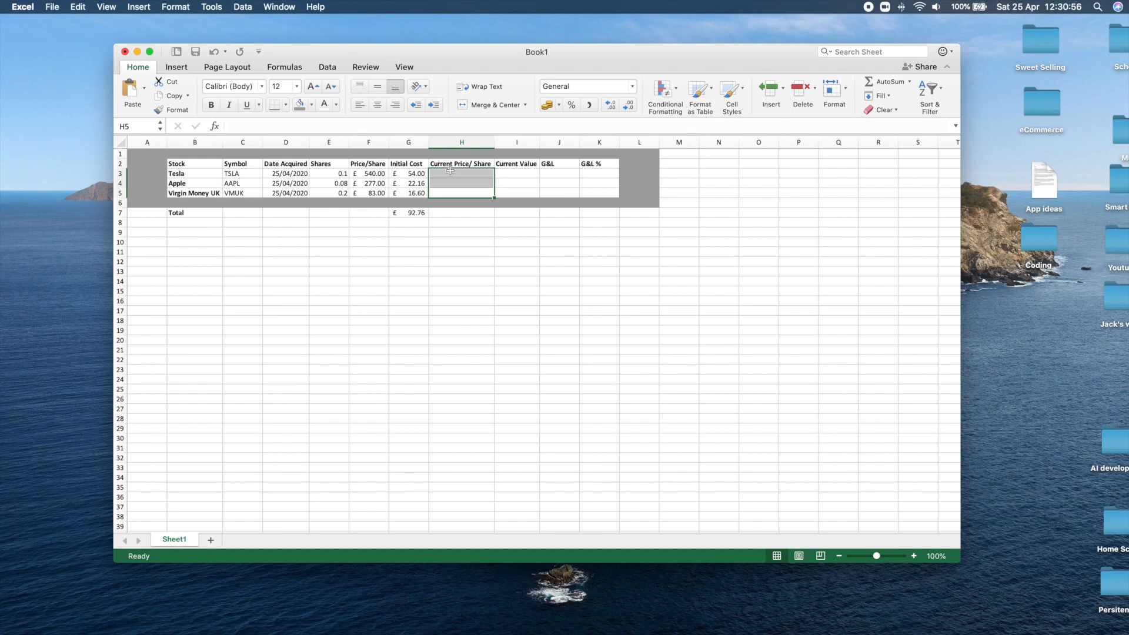
pyautogui.click(558, 105)
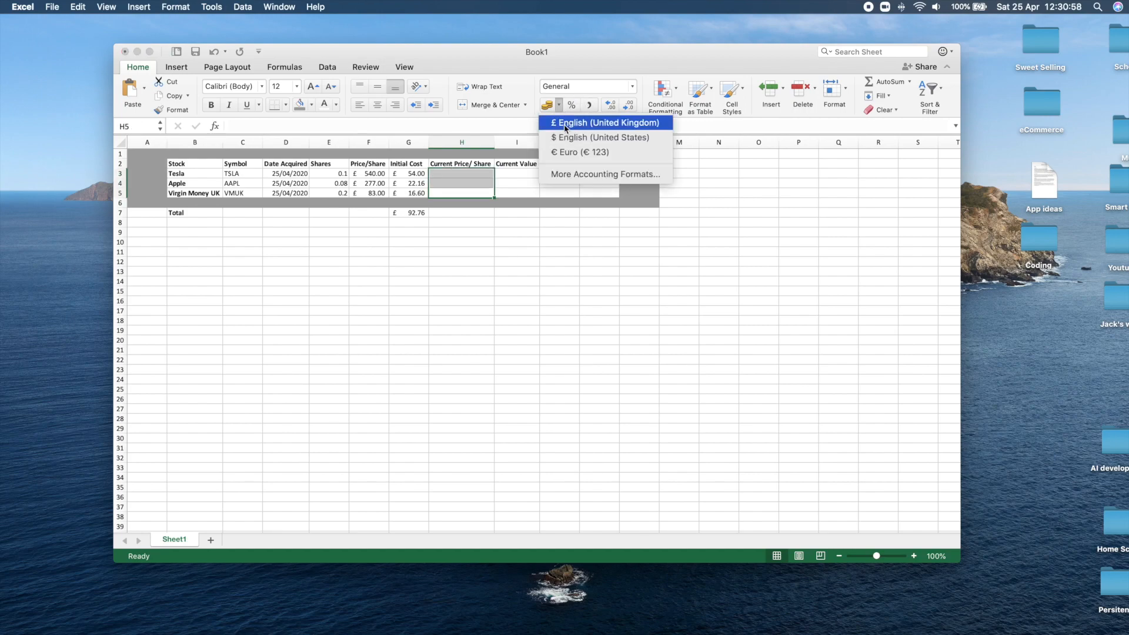
pyautogui.click(568, 122)
pyautogui.click(468, 310)
# Enter current share prices of 543 for Tesla, 276 for Apple and 85 for Virgin Money UK in H3:H5.
pyautogui.click(448, 176)
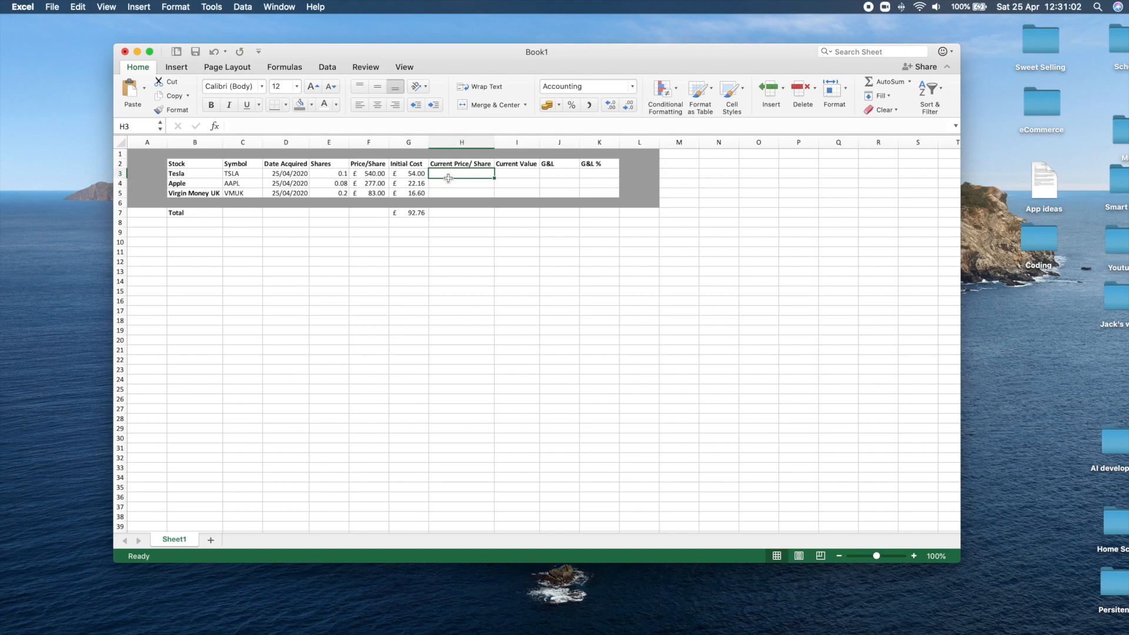
pyautogui.write('543')
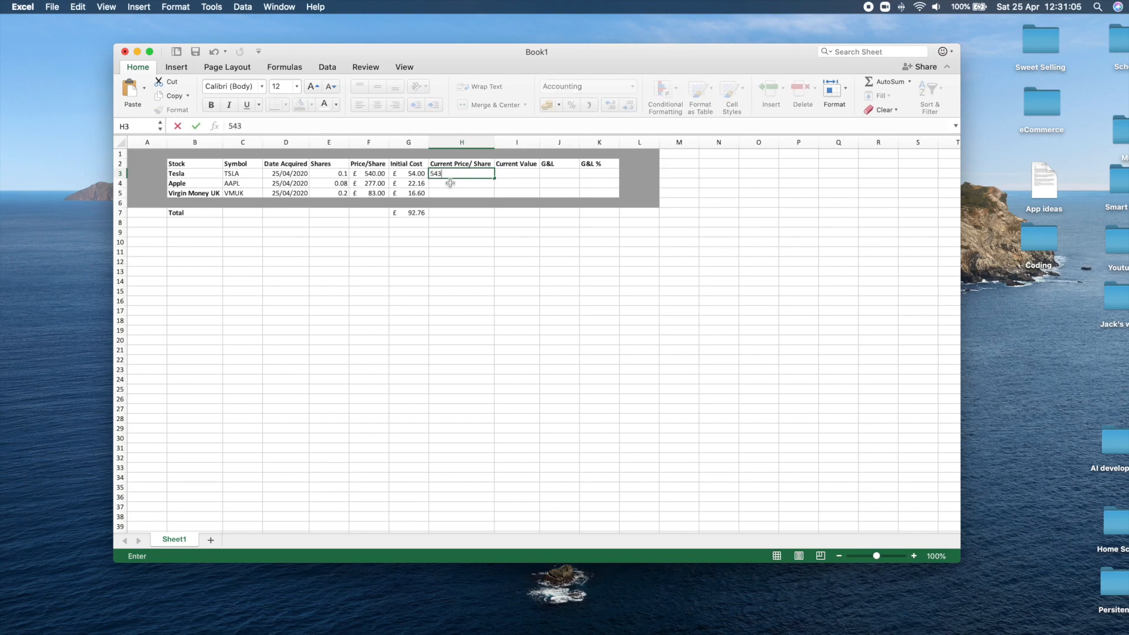
pyautogui.press('Return')
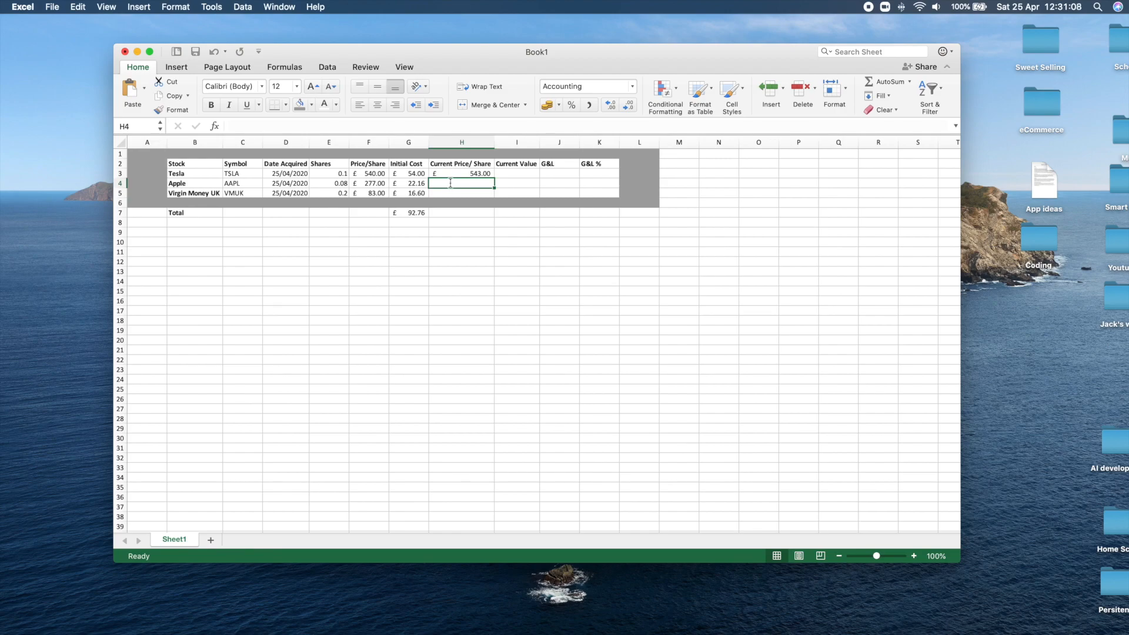
pyautogui.write('276')
pyautogui.press('Return')
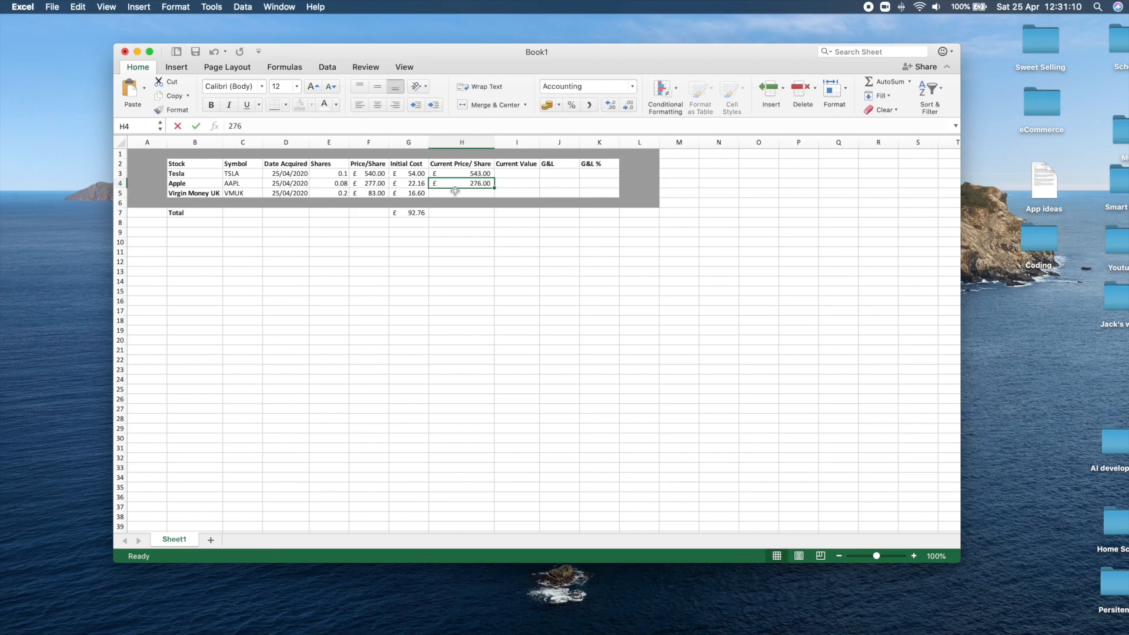
pyautogui.write('85')
pyautogui.click(470, 232)
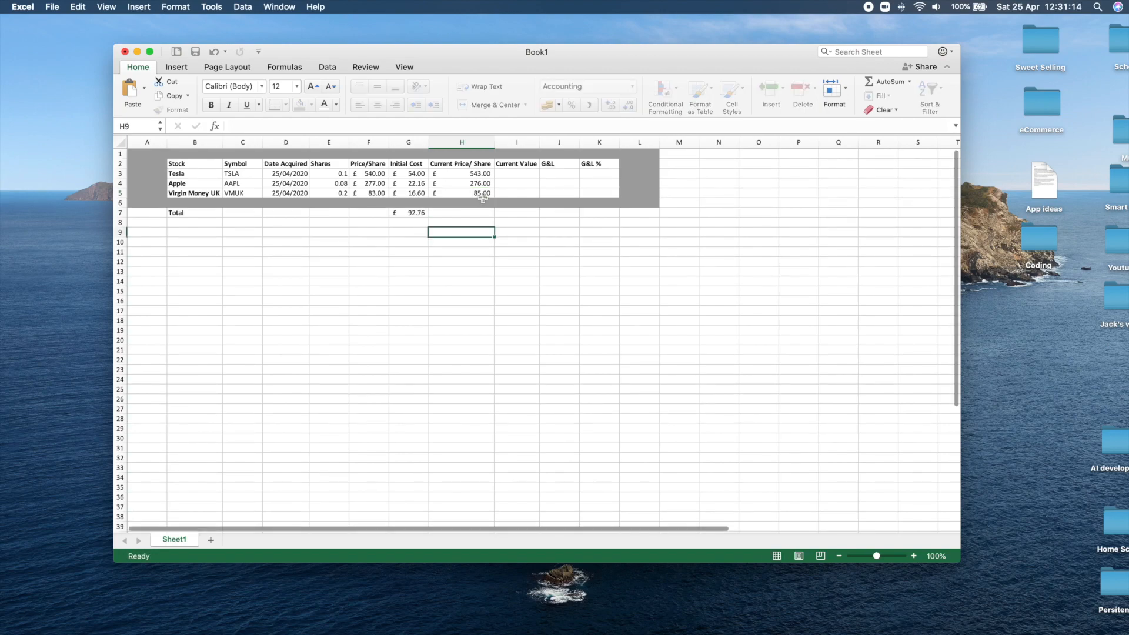
# Enter the formula =H3*E3 in Tesla's Current Value cell I3.
pyautogui.click(493, 173)
pyautogui.click(501, 172)
pyautogui.click(350, 122)
pyautogui.write('=')
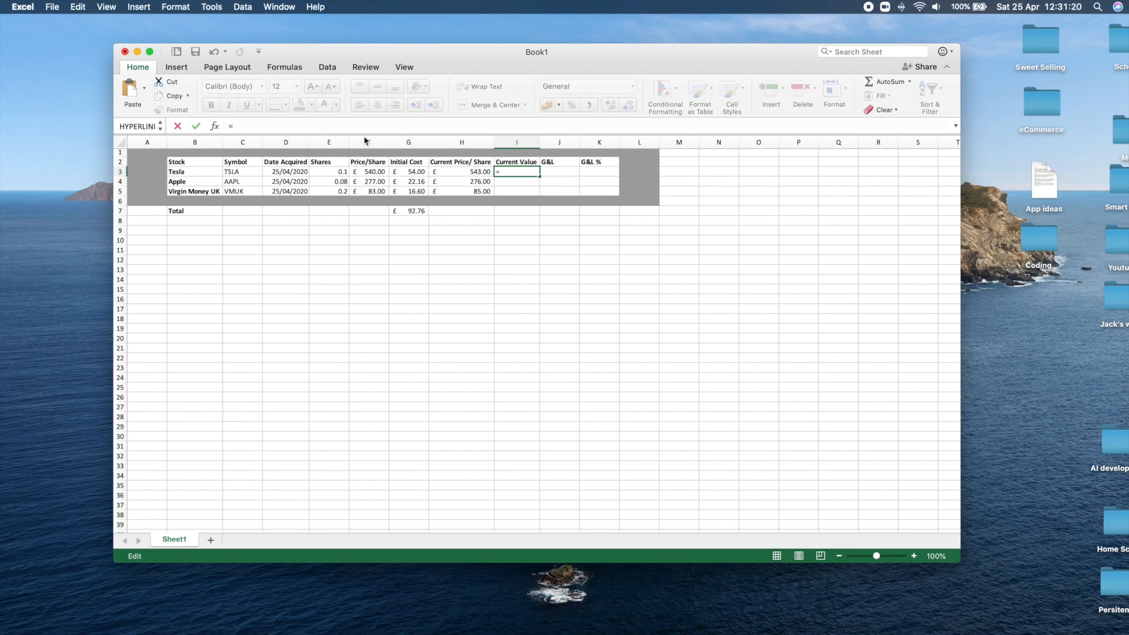
pyautogui.click(473, 172)
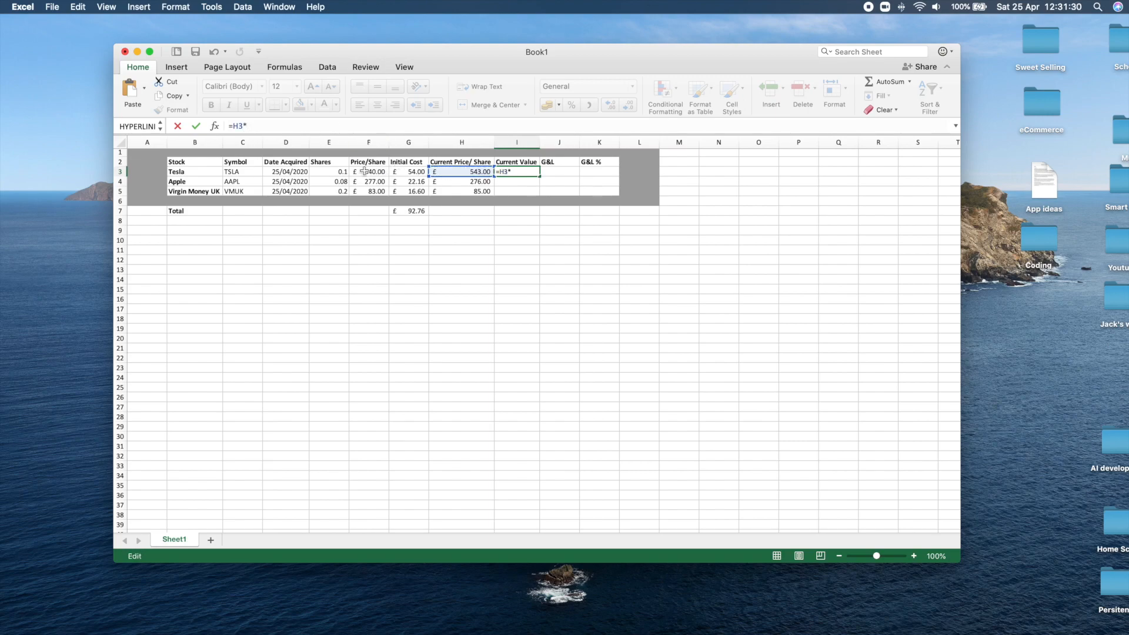
pyautogui.click(333, 171)
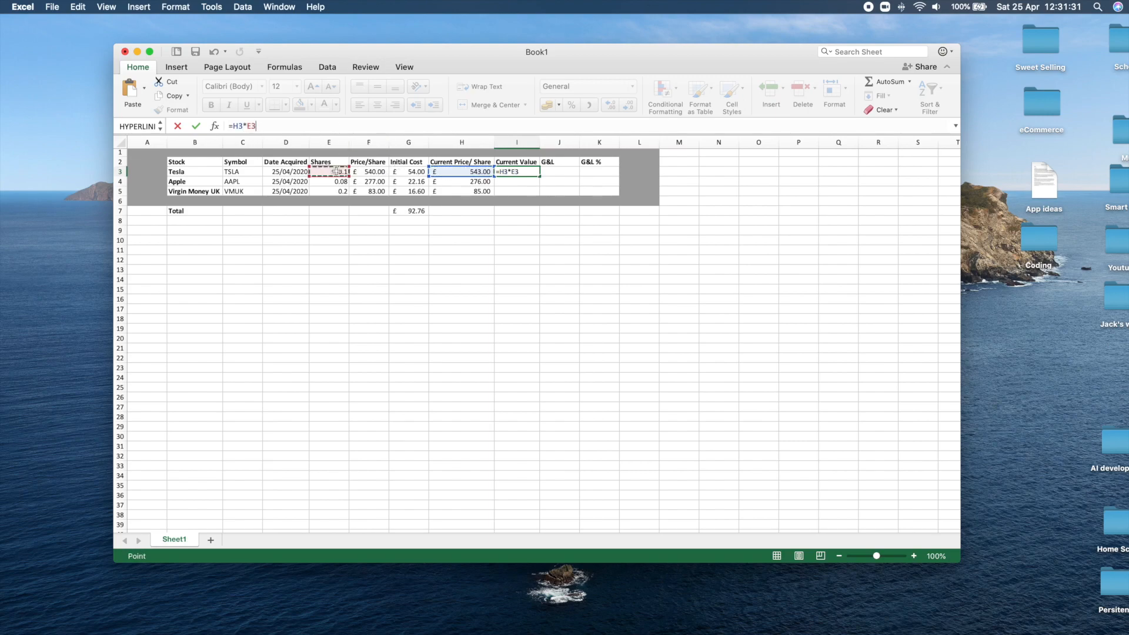
pyautogui.click(196, 126)
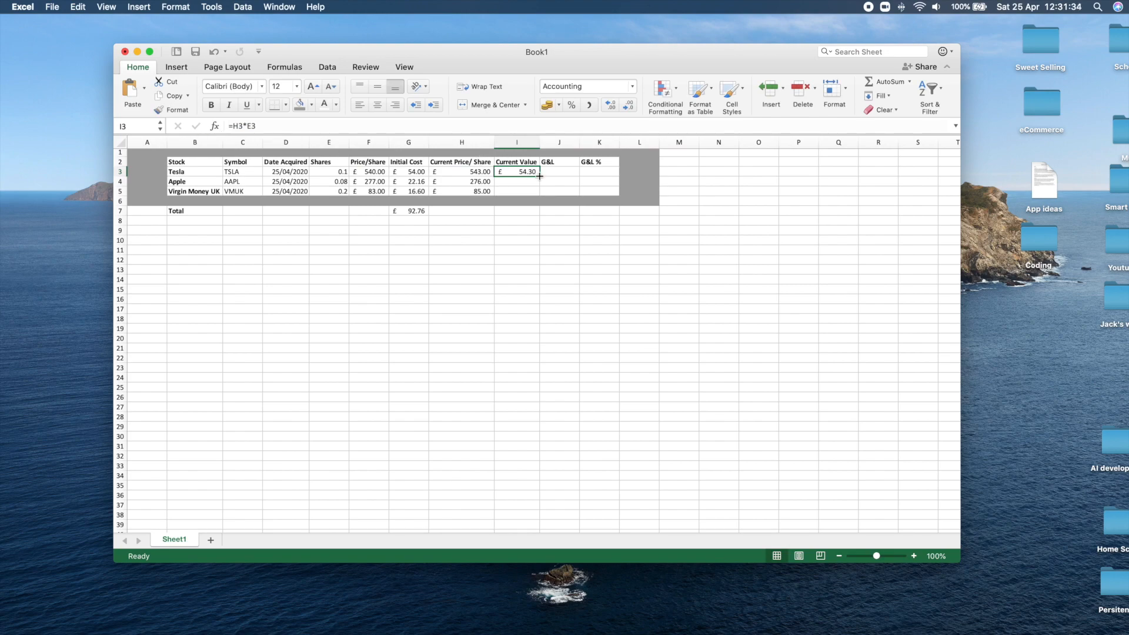
# Fill the Current Value formula from I3 down to I5 for Apple and Virgin Money UK.
pyautogui.click(410, 171)
pyautogui.click(501, 171)
pyautogui.moveTo(539, 174); pyautogui.dragTo(534, 192)
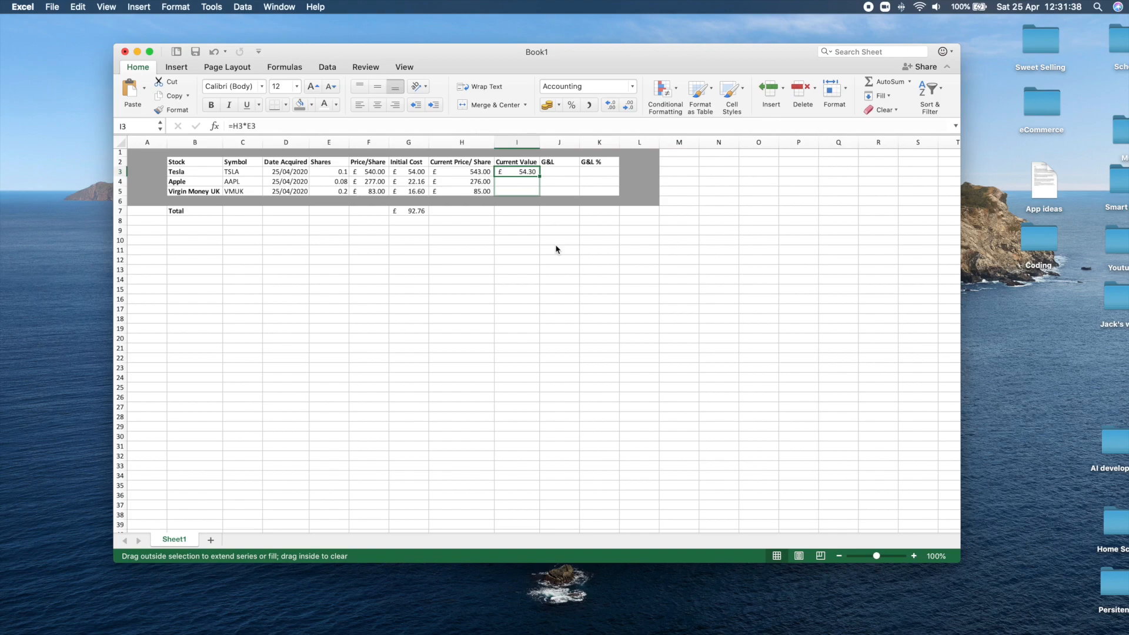
pyautogui.click(558, 259)
pyautogui.click(519, 189)
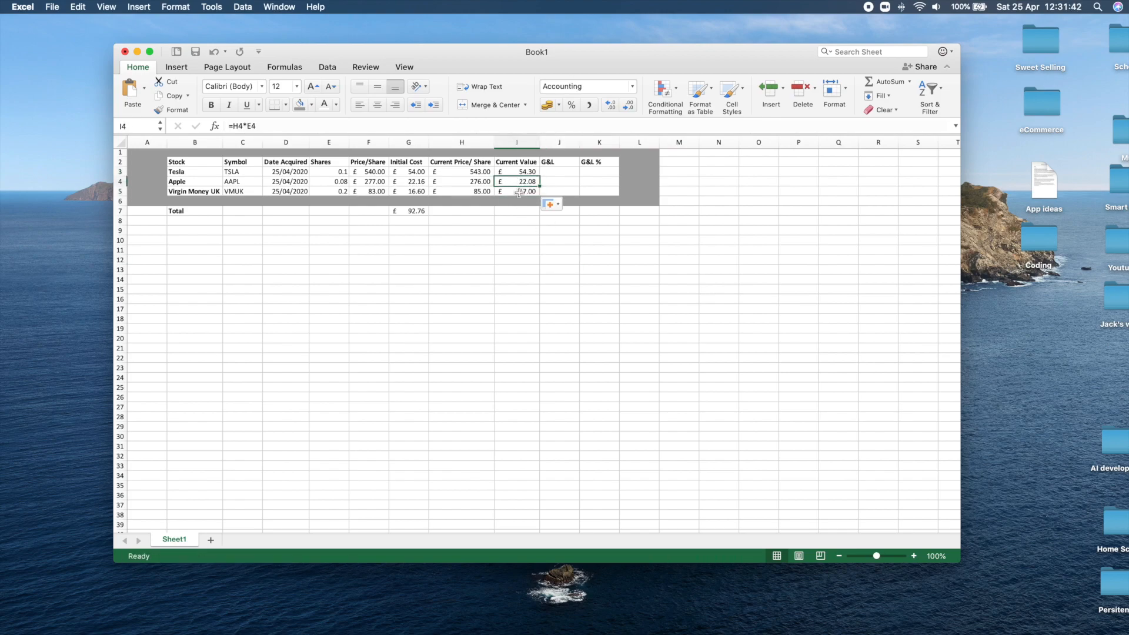
pyautogui.click(519, 181)
pyautogui.click(526, 171)
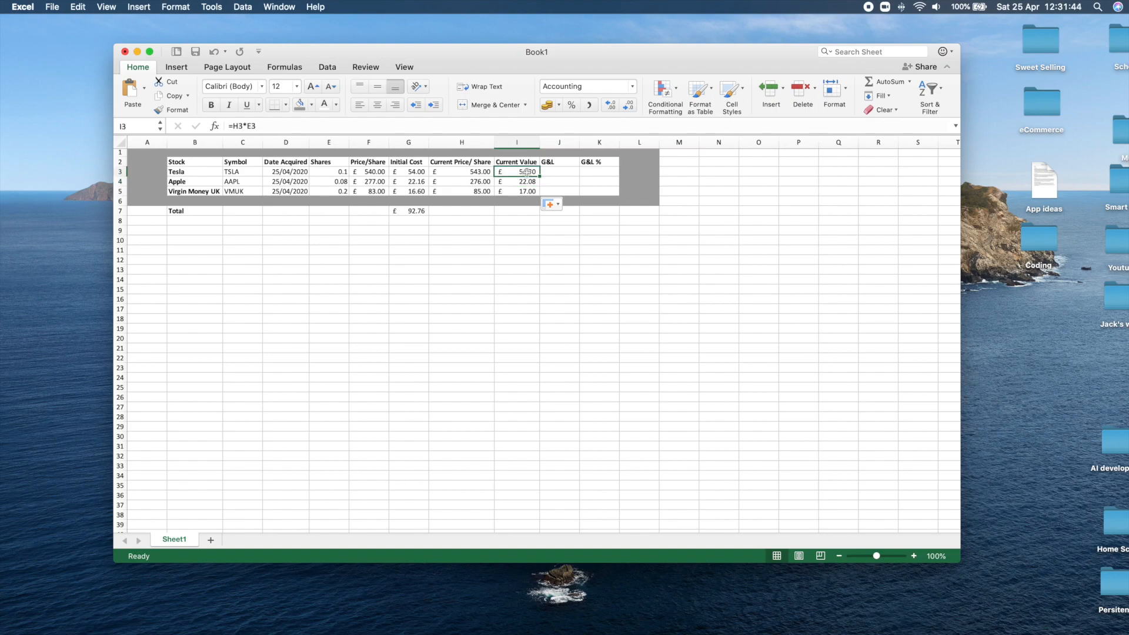
# Apply the Accounting number format to the G&L cells J3:J5.
pyautogui.click(554, 174)
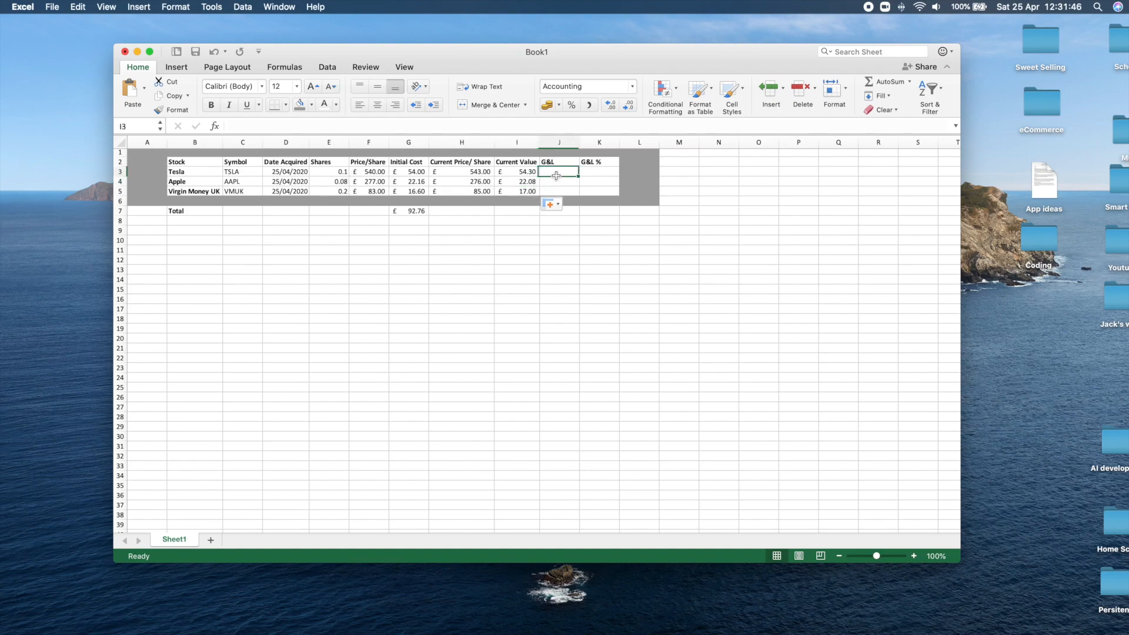
pyautogui.click(549, 182)
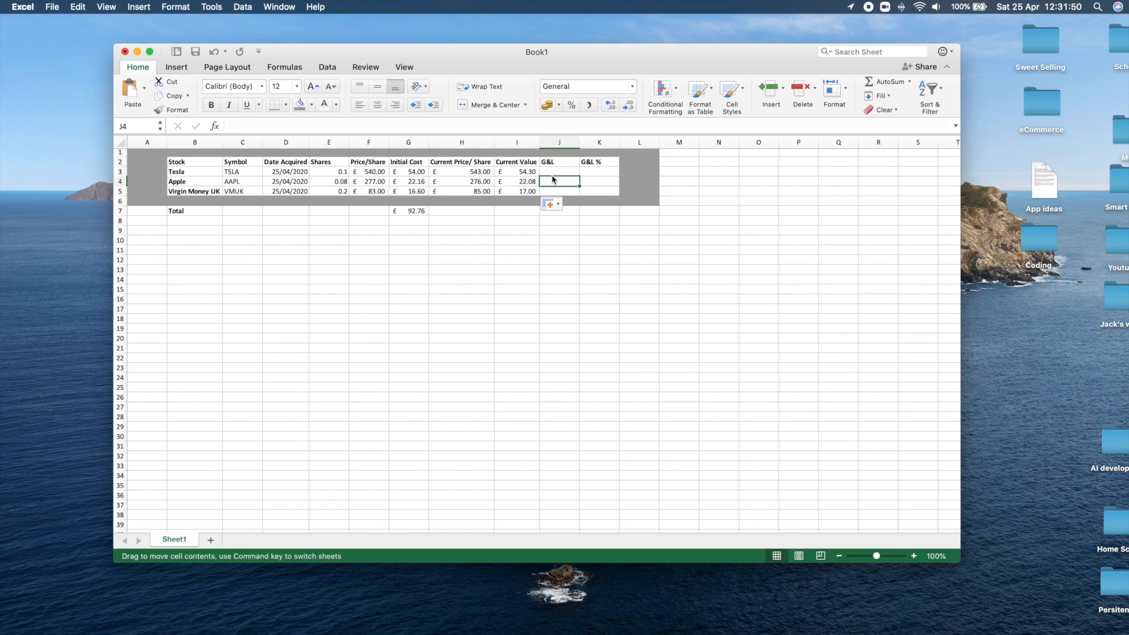
pyautogui.click(551, 171)
pyautogui.click(411, 173)
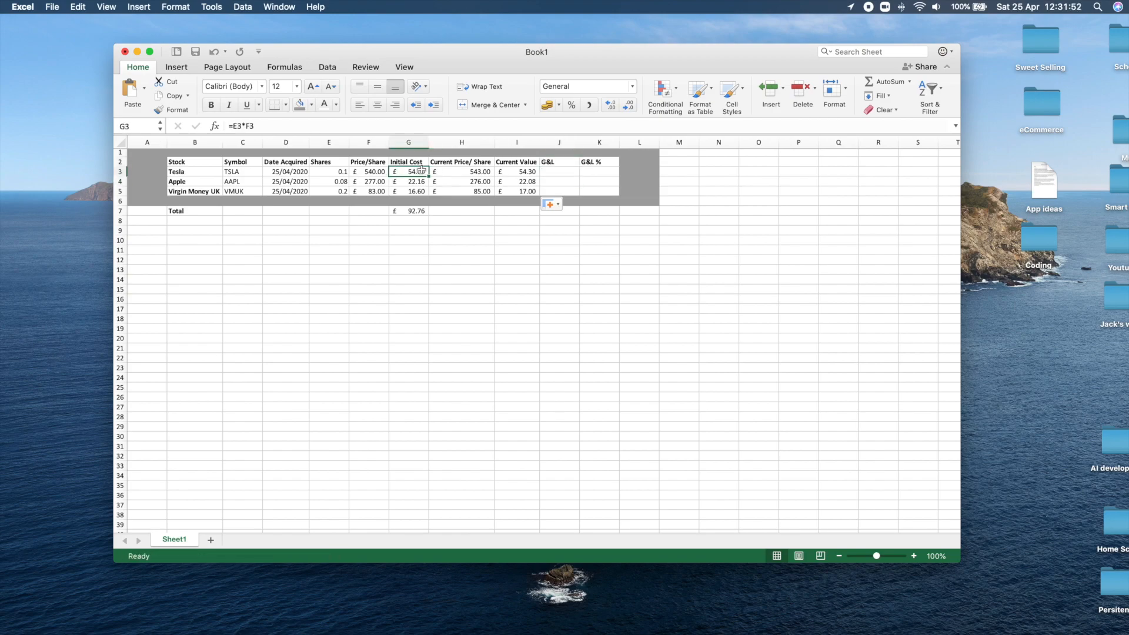
pyautogui.click(514, 171)
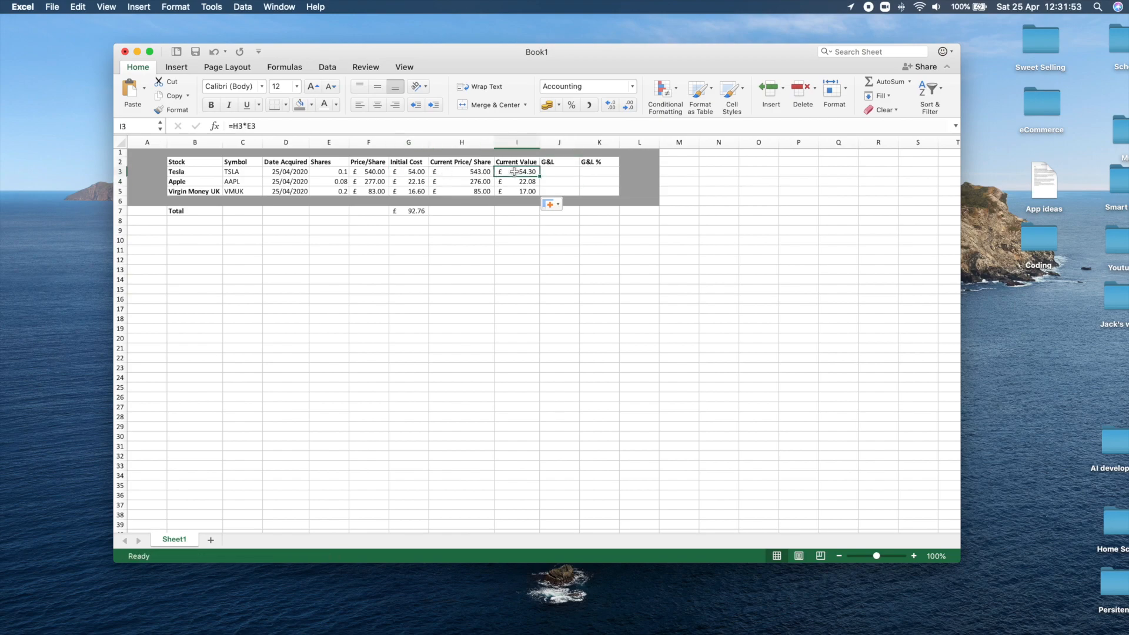
pyautogui.click(555, 170)
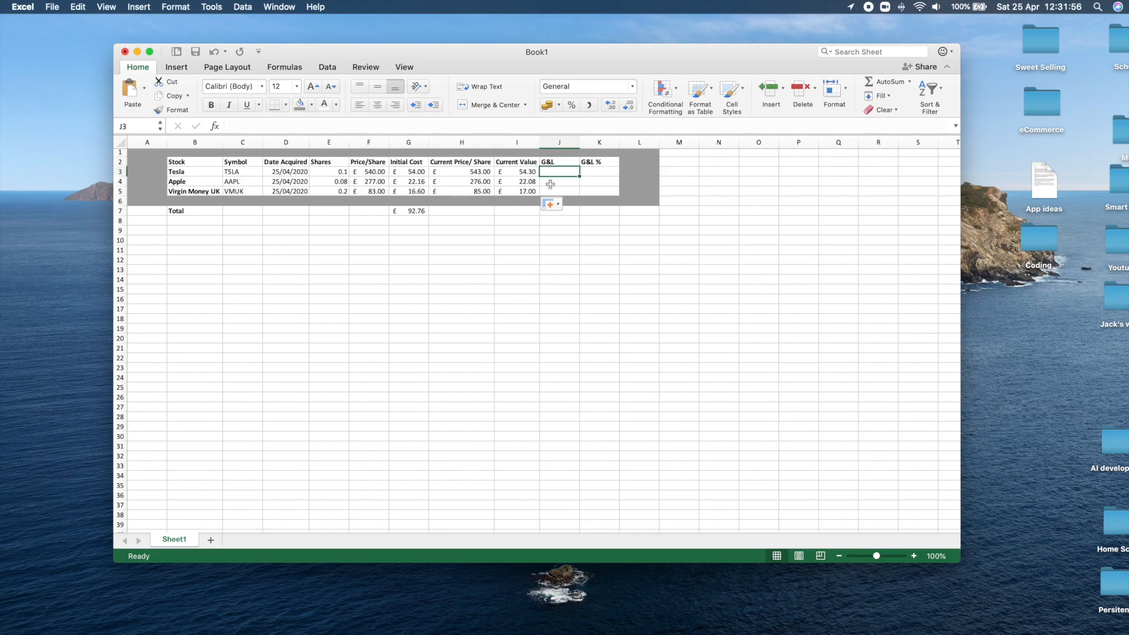
pyautogui.moveTo(551, 171); pyautogui.dragTo(550, 189)
pyautogui.click(546, 104)
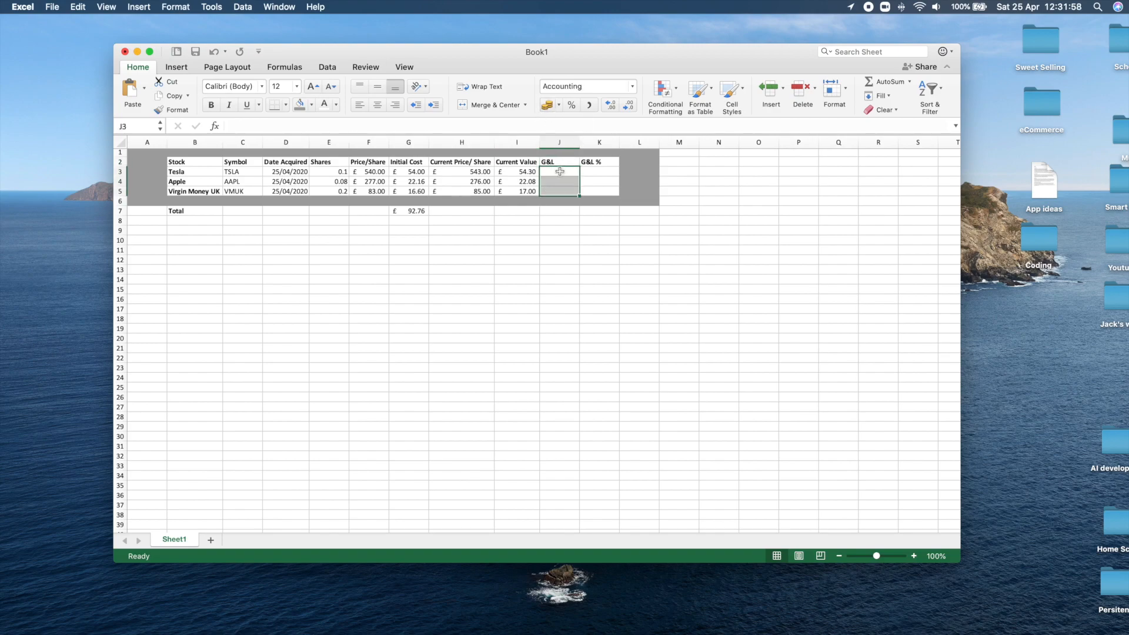
# Enter the formula =I3-G3 in Tesla's G&L cell J3 to subtract Initial Cost from Current Value.
pyautogui.click(556, 174)
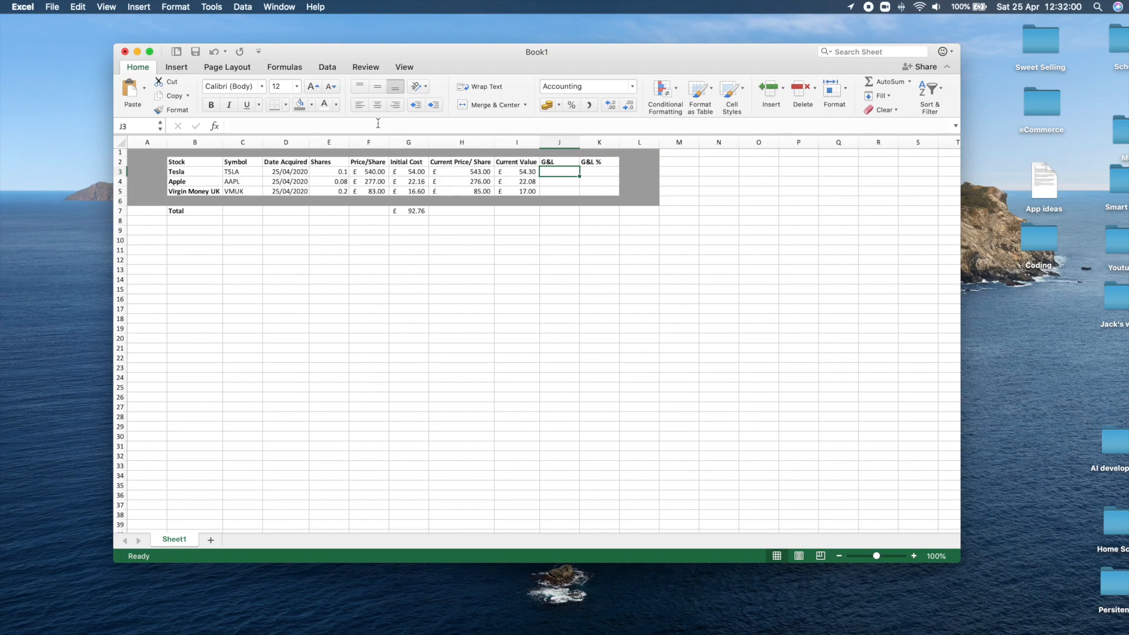
pyautogui.write('=')
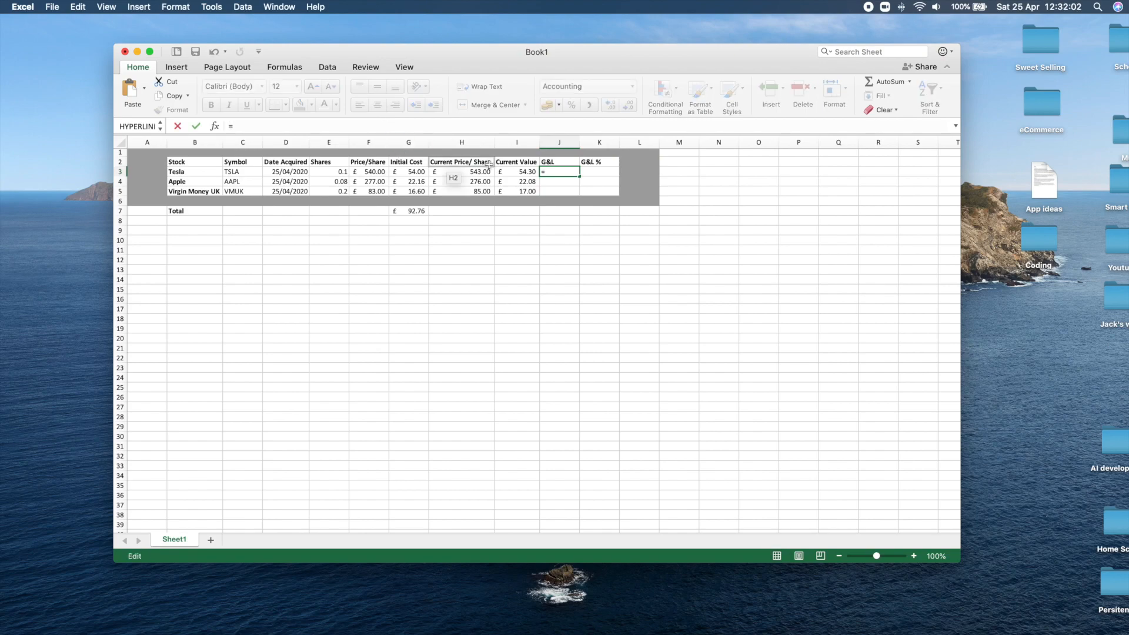
pyautogui.click(526, 171)
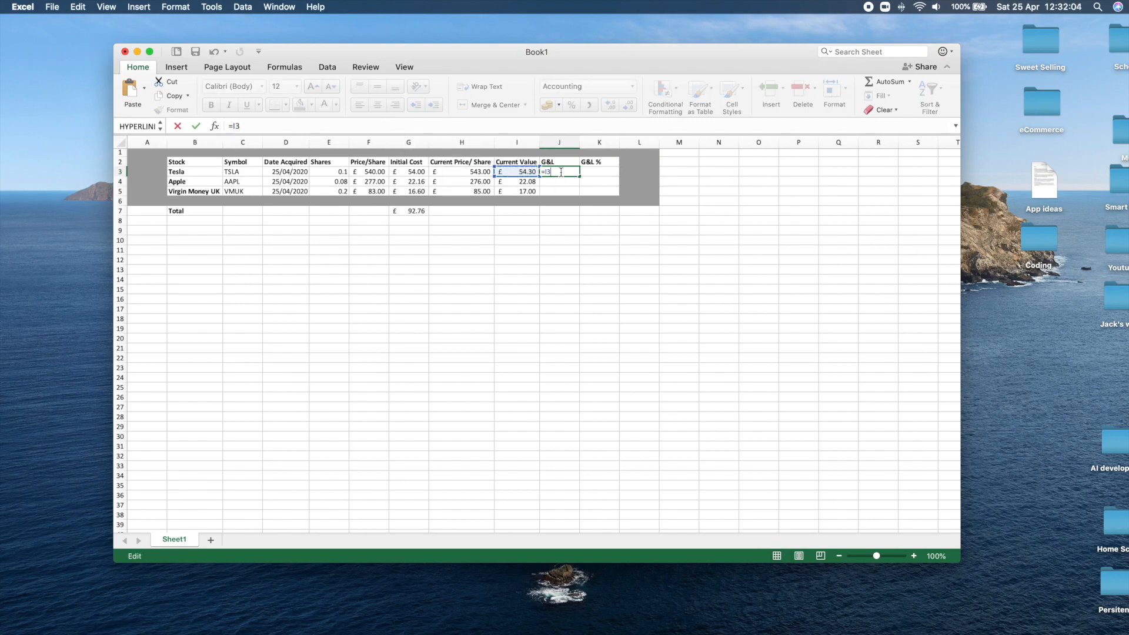
pyautogui.write('-')
pyautogui.click(406, 174)
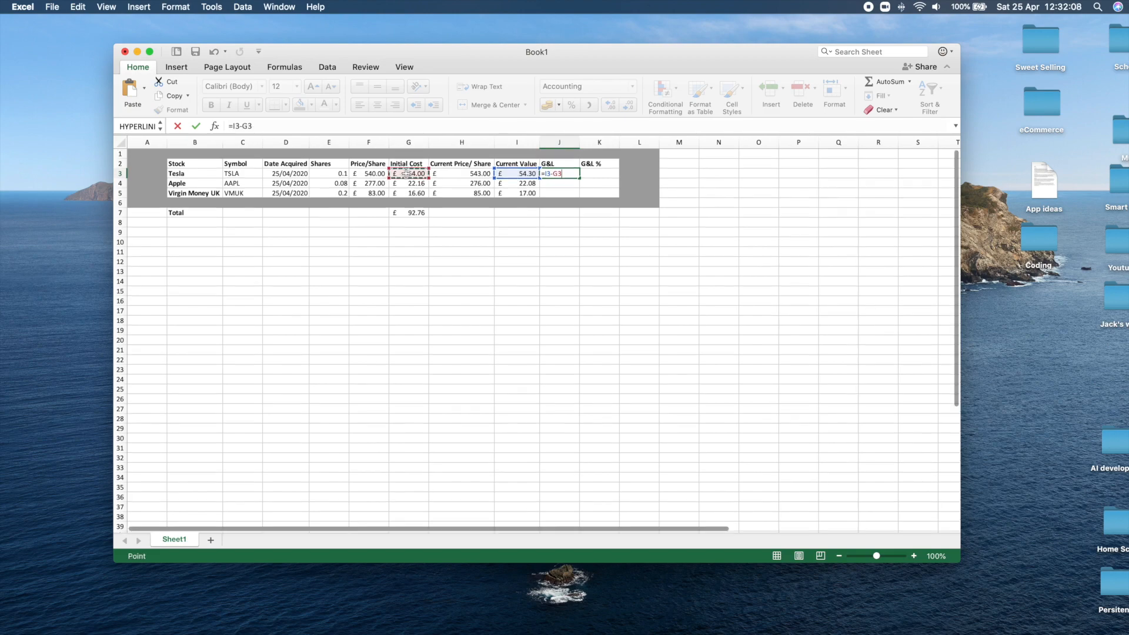
pyautogui.click(196, 126)
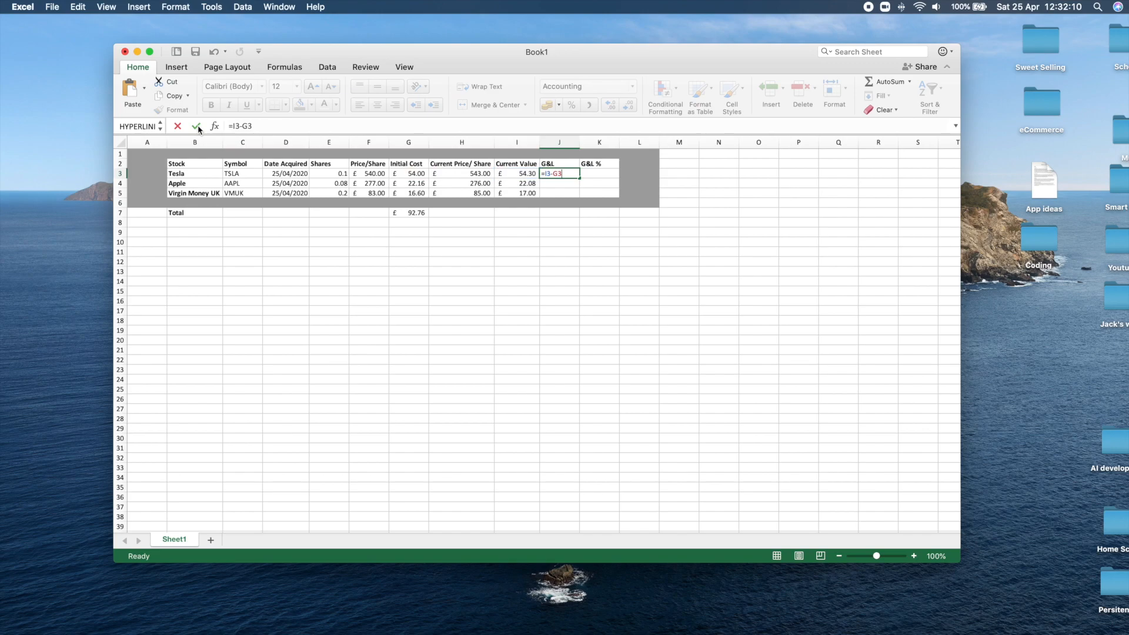
# Fill the G&L formula from J3 down to J5 for Apple and Virgin Money UK.
pyautogui.scroll(-1, 553, 178)
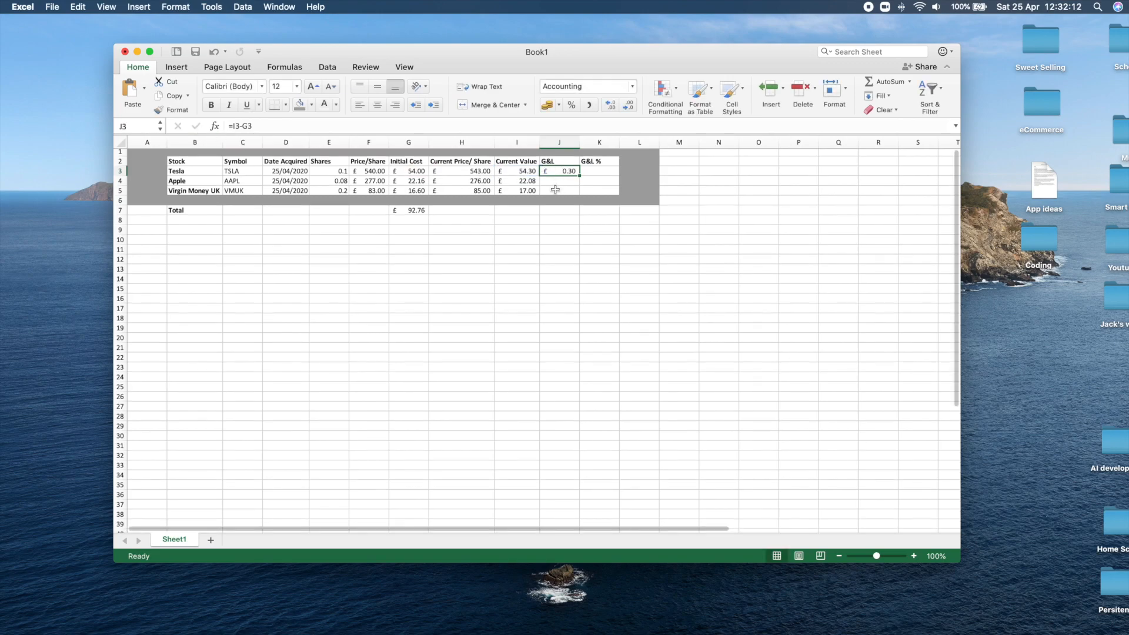
pyautogui.click(556, 179)
pyautogui.click(568, 167)
pyautogui.moveTo(576, 171); pyautogui.dragTo(572, 196)
pyautogui.click(547, 179)
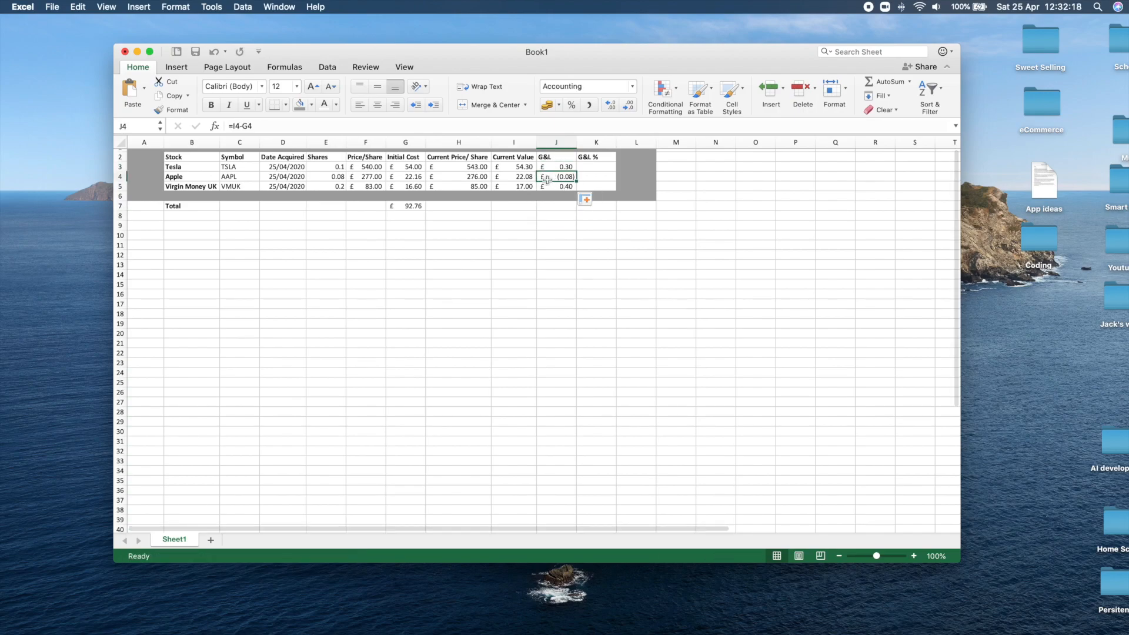
pyautogui.scroll(-1, 558, 180)
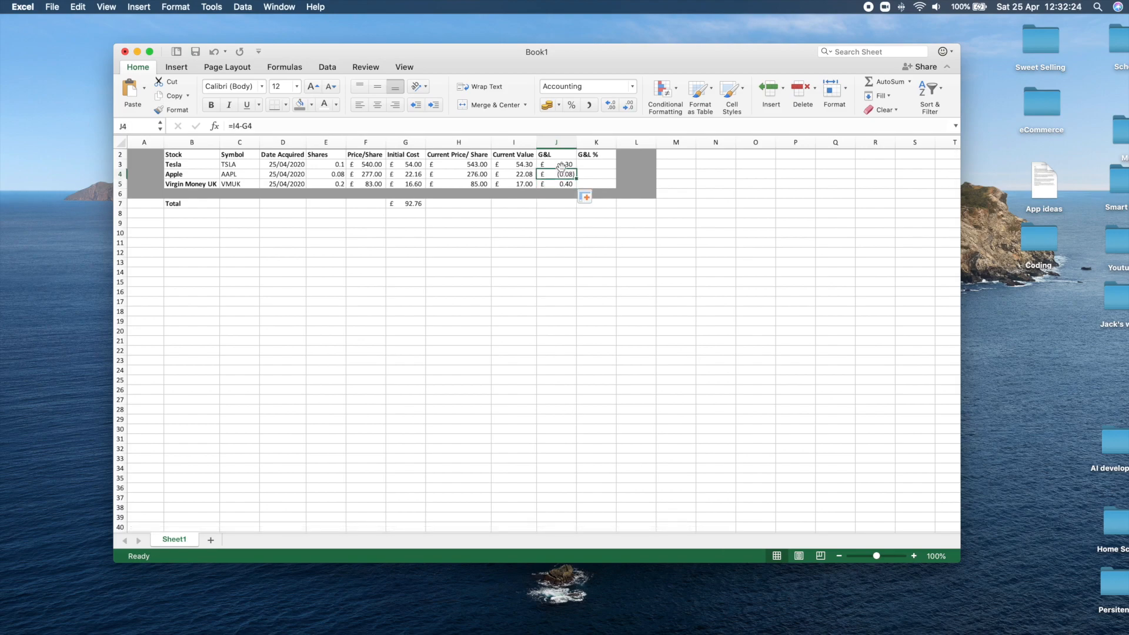
pyautogui.click(574, 205)
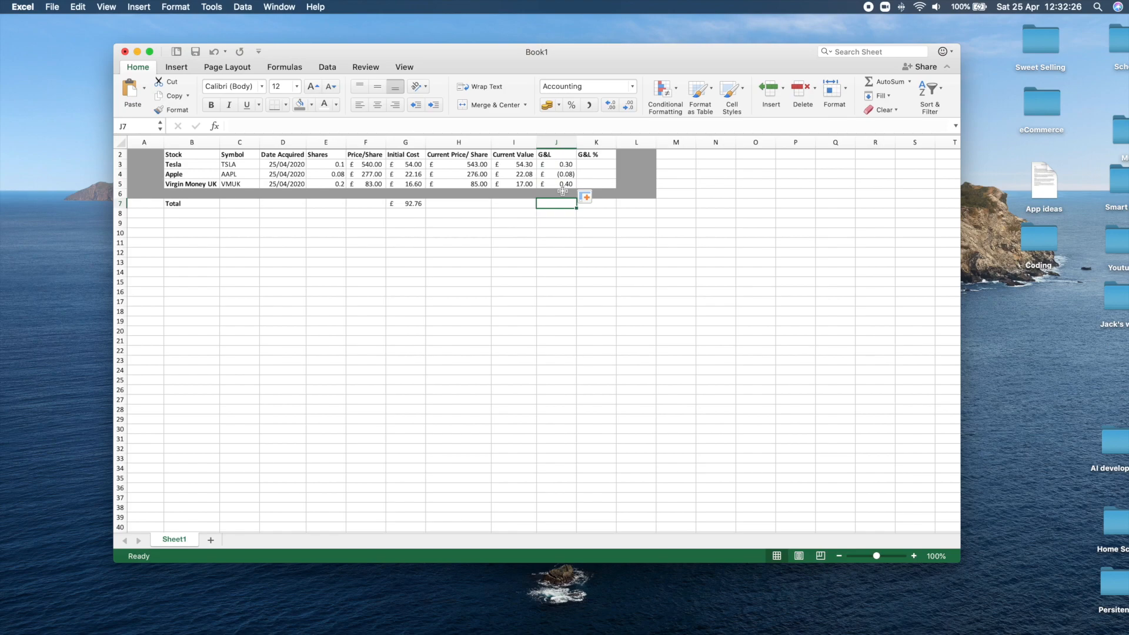
pyautogui.scroll(1, 573, 189)
pyautogui.click(569, 178)
pyautogui.scroll(1, 581, 201)
pyautogui.moveTo(538, 183); pyautogui.dragTo(580, 172)
pyautogui.press('super+z')
pyautogui.click(588, 231)
# Add a conditional formatting rule to J3:J5 giving values greater than 0 a Green Fill with Dark Green Text.
pyautogui.moveTo(550, 175); pyautogui.dragTo(550, 194)
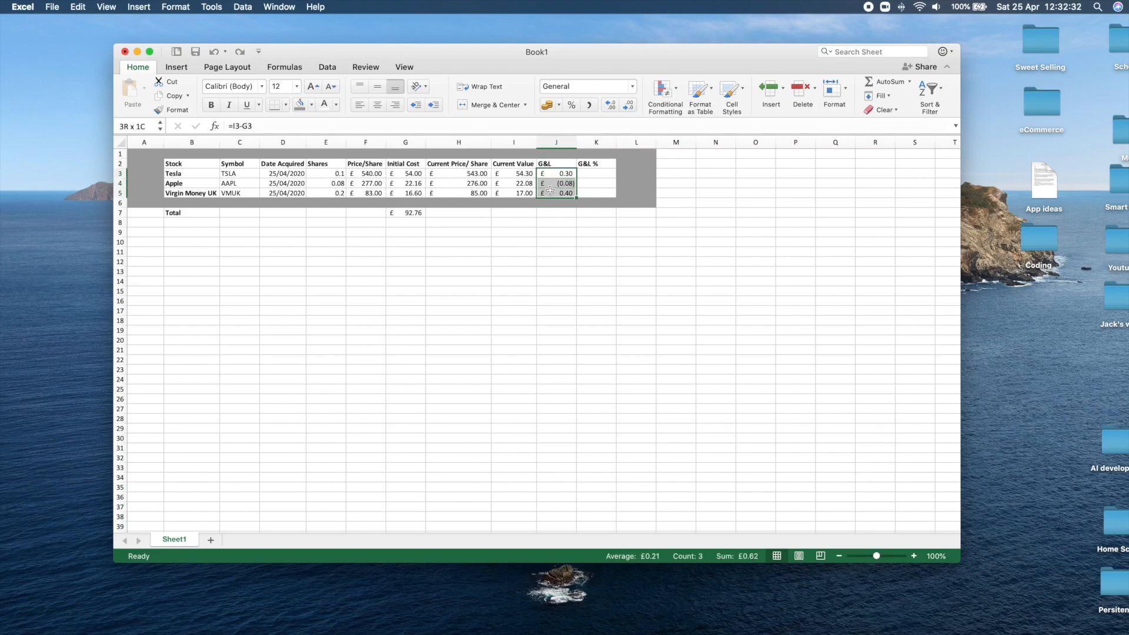
pyautogui.click(680, 92)
pyautogui.moveTo(682, 115)
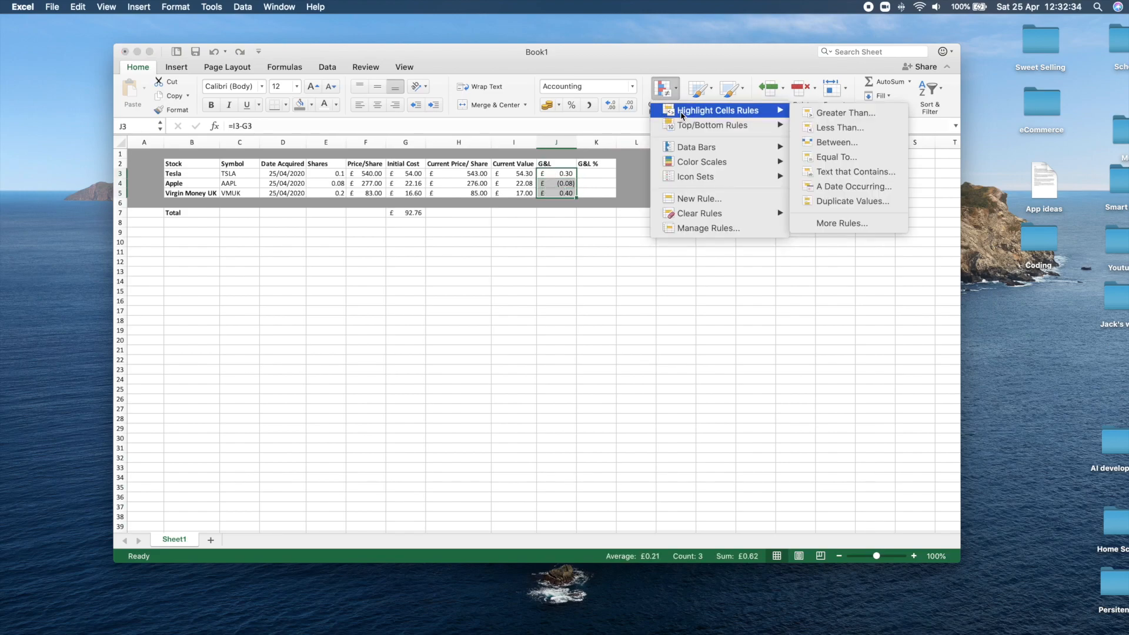
pyautogui.click(835, 113)
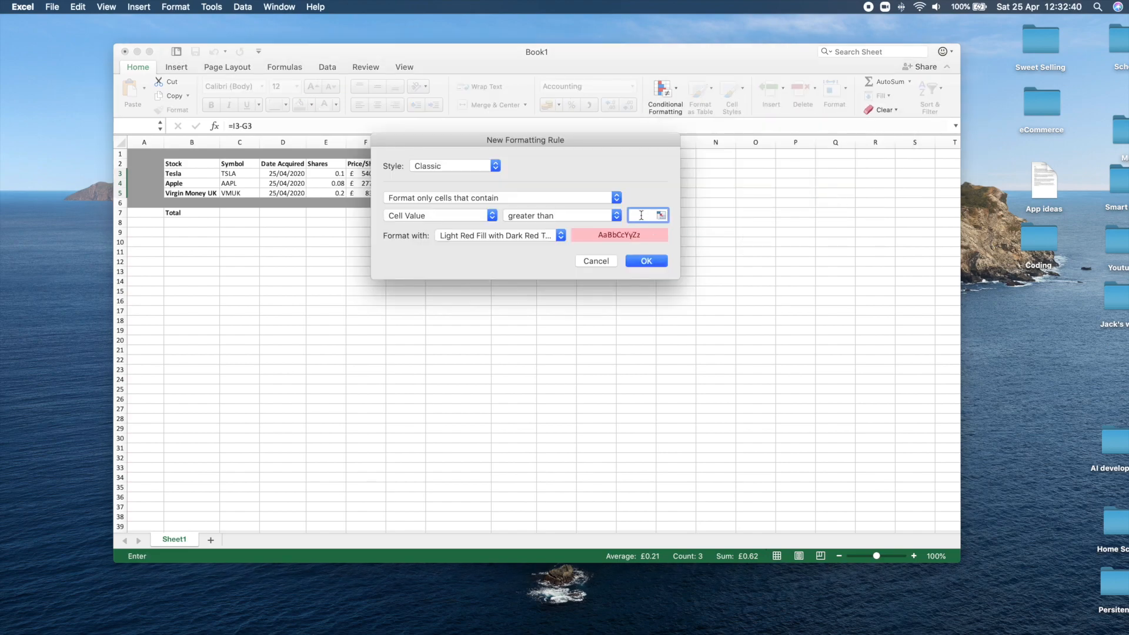
pyautogui.click(554, 236)
pyautogui.click(552, 256)
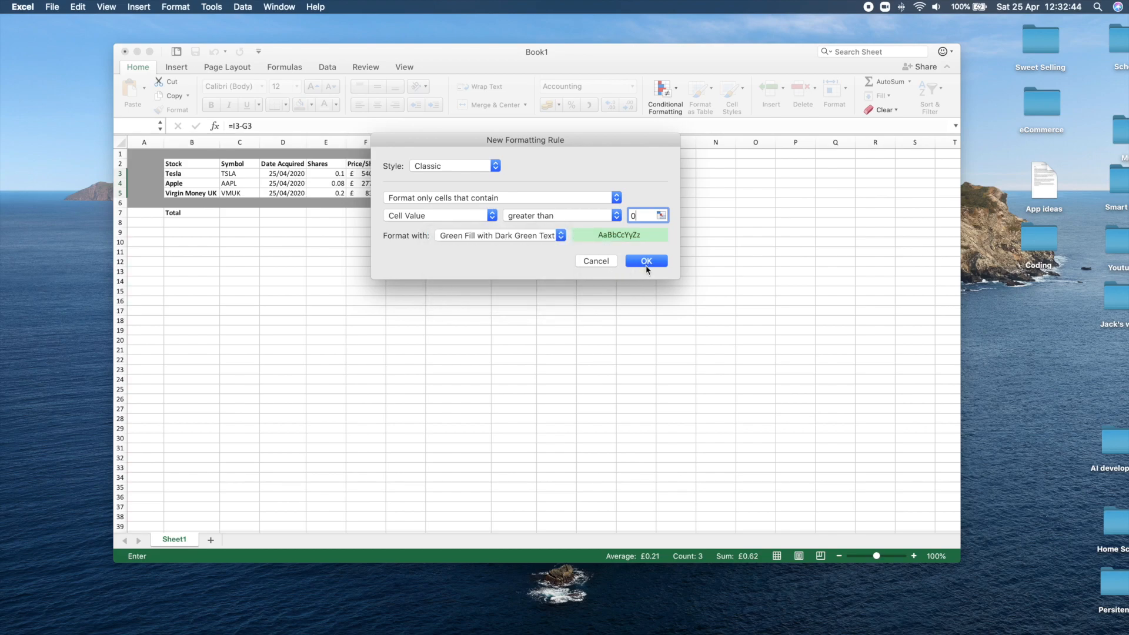
pyautogui.click(646, 261)
pyautogui.click(596, 242)
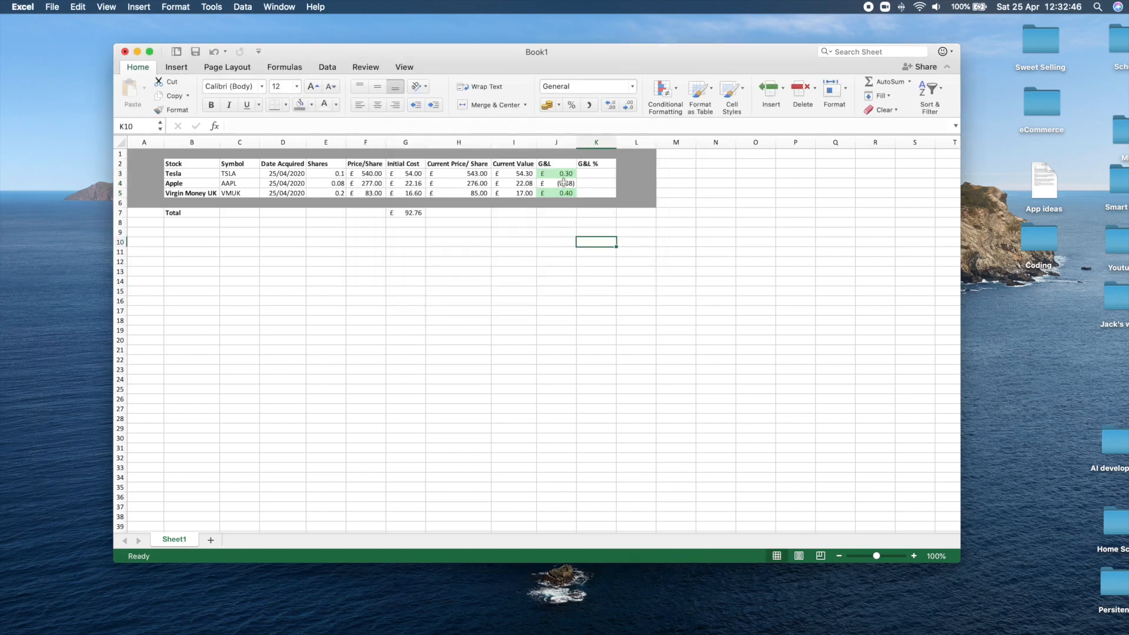
# Add a less than conditional formatting rule with light red fill and dark red text to Apple's G&L cell J4.
pyautogui.click(561, 185)
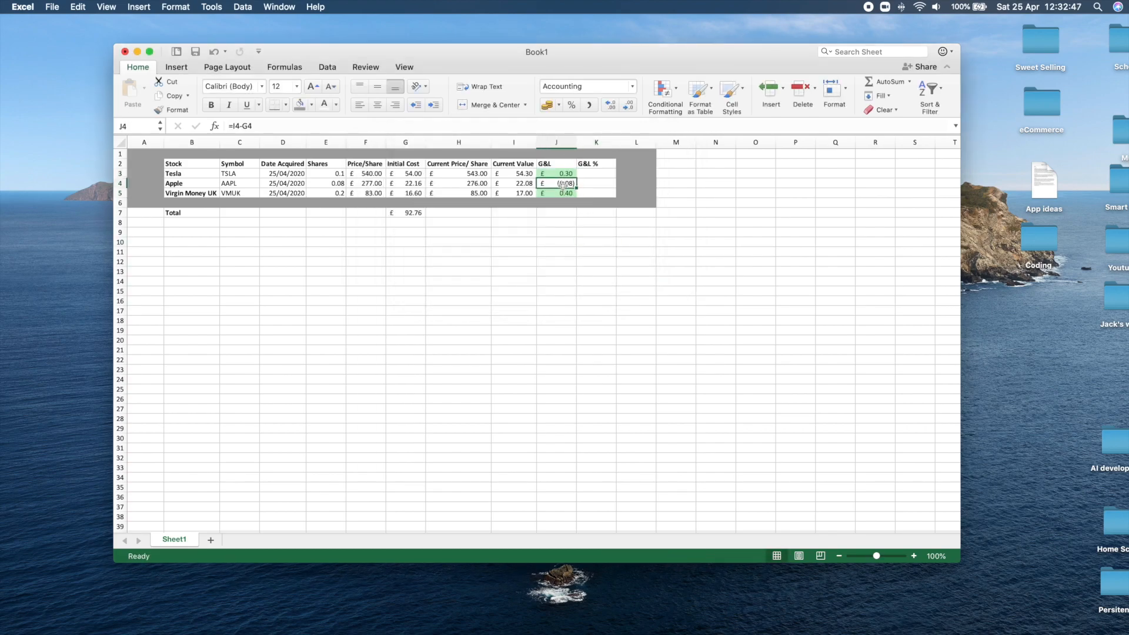
pyautogui.click(663, 88)
pyautogui.moveTo(690, 115)
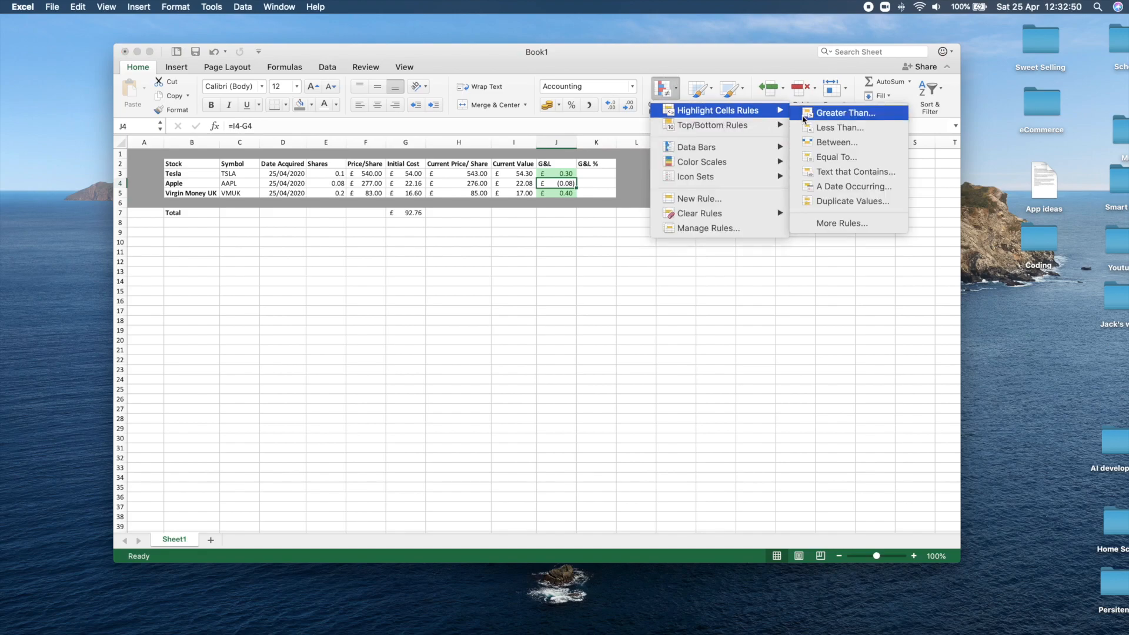
pyautogui.click(840, 127)
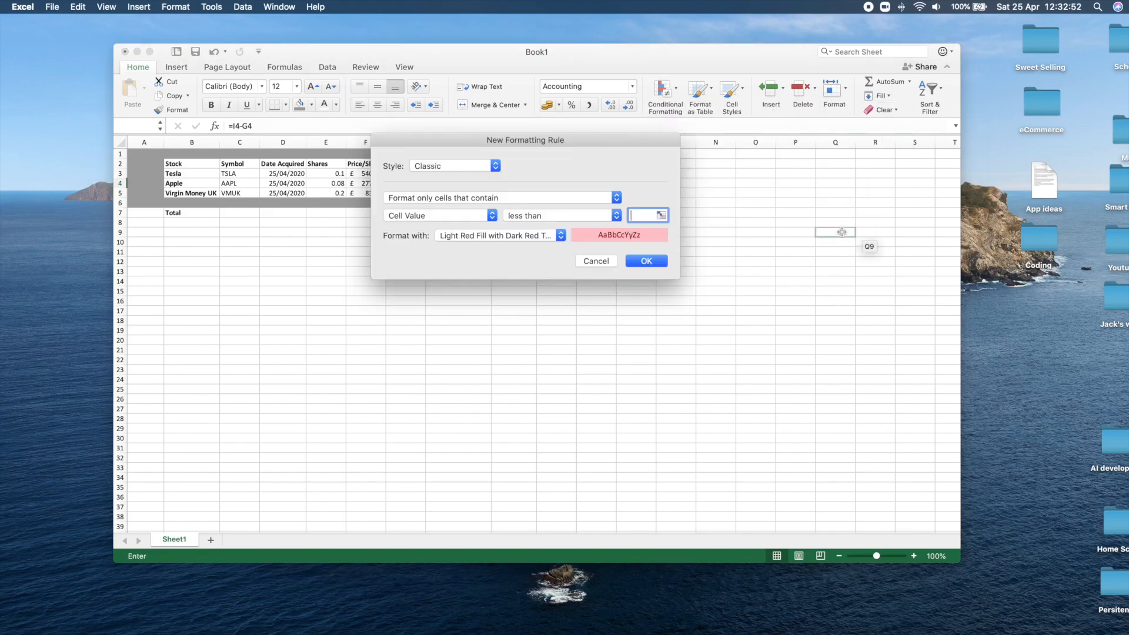
pyautogui.click(647, 262)
pyautogui.click(571, 211)
pyautogui.hscroll(-1, 558, 187)
pyautogui.click(557, 184)
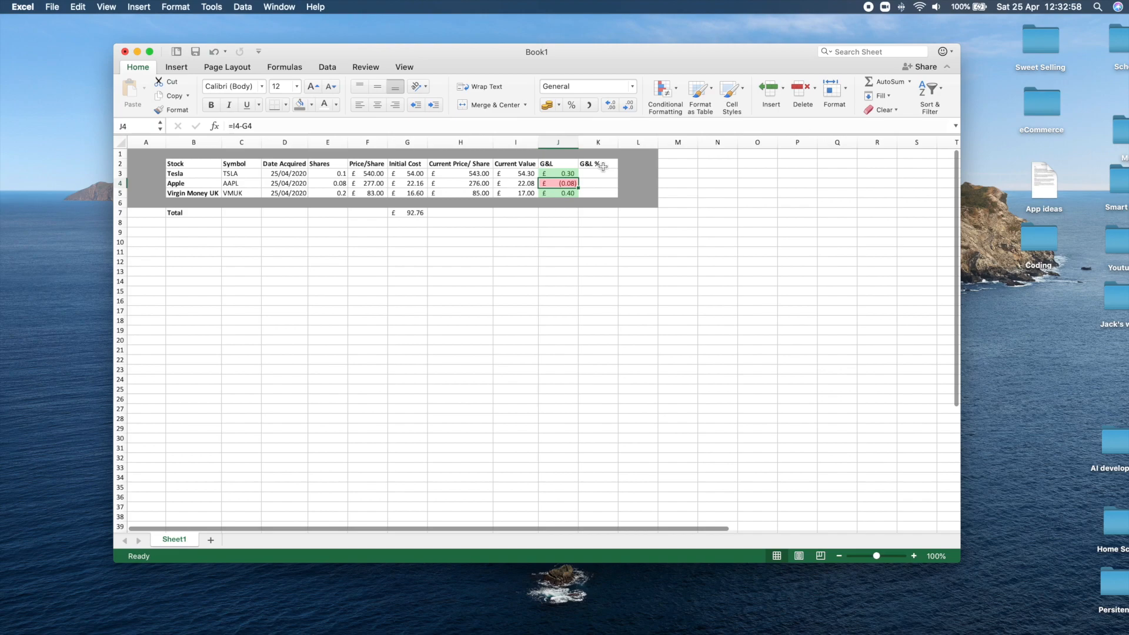
pyautogui.click(590, 174)
pyautogui.click(563, 185)
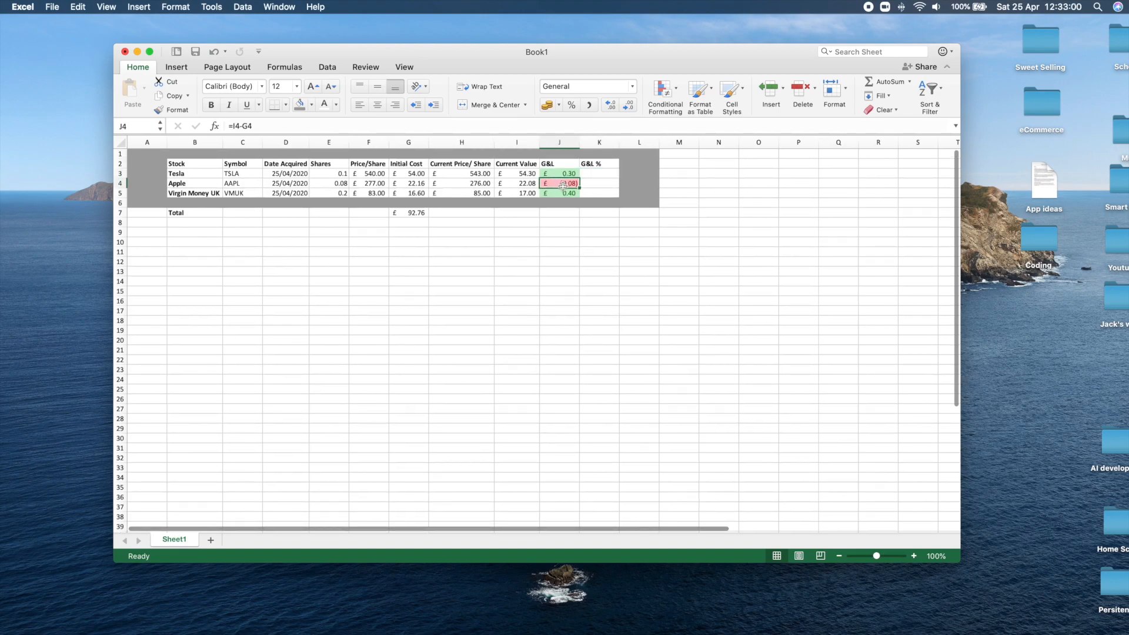
pyautogui.click(591, 174)
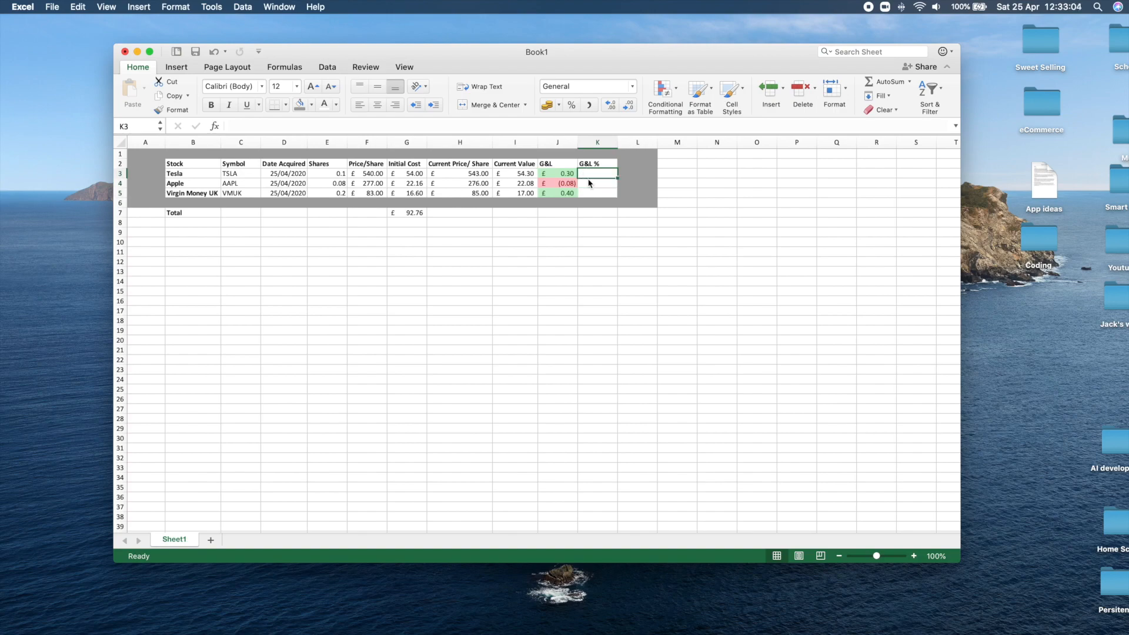
pyautogui.click(591, 185)
pyautogui.moveTo(589, 192); pyautogui.dragTo(590, 176)
pyautogui.click(590, 175)
pyautogui.scroll(-1, 590, 177)
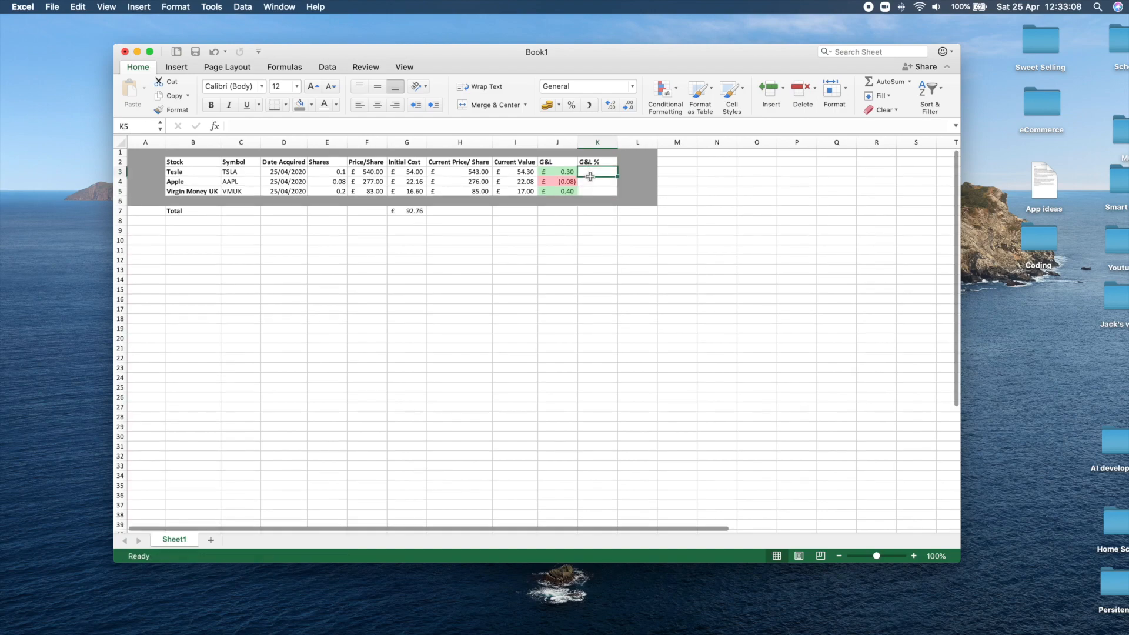
pyautogui.click(510, 174)
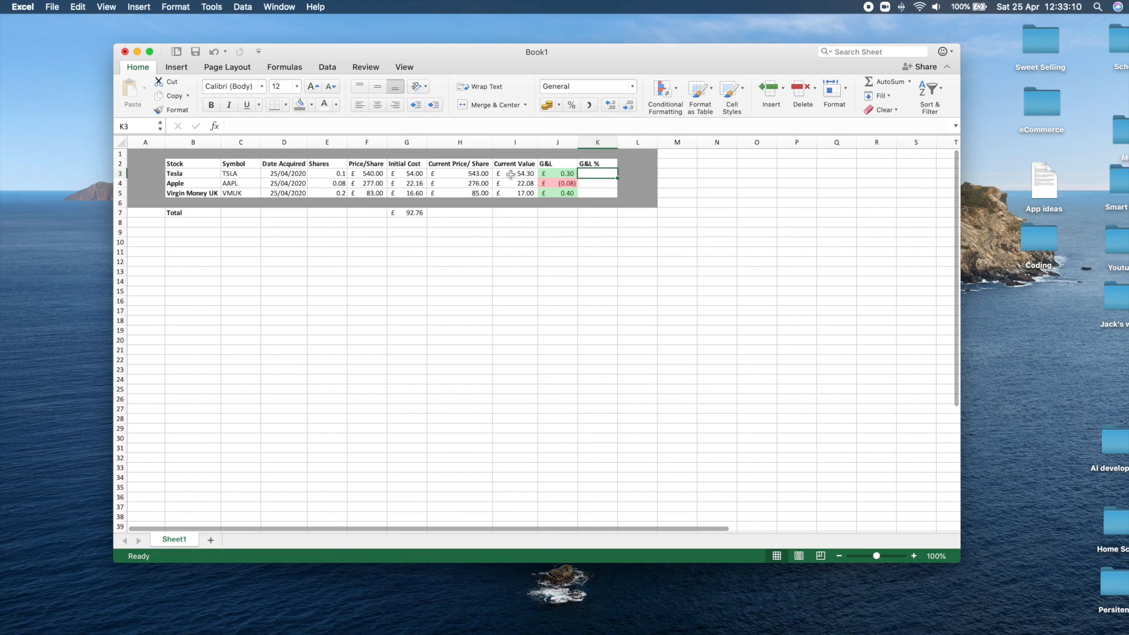
pyautogui.click(411, 175)
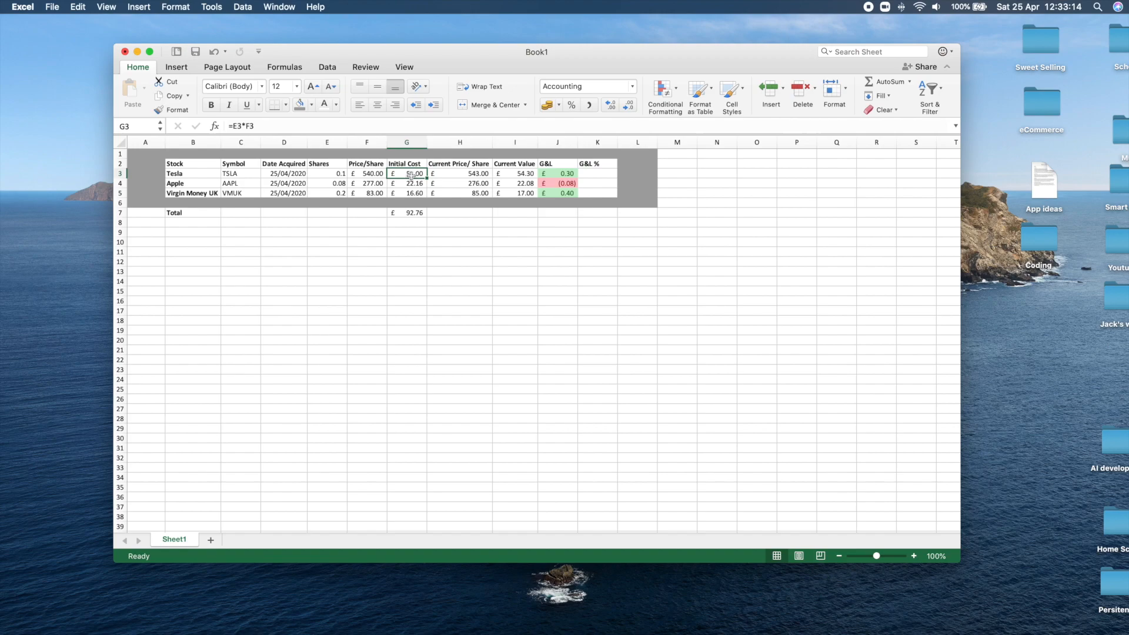
pyautogui.click(522, 175)
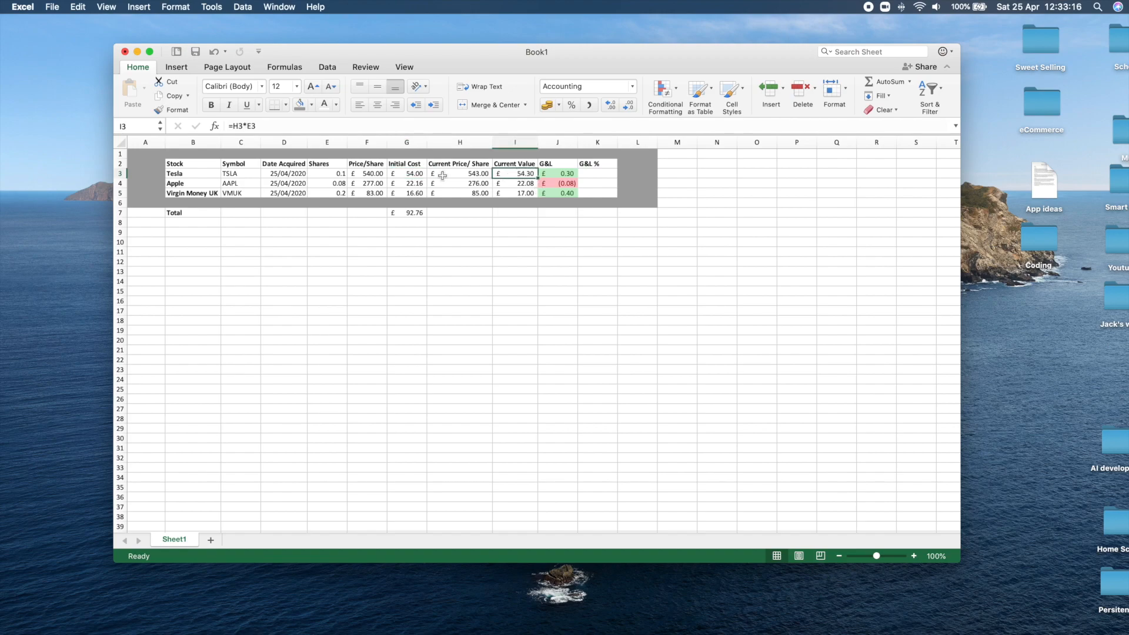
pyautogui.click(412, 176)
pyautogui.click(522, 174)
pyautogui.click(579, 171)
pyautogui.write('=()')
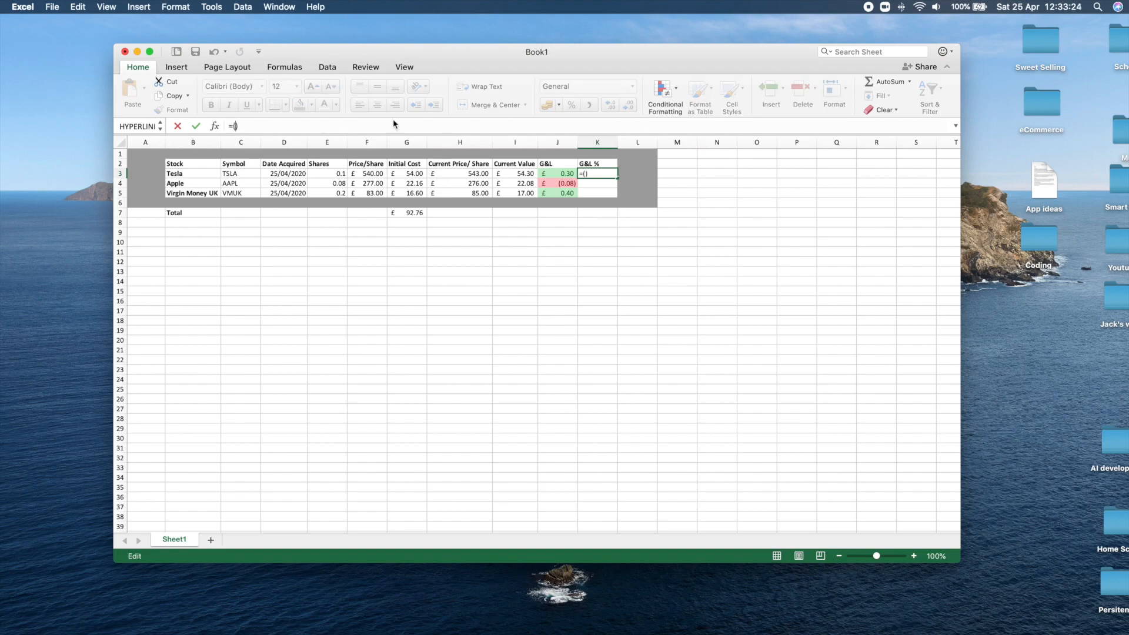
pyautogui.click(515, 175)
pyautogui.write('-')
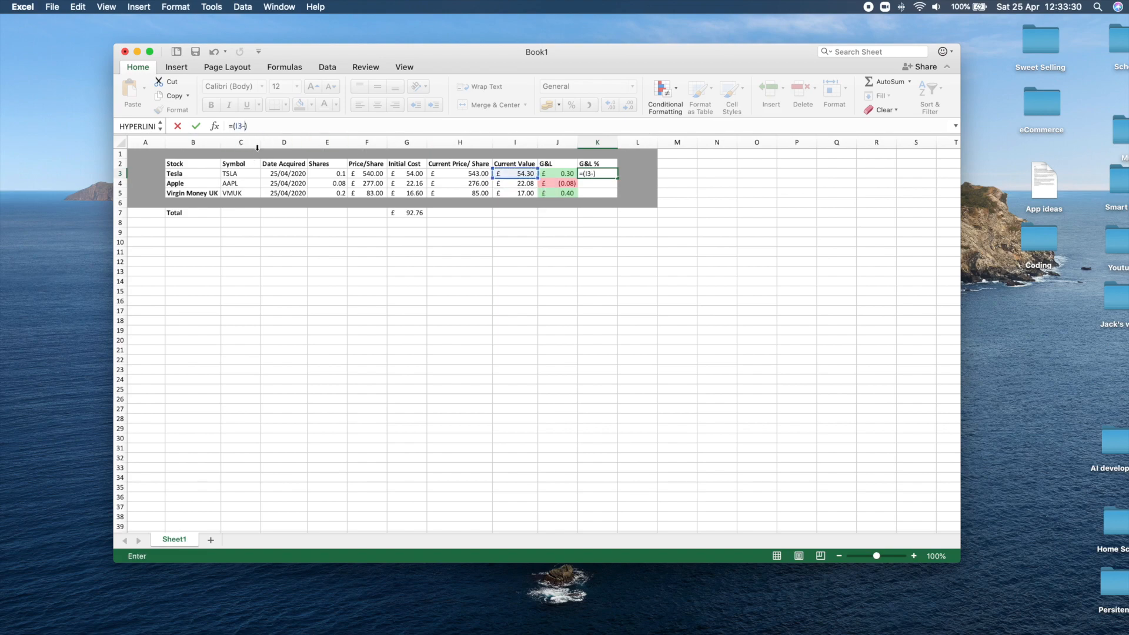
pyautogui.press('BackSpace')
pyautogui.press('BackSpace')
pyautogui.press('Tab')
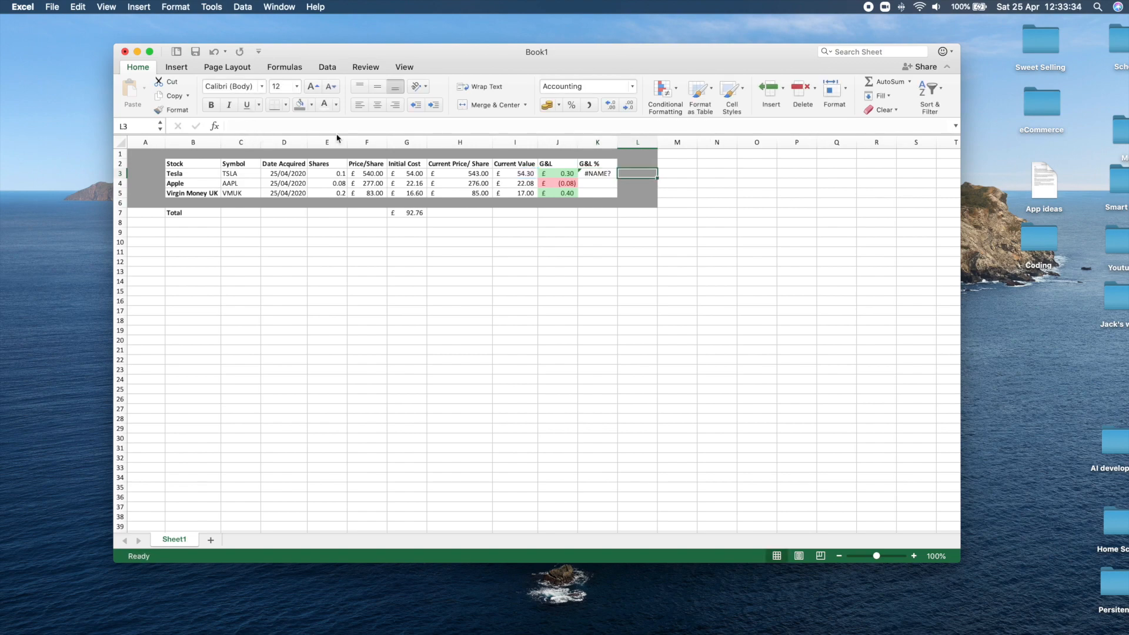
# Enter the formula =J3/G3 in Tesla's G&L % cell K3 to divide the gain or loss by the Initial Cost.
pyautogui.click(598, 174)
pyautogui.click(389, 124)
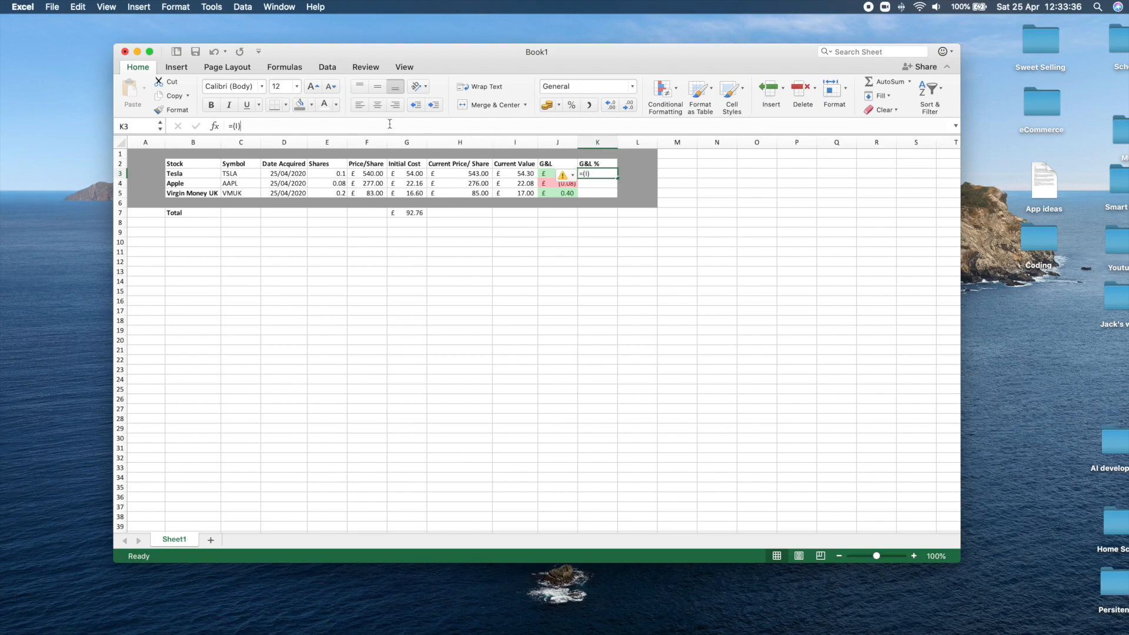
pyautogui.click(256, 131)
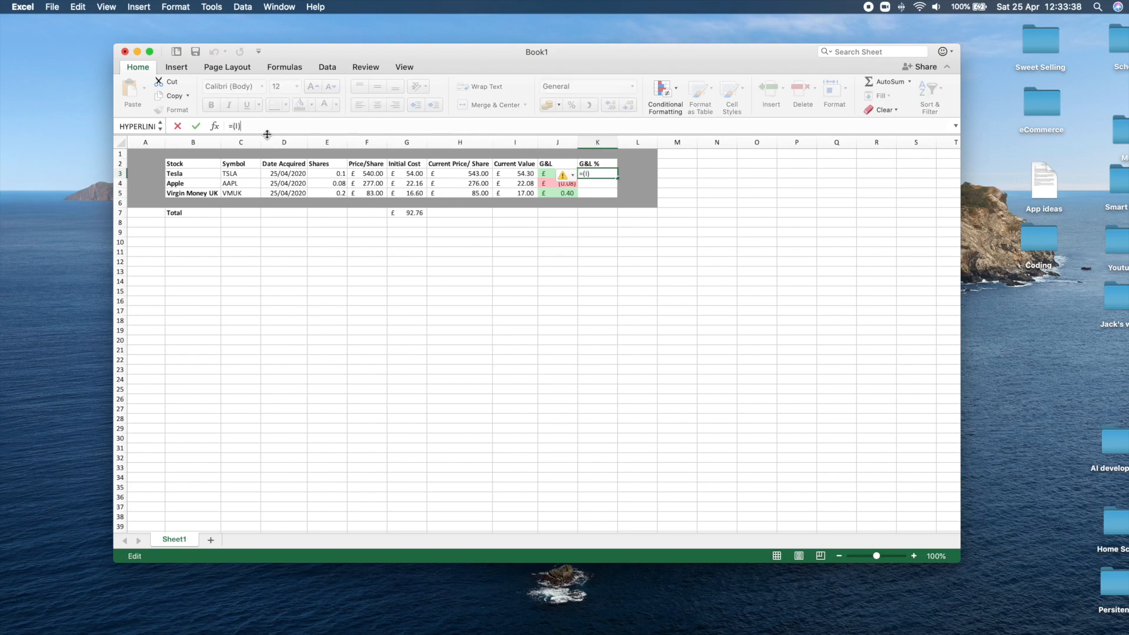
pyautogui.click(543, 177)
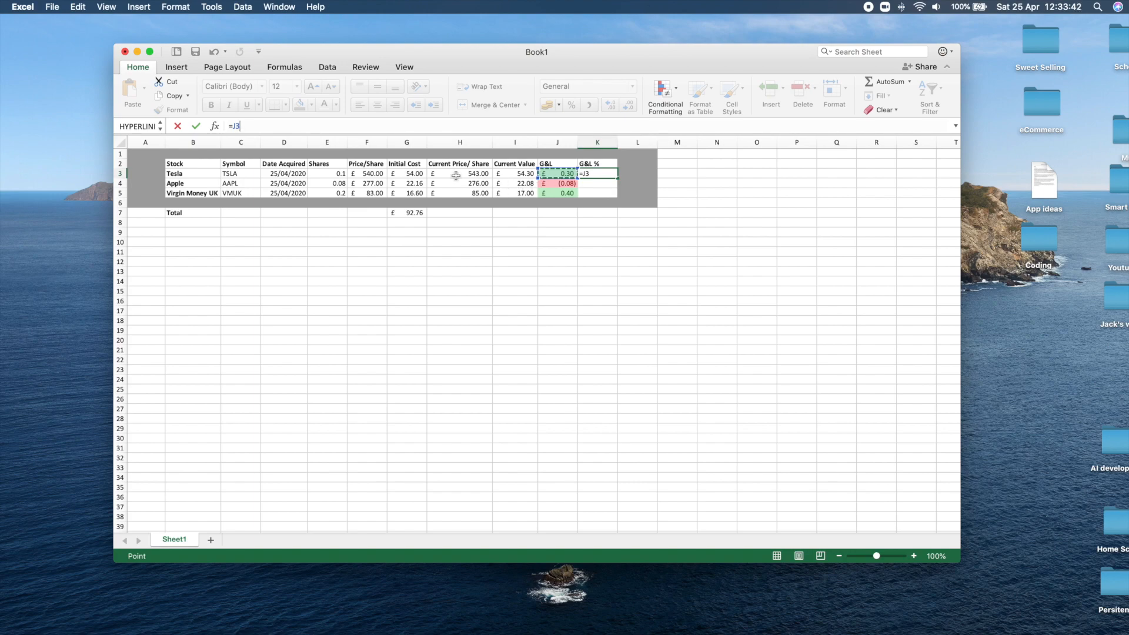
pyautogui.write('/')
pyautogui.click(413, 174)
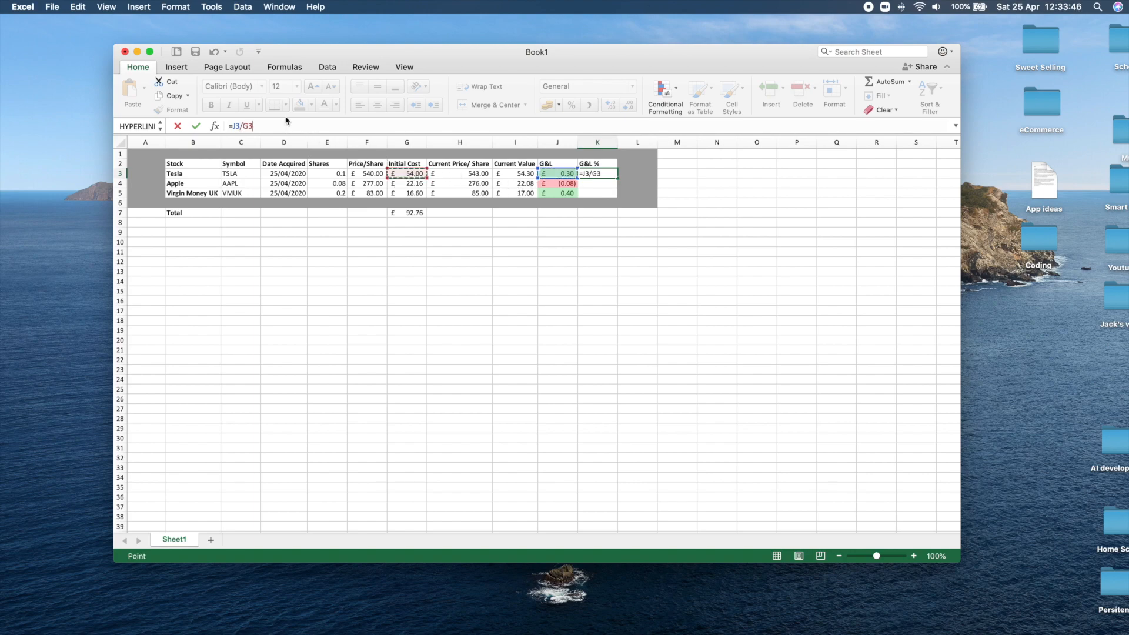
pyautogui.click(196, 126)
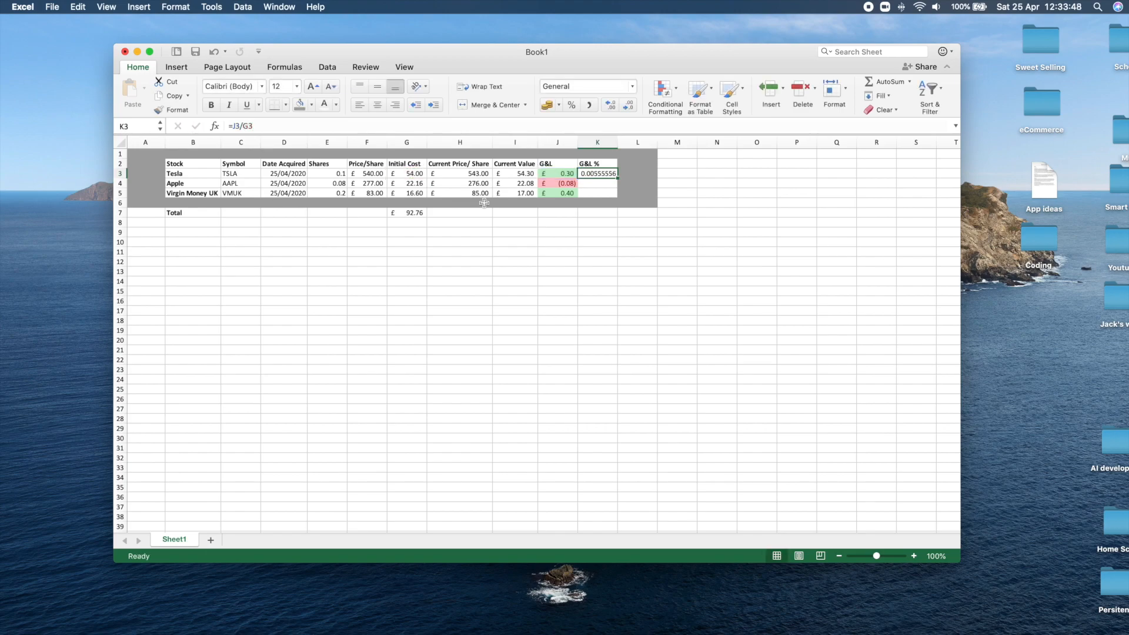
# Format Tesla's G&L % cell K3 as a percentage with two decimal places.
pyautogui.hotkey('ctrl', 'shift', '5')
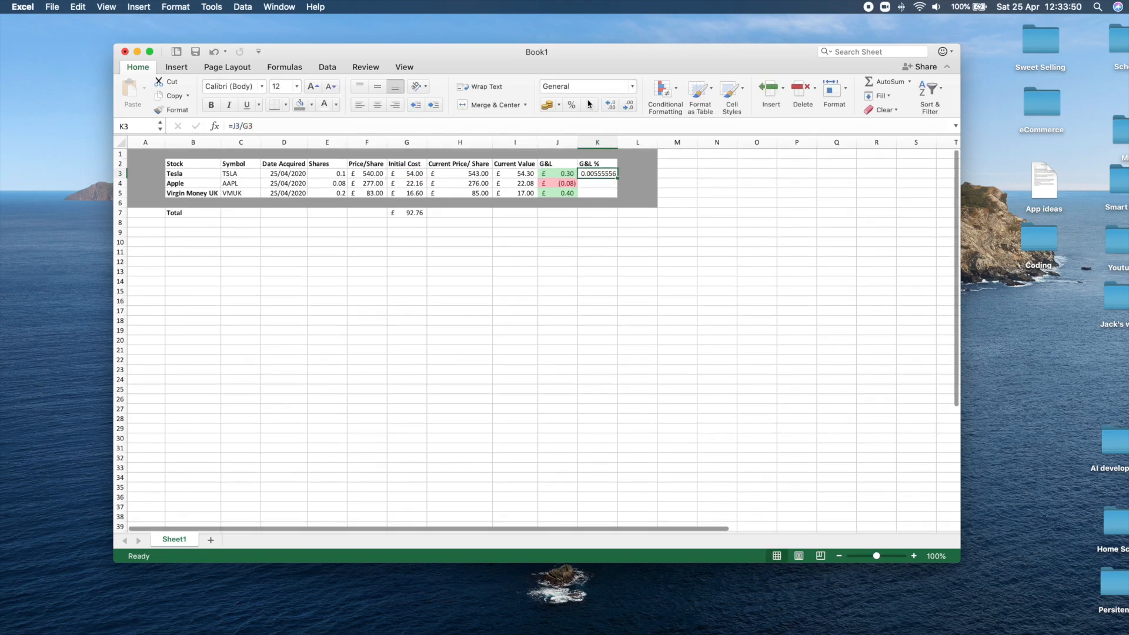
pyautogui.click(615, 210)
pyautogui.click(599, 172)
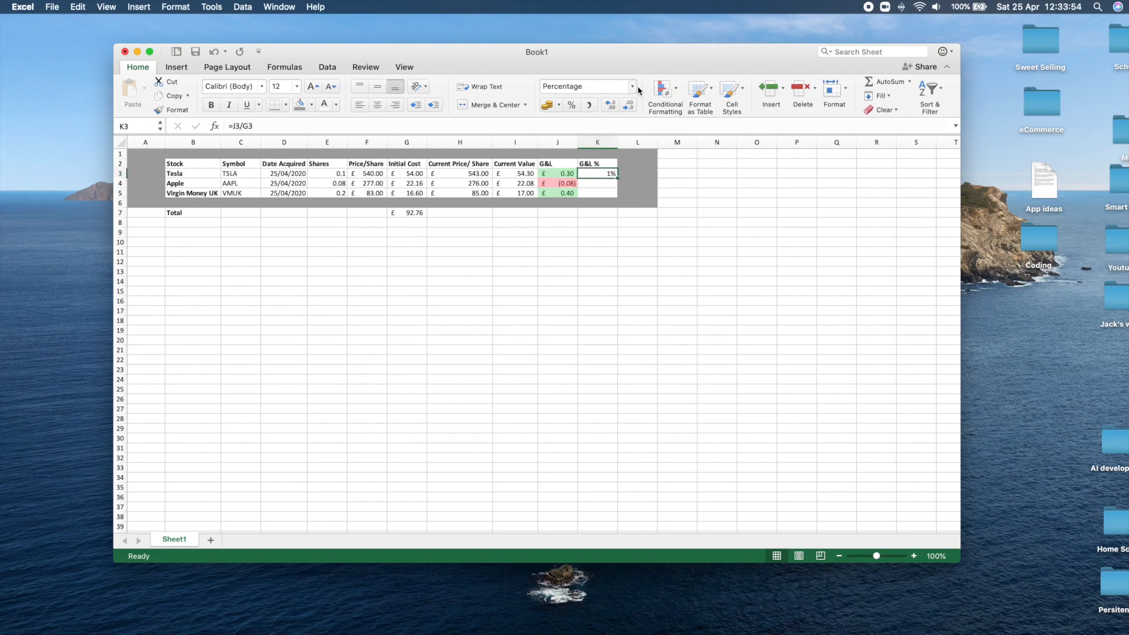
pyautogui.click(611, 107)
pyautogui.click(612, 107)
pyautogui.click(611, 107)
pyautogui.click(611, 200)
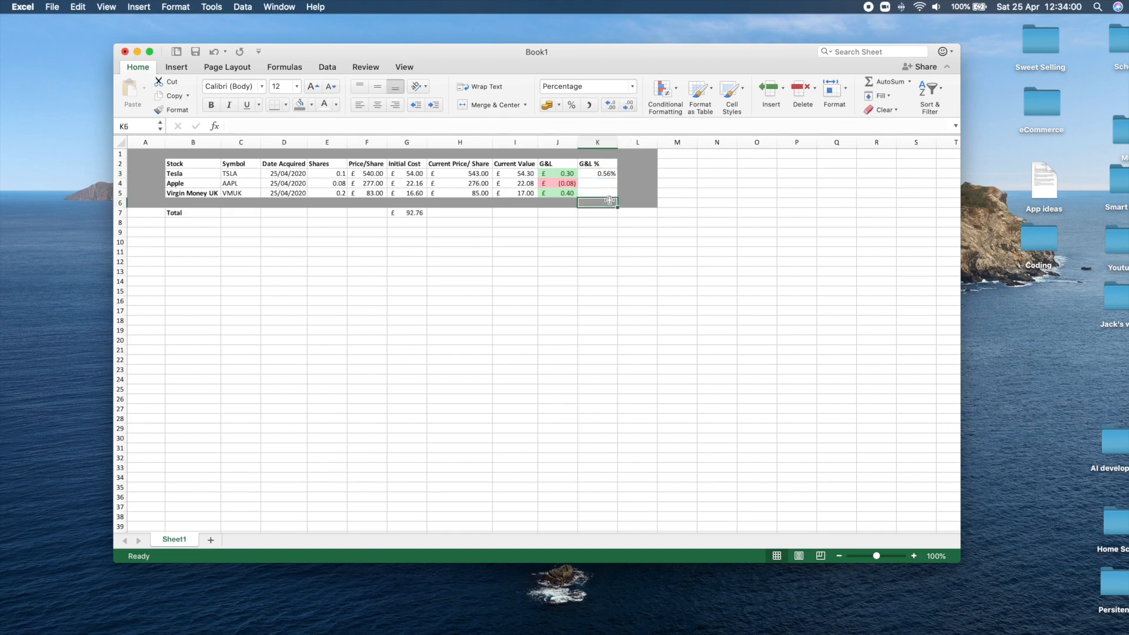
# Fill the G&L % formula from K3 down to K5 for Apple and Virgin Money UK.
pyautogui.click(598, 186)
pyautogui.click(605, 174)
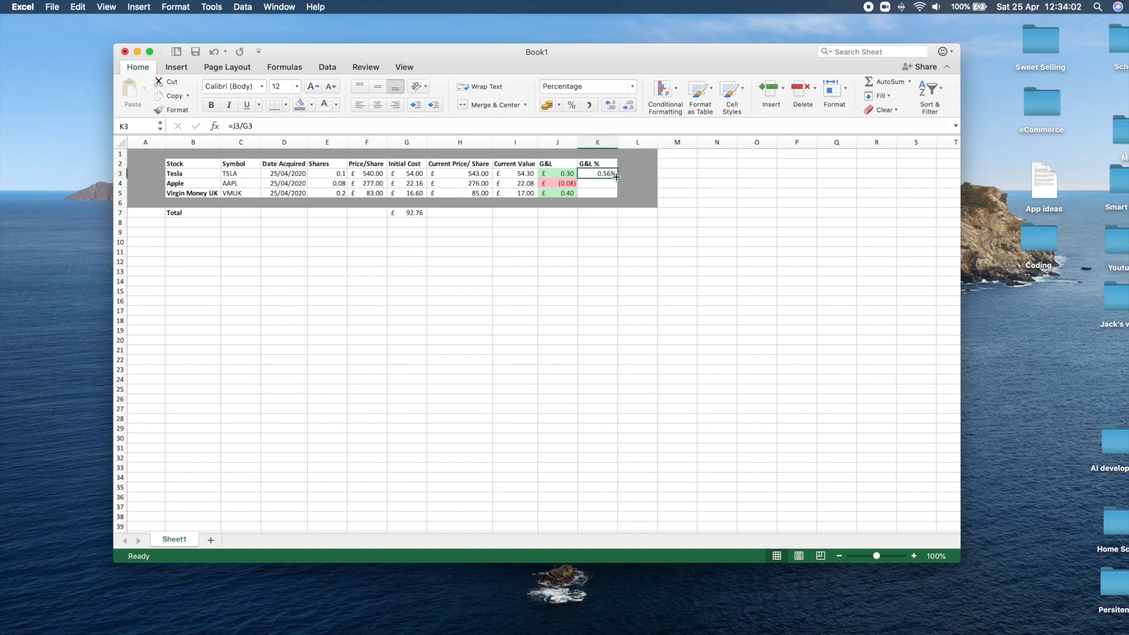
pyautogui.moveTo(616, 176); pyautogui.dragTo(618, 196)
pyautogui.click(647, 222)
pyautogui.click(608, 184)
pyautogui.click(608, 192)
# Add a conditional formatting rule to K3:K5 giving values greater than 0 a Green Fill with Dark Green Text.
pyautogui.moveTo(604, 174); pyautogui.dragTo(603, 193)
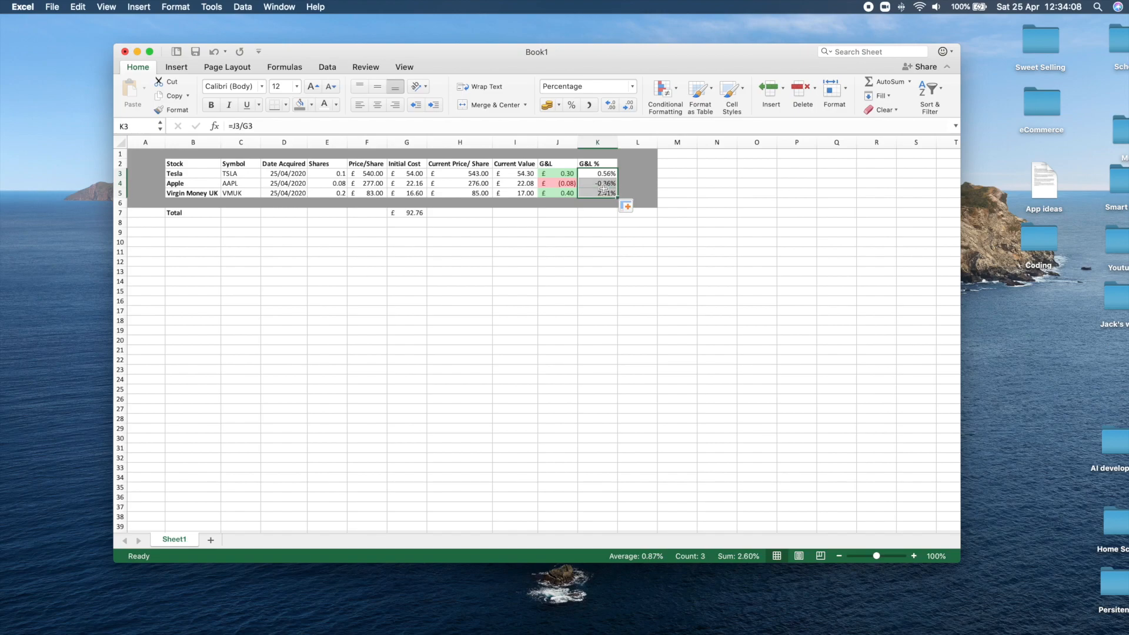
pyautogui.click(666, 89)
pyautogui.moveTo(682, 111)
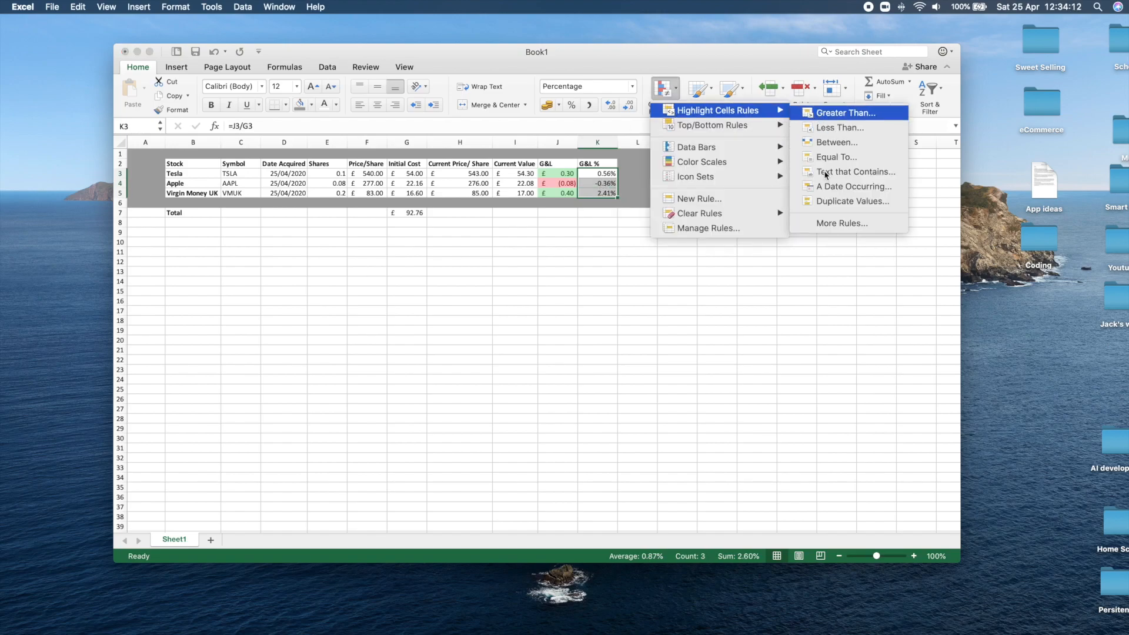
pyautogui.click(838, 113)
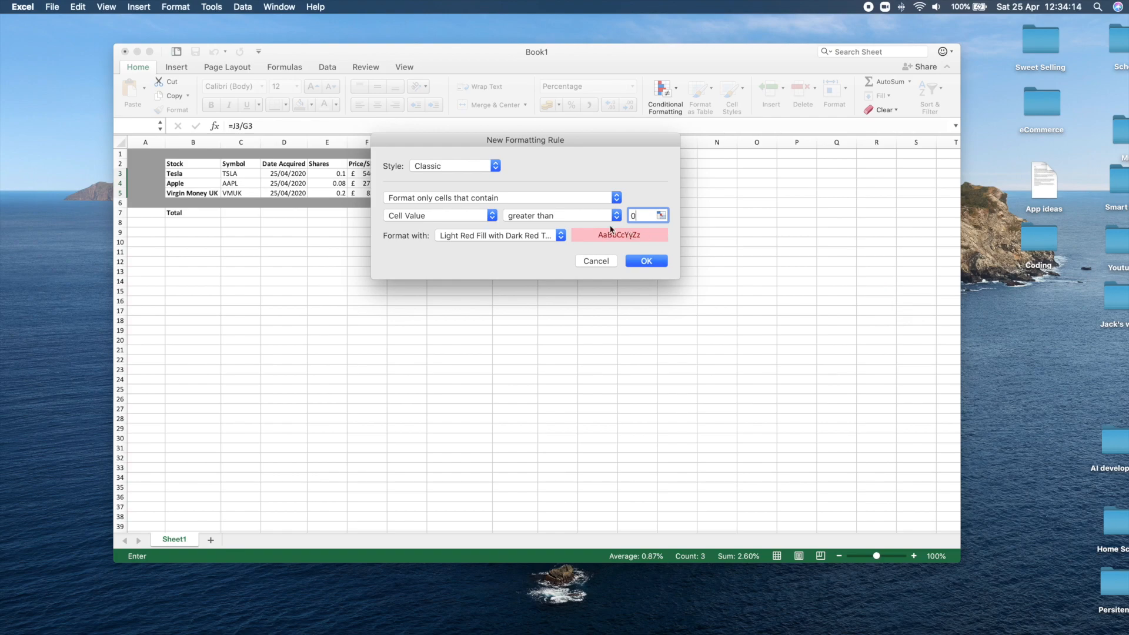
pyautogui.click(560, 235)
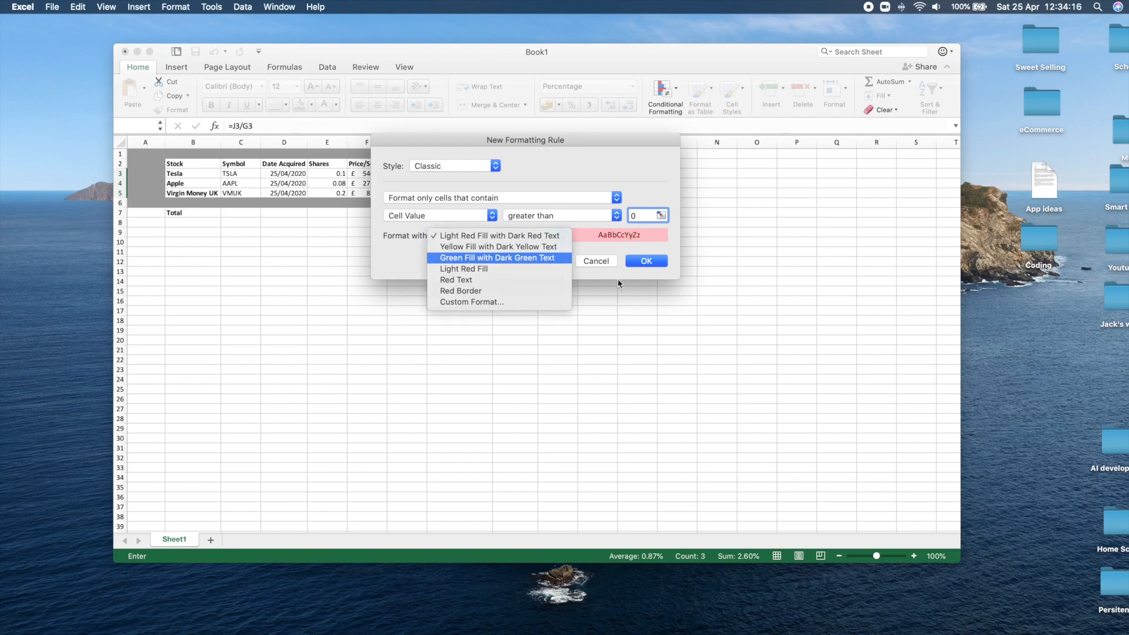
pyautogui.press('Return')
pyautogui.click(647, 261)
# Add a conditional formatting rule to Apple's G&L % cell K4 giving values less than 0 a Light Red Fill with Dark Red Text.
pyautogui.click(595, 183)
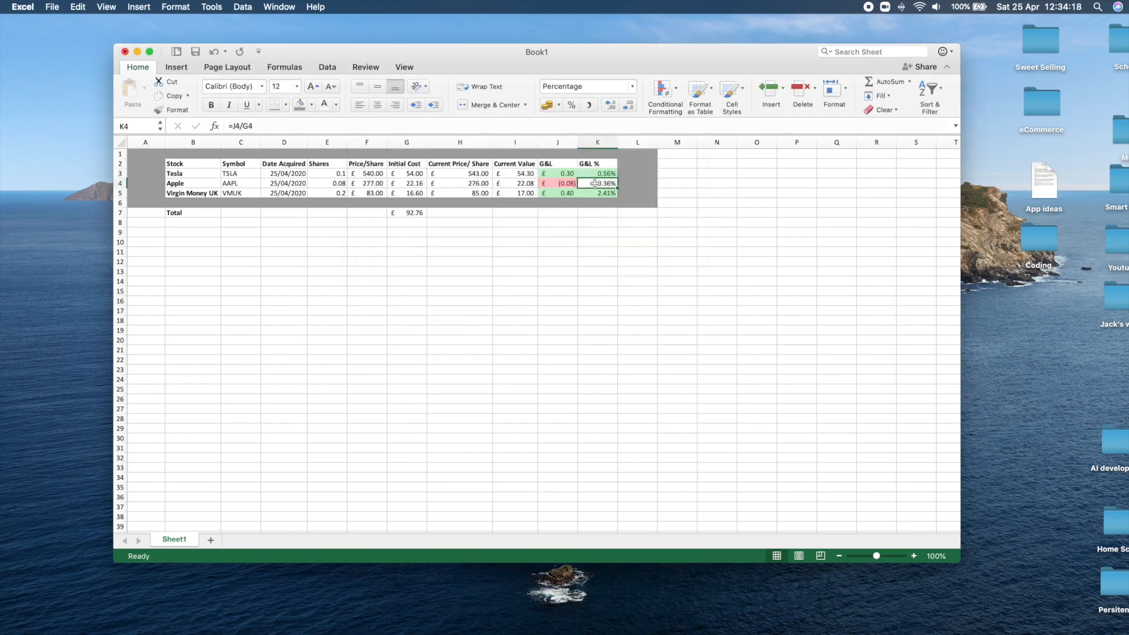
pyautogui.click(663, 89)
pyautogui.moveTo(755, 133)
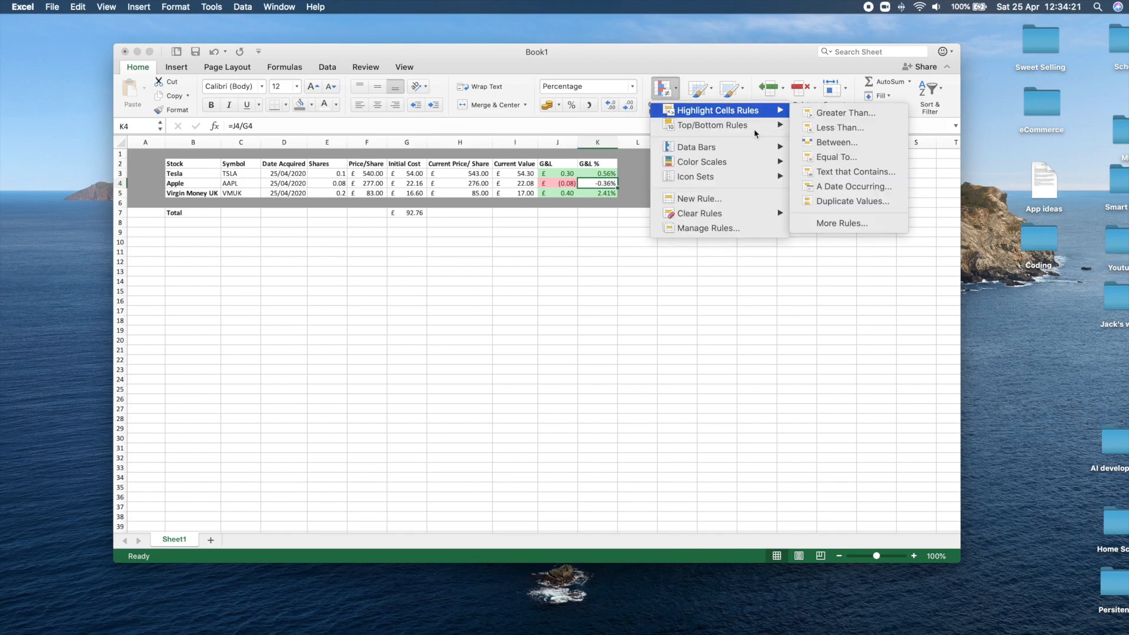
pyautogui.click(834, 128)
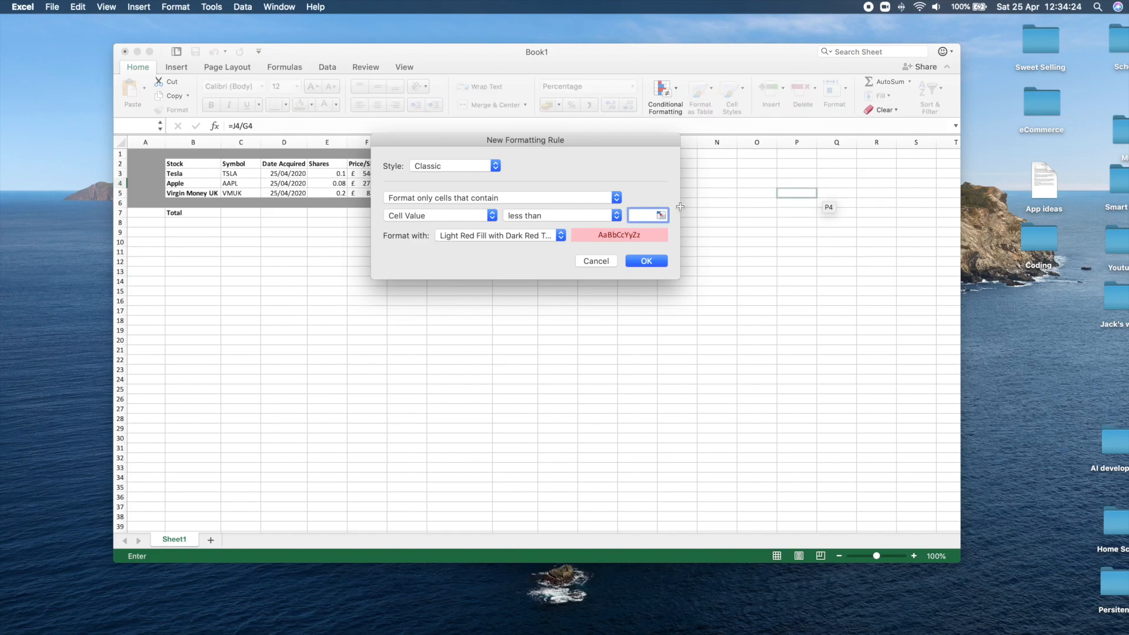
pyautogui.click(560, 238)
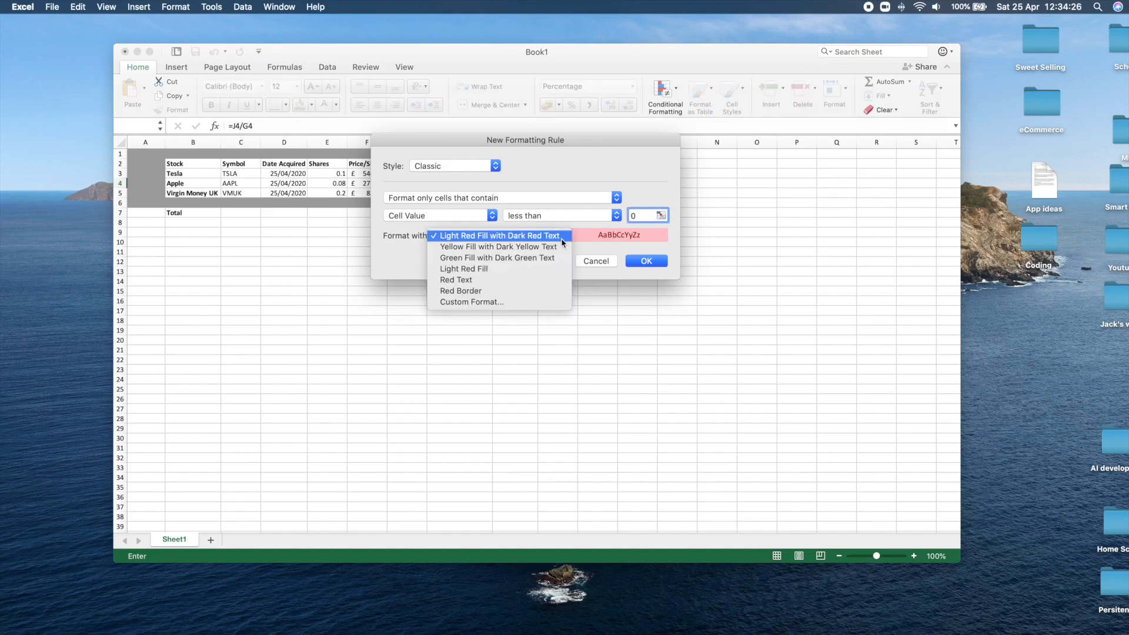
pyautogui.click(538, 237)
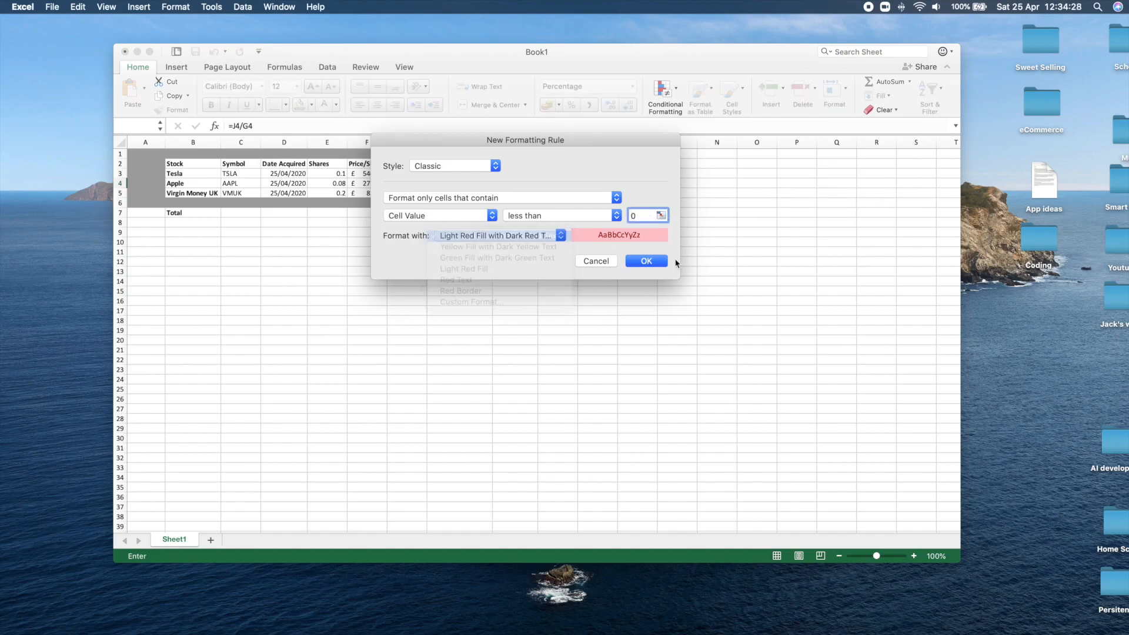
pyautogui.click(646, 261)
pyautogui.click(636, 240)
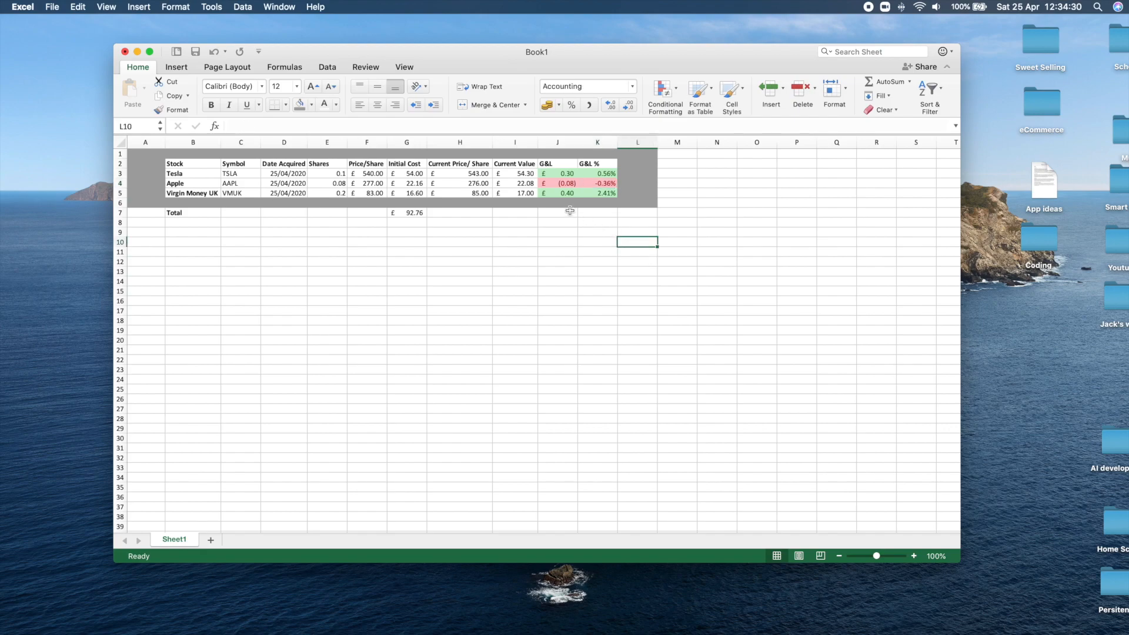
pyautogui.click(560, 191)
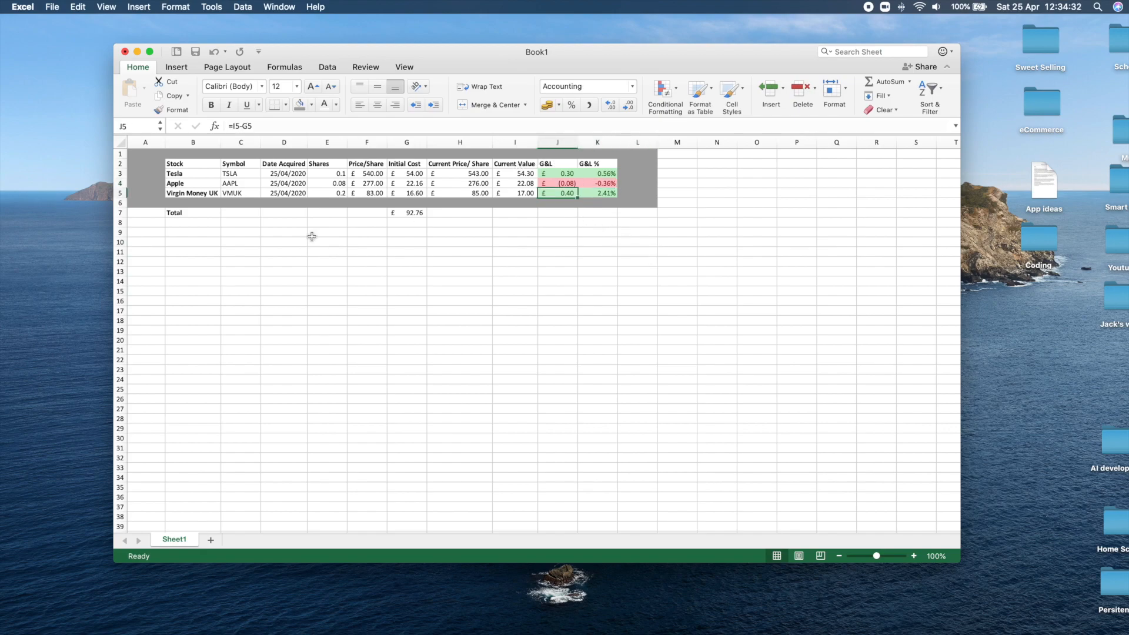
# Fill the empty cells C7:F8 between the Total label and the total cost with gray.
pyautogui.moveTo(241, 212); pyautogui.dragTo(360, 223)
pyautogui.click(311, 106)
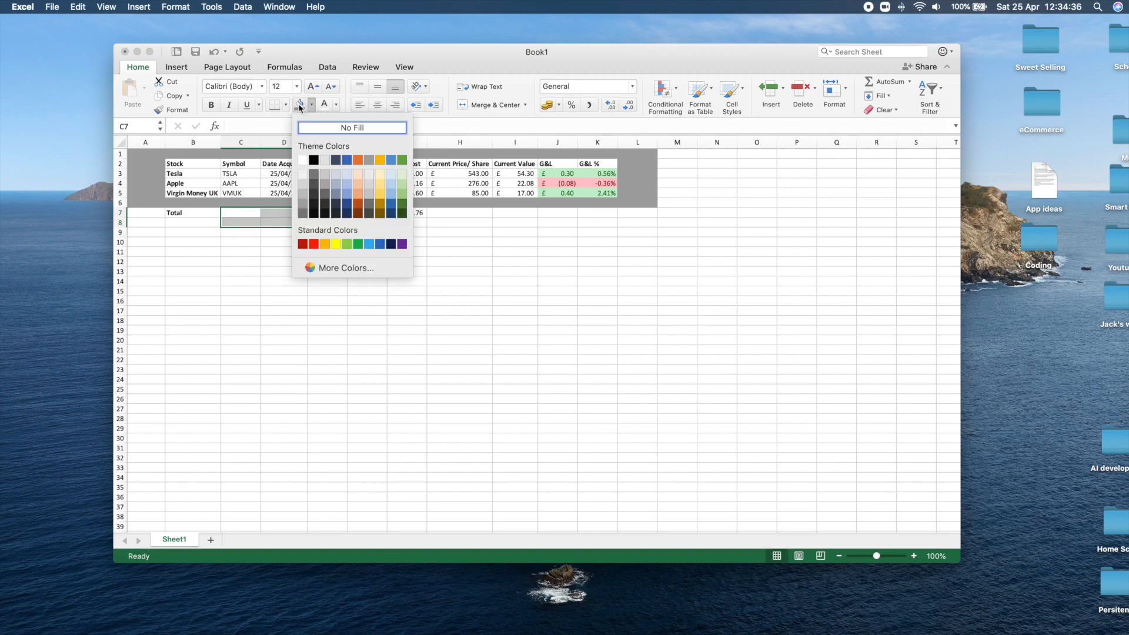
pyautogui.click(303, 106)
pyautogui.click(303, 107)
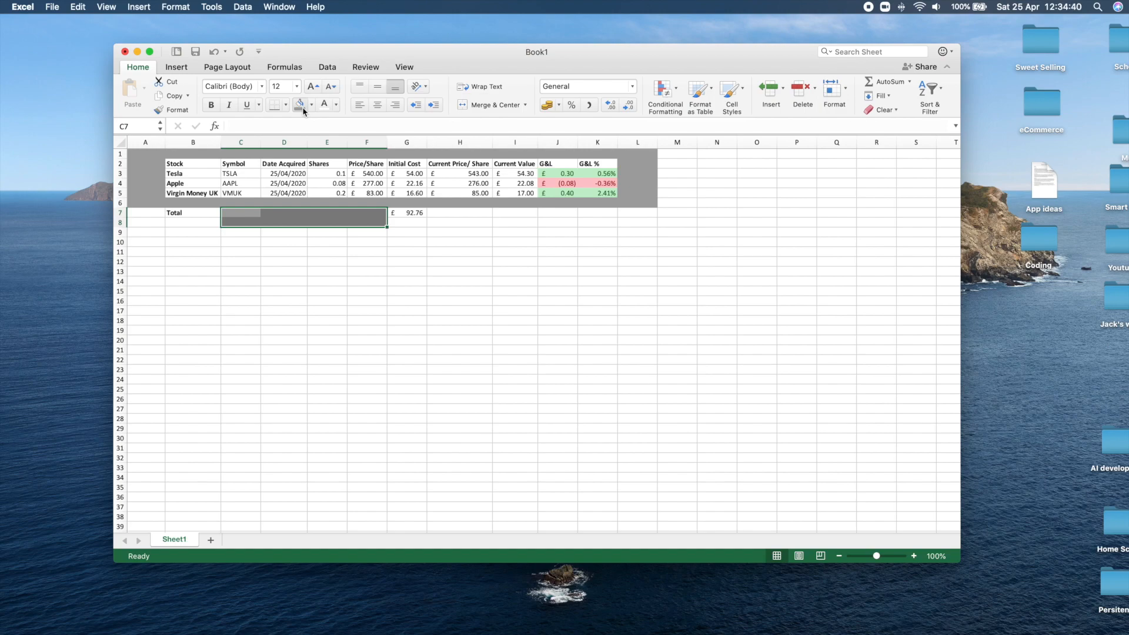
# Fill cells A7:A8 and B8 around the Total label with gray.
pyautogui.moveTo(140, 214); pyautogui.dragTo(142, 223)
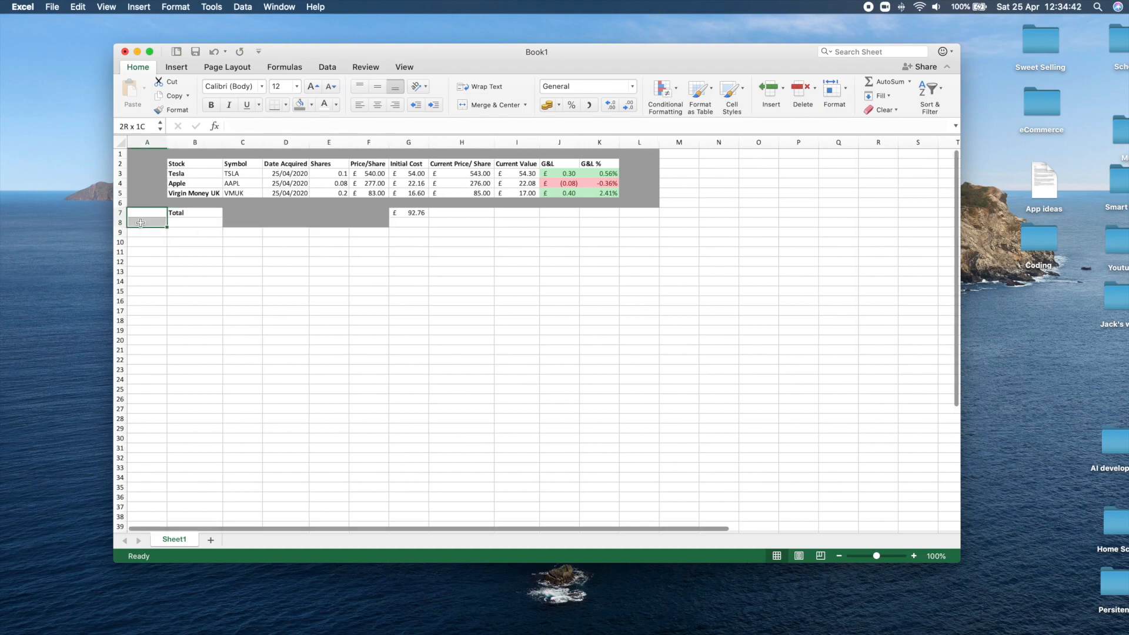
pyautogui.click(301, 103)
pyautogui.click(187, 223)
pyautogui.click(300, 109)
# Fill cells G8:L8 and H7:L7 around the total cost with gray.
pyautogui.moveTo(393, 222); pyautogui.dragTo(632, 224)
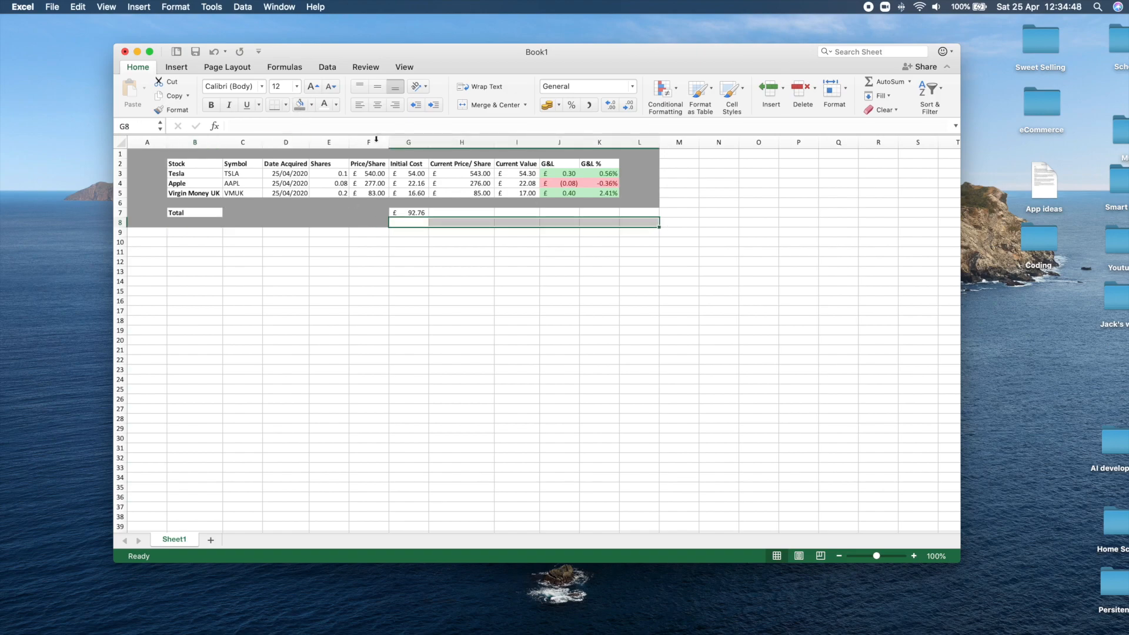
pyautogui.click(300, 106)
pyautogui.moveTo(440, 210); pyautogui.dragTo(641, 213)
pyautogui.click(300, 106)
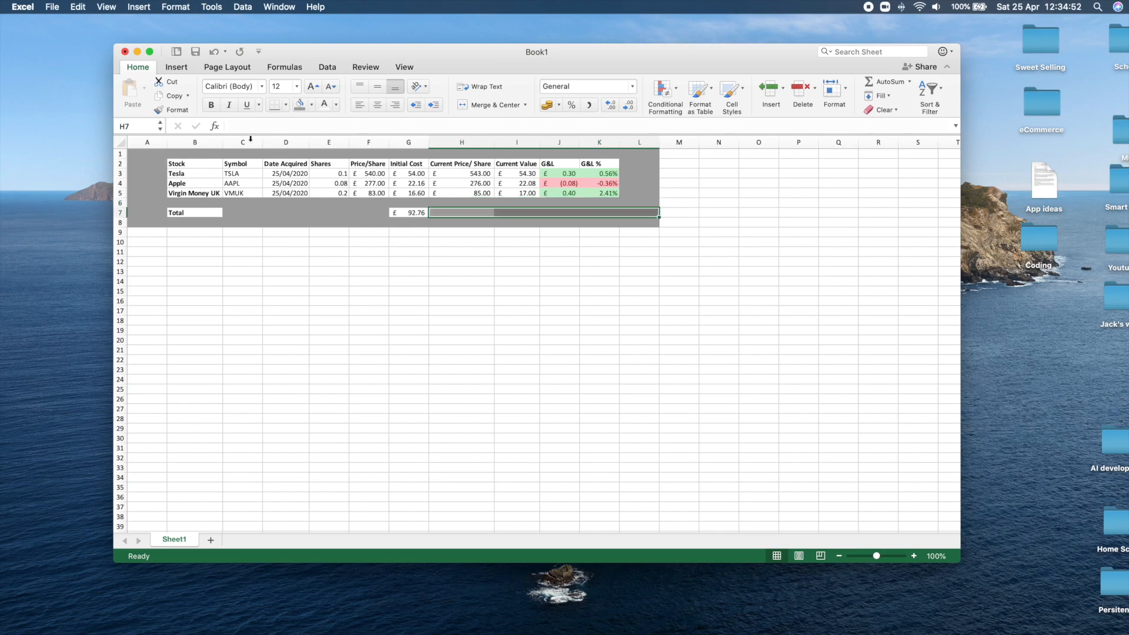
# Add a thick box border around the stock table B2:K5.
pyautogui.moveTo(204, 160); pyautogui.dragTo(617, 194)
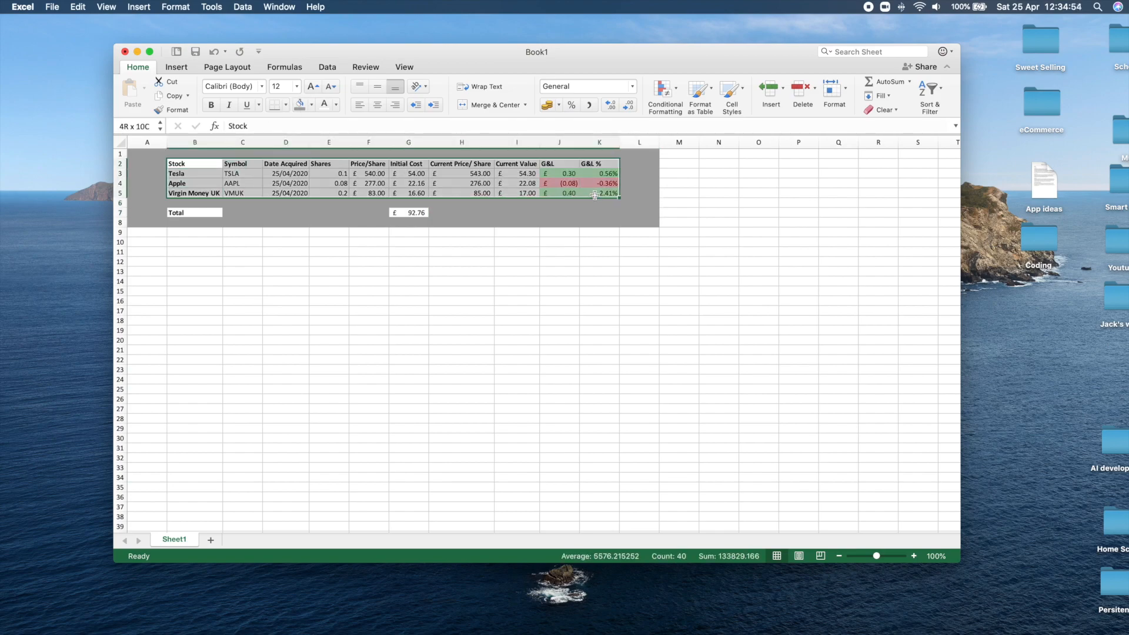
pyautogui.click(284, 107)
pyautogui.click(356, 333)
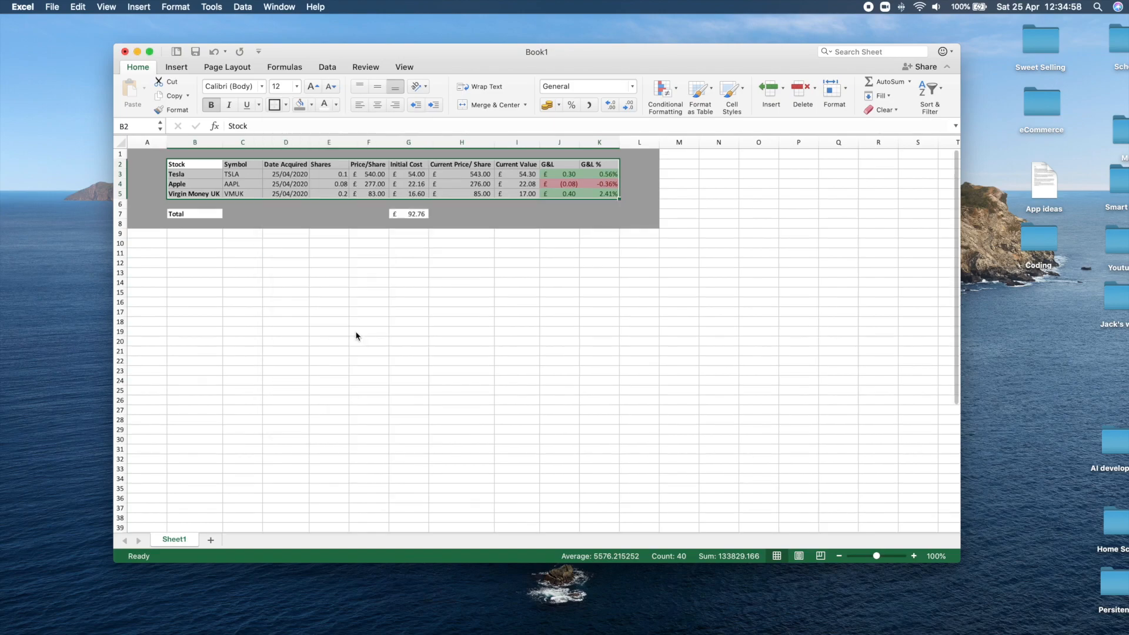
# Add a right border to the Stock column cells B2:B5.
pyautogui.click(205, 166)
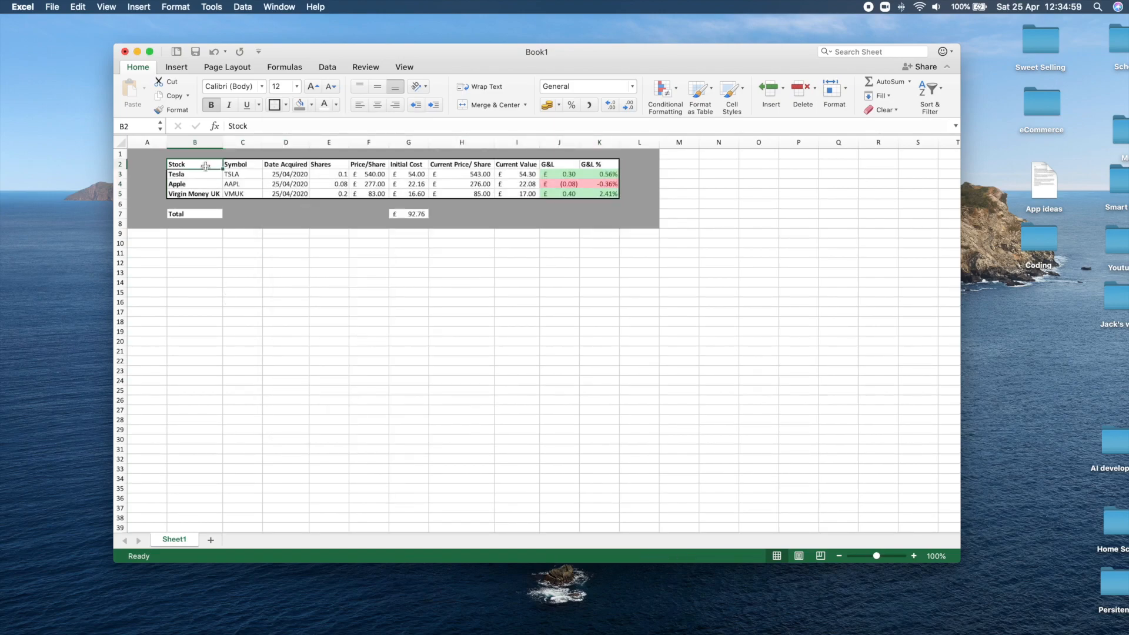
pyautogui.moveTo(205, 166); pyautogui.dragTo(205, 194)
pyautogui.click(286, 106)
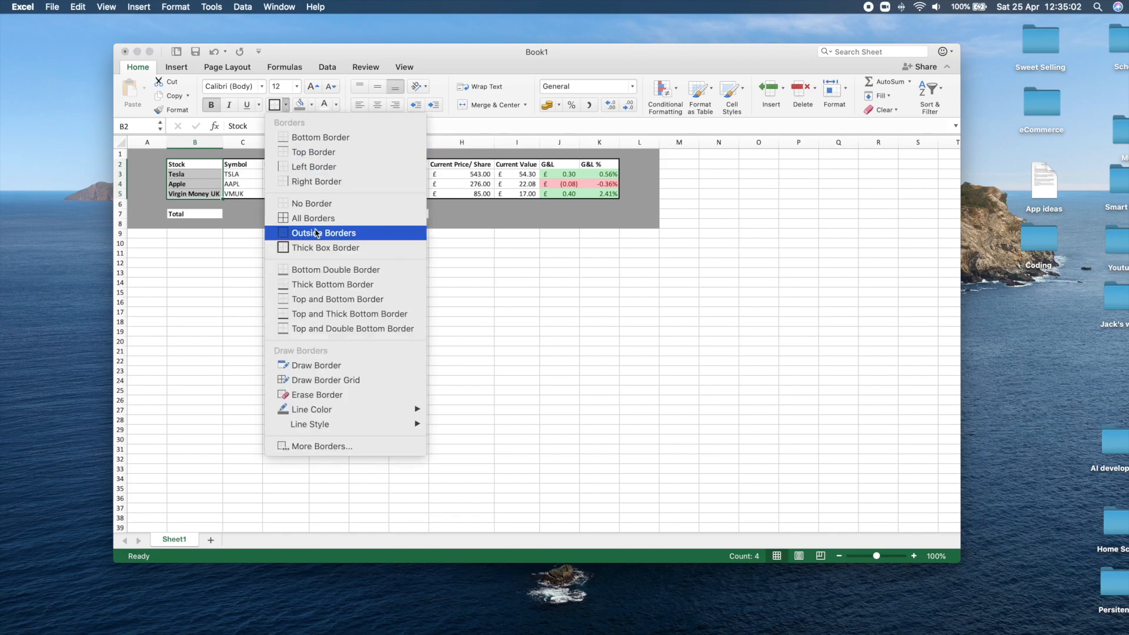
pyautogui.click(322, 182)
# Add a bottom border to the header row cells B2:K2.
pyautogui.moveTo(202, 164); pyautogui.dragTo(604, 162)
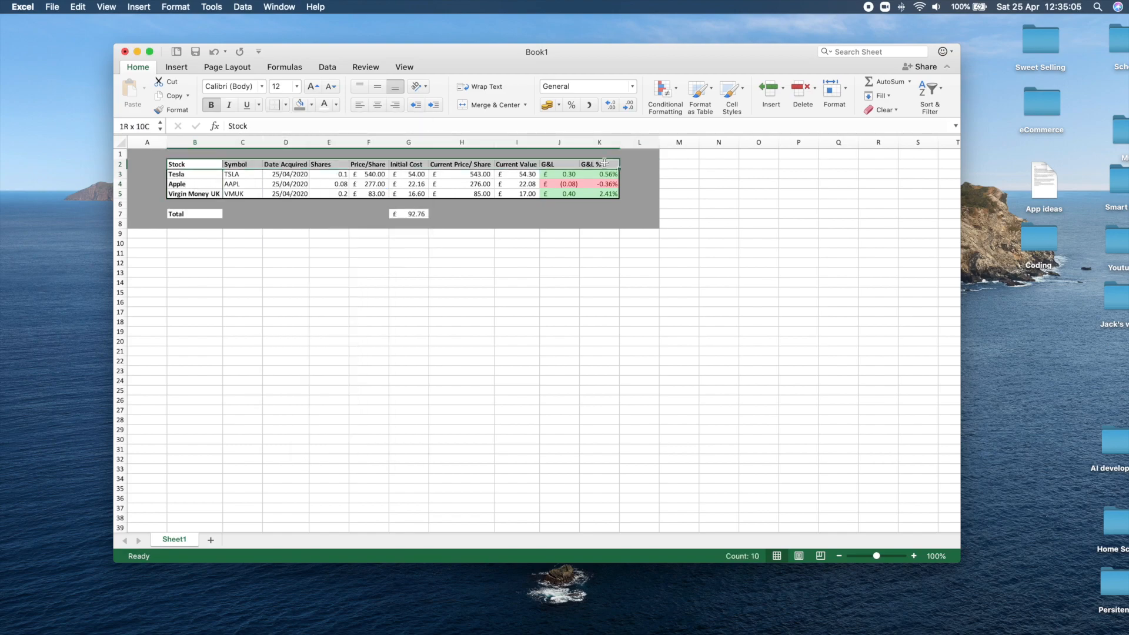
pyautogui.click(286, 105)
pyautogui.click(300, 140)
pyautogui.click(395, 252)
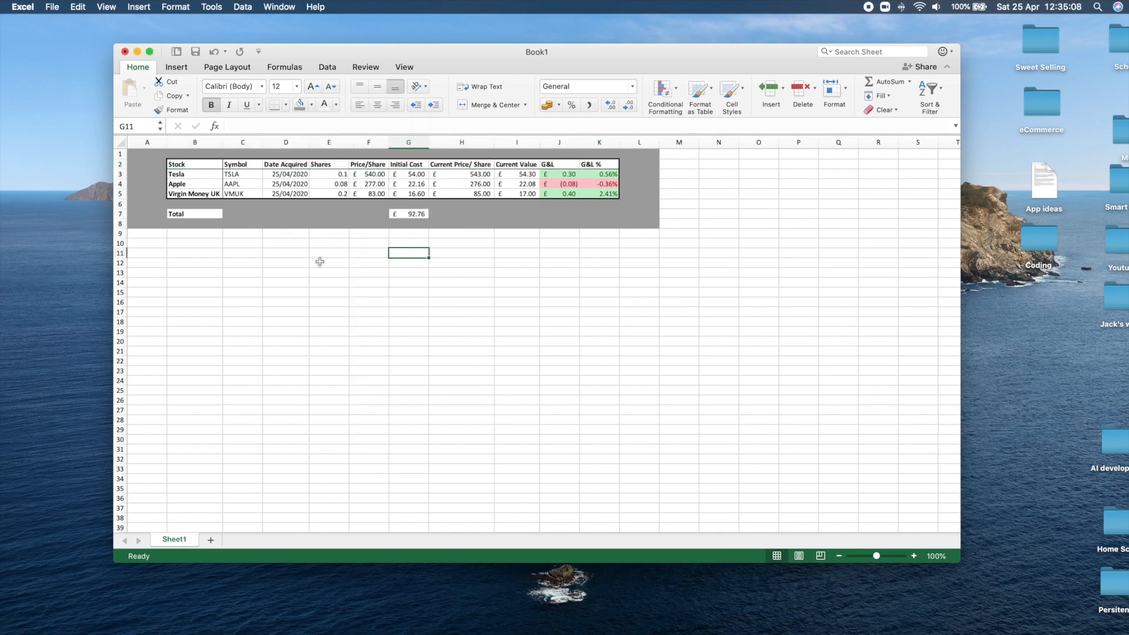
# Remove the gray fill from cell K7 in the Total row under G&L %.
pyautogui.click(216, 219)
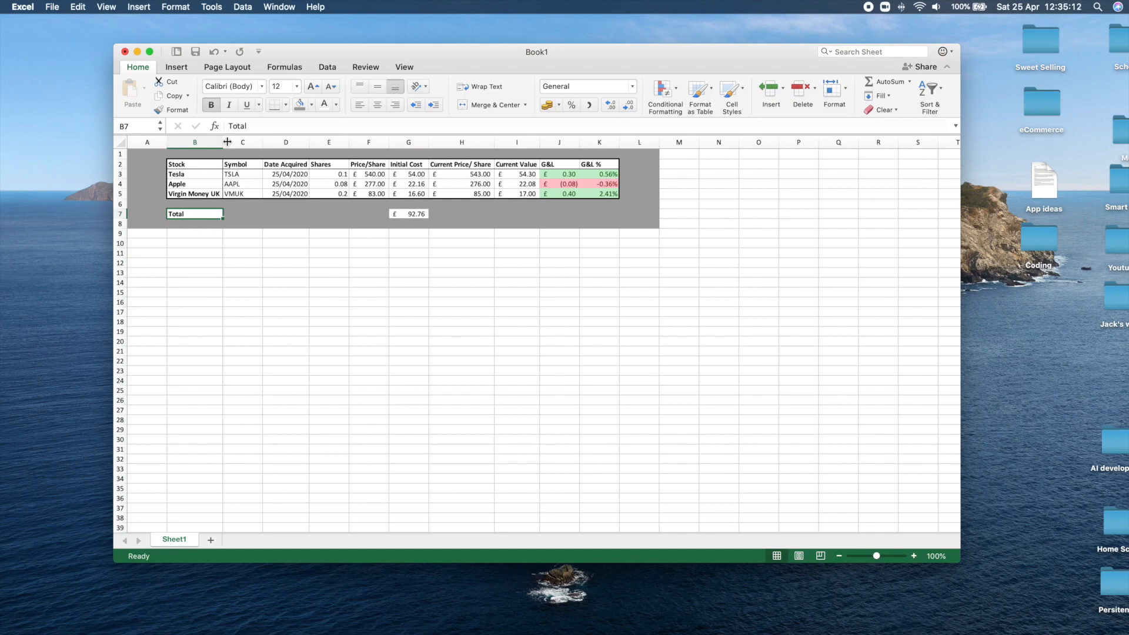
pyautogui.click(412, 220)
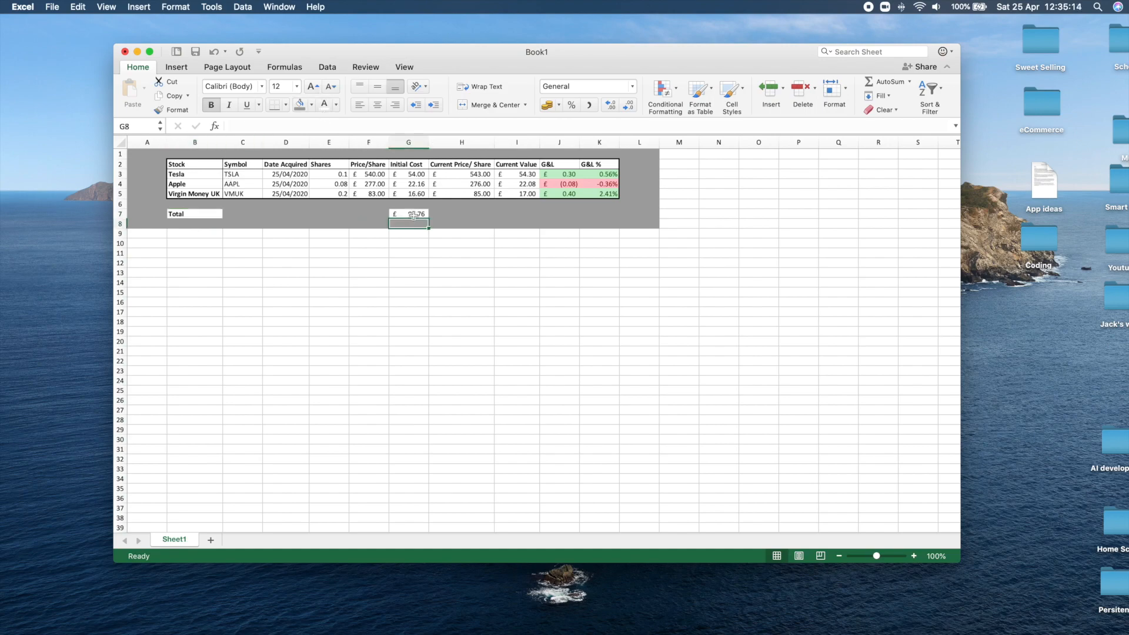
pyautogui.click(590, 214)
pyautogui.moveTo(608, 173); pyautogui.dragTo(608, 193)
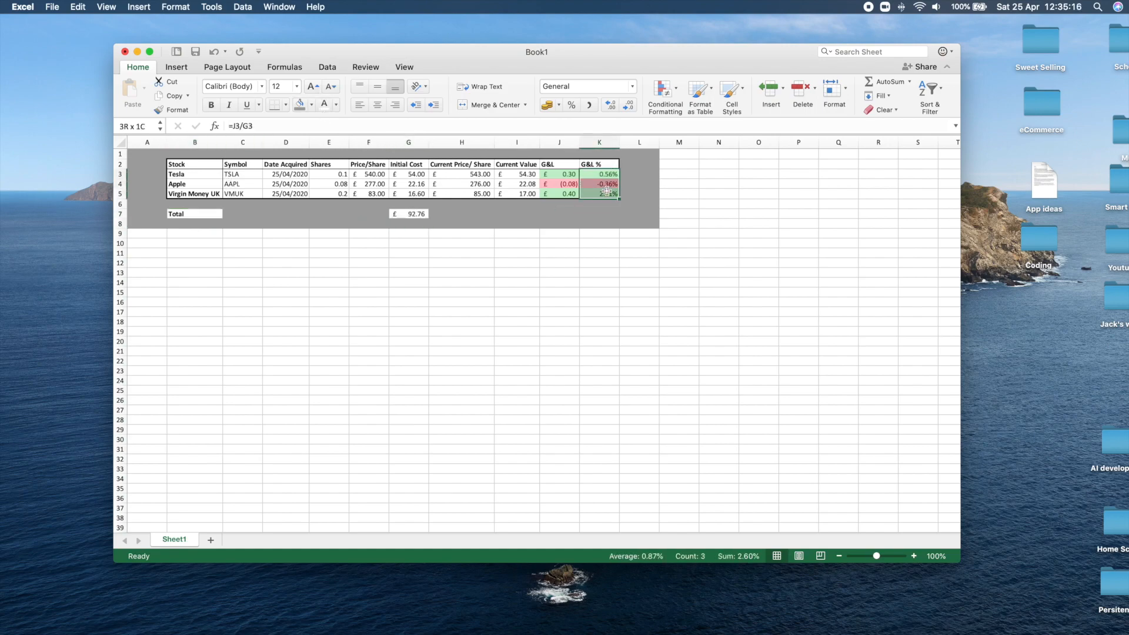
pyautogui.click(592, 214)
pyautogui.scroll(-1, 592, 209)
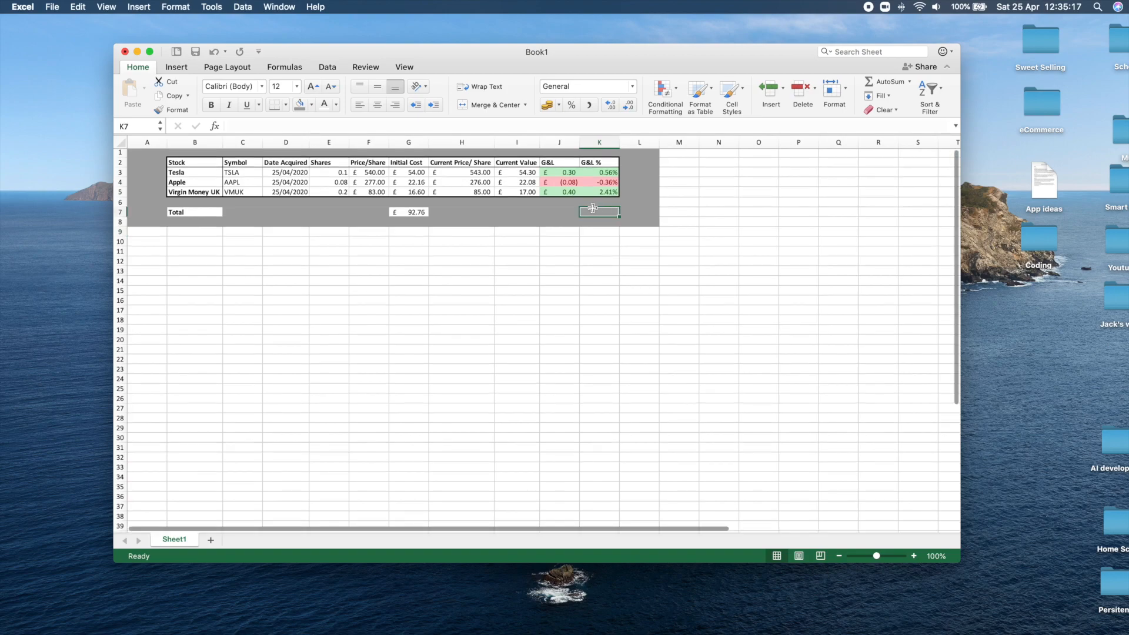
pyautogui.click(312, 107)
pyautogui.click(317, 125)
pyautogui.click(512, 219)
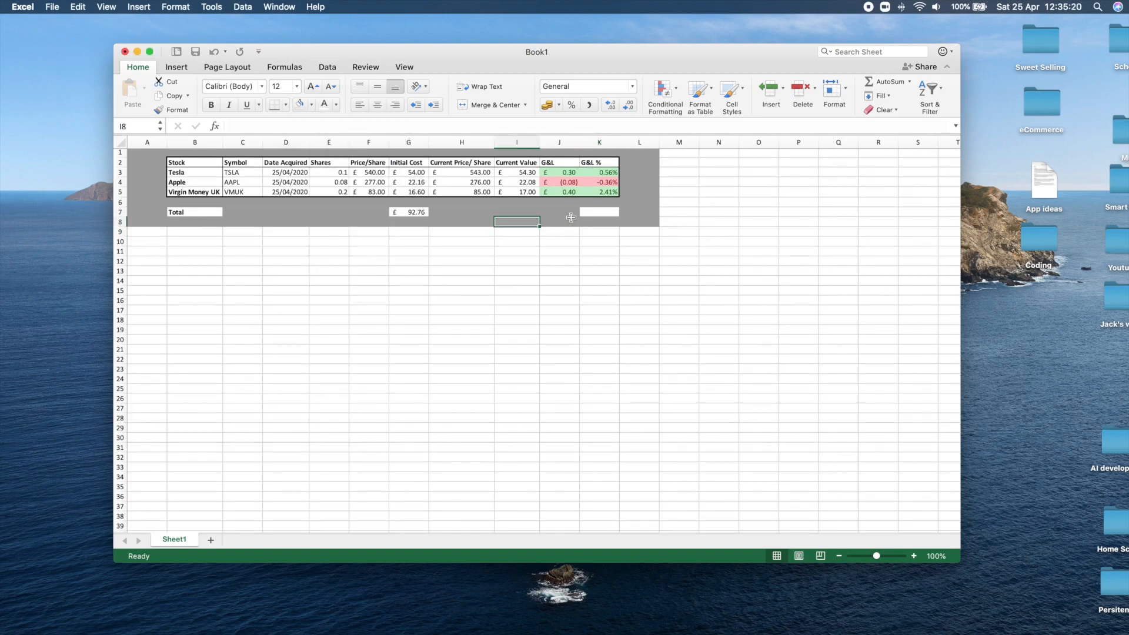
# Total the G&L % column in cell K7 with the formula =K3+K4+K5.
pyautogui.click(593, 217)
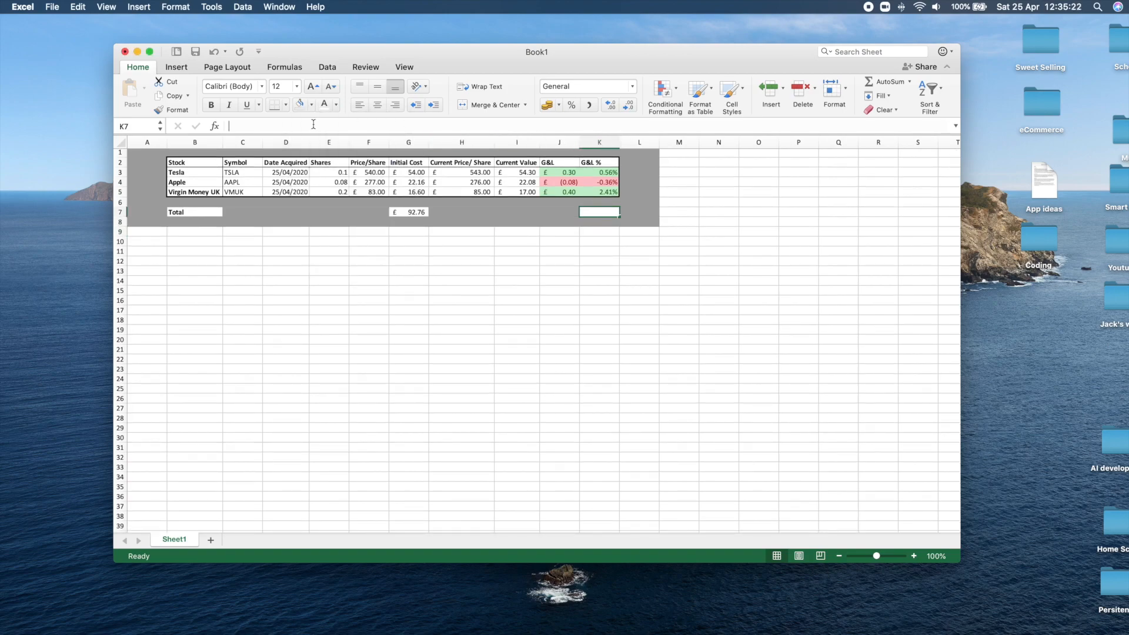
pyautogui.click(313, 125)
pyautogui.write('=')
pyautogui.click(596, 171)
pyautogui.write('+')
pyautogui.click(595, 182)
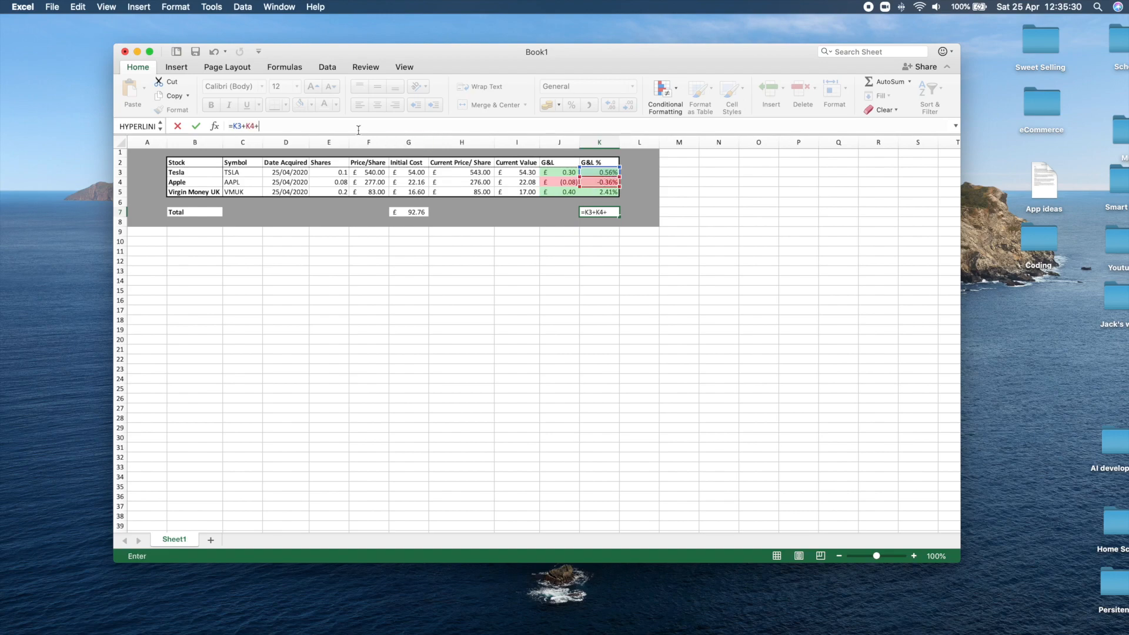
pyautogui.click(590, 192)
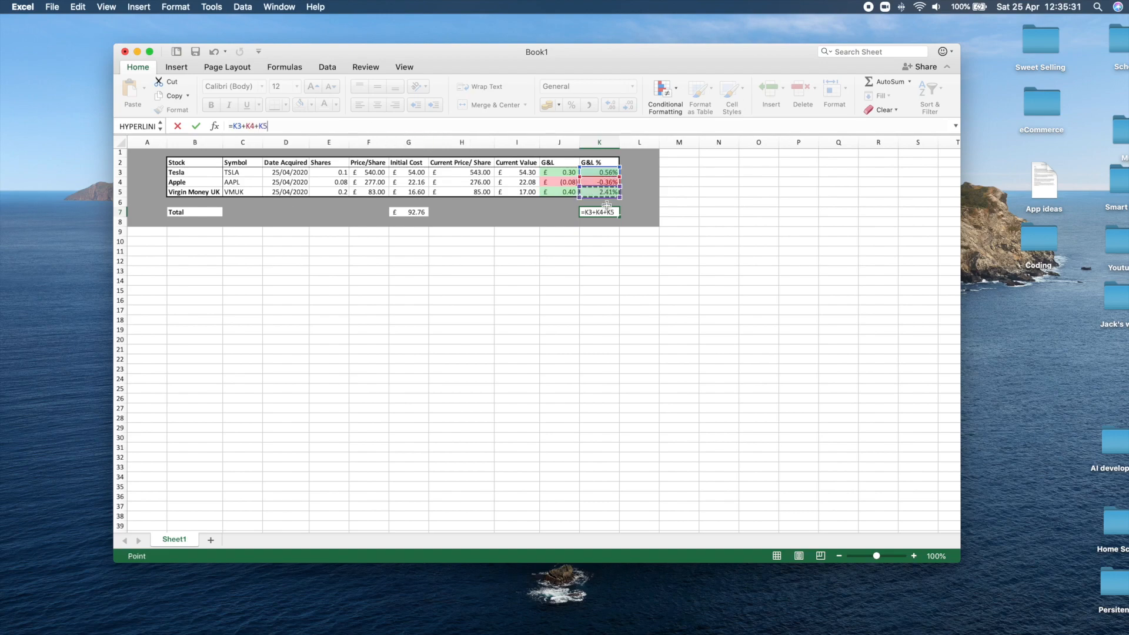
pyautogui.click(196, 126)
pyautogui.moveTo(565, 260); pyautogui.dragTo(574, 266)
pyautogui.click(597, 214)
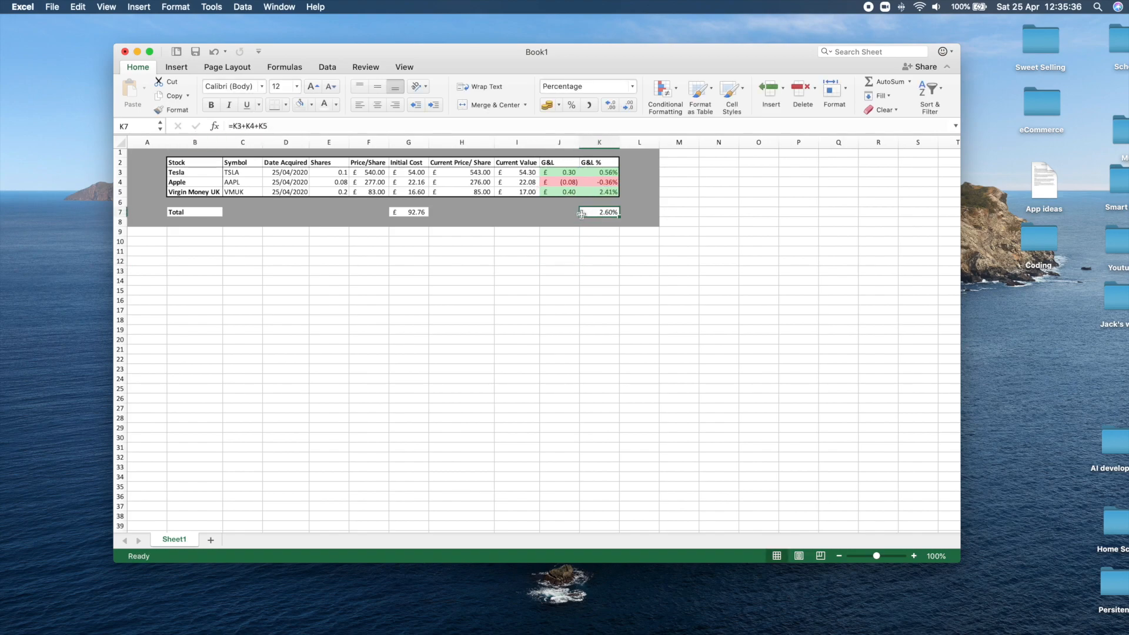
# Remove the gray fill from cell J7 and total the G&L column there with =J3+J4+J5.
pyautogui.click(545, 216)
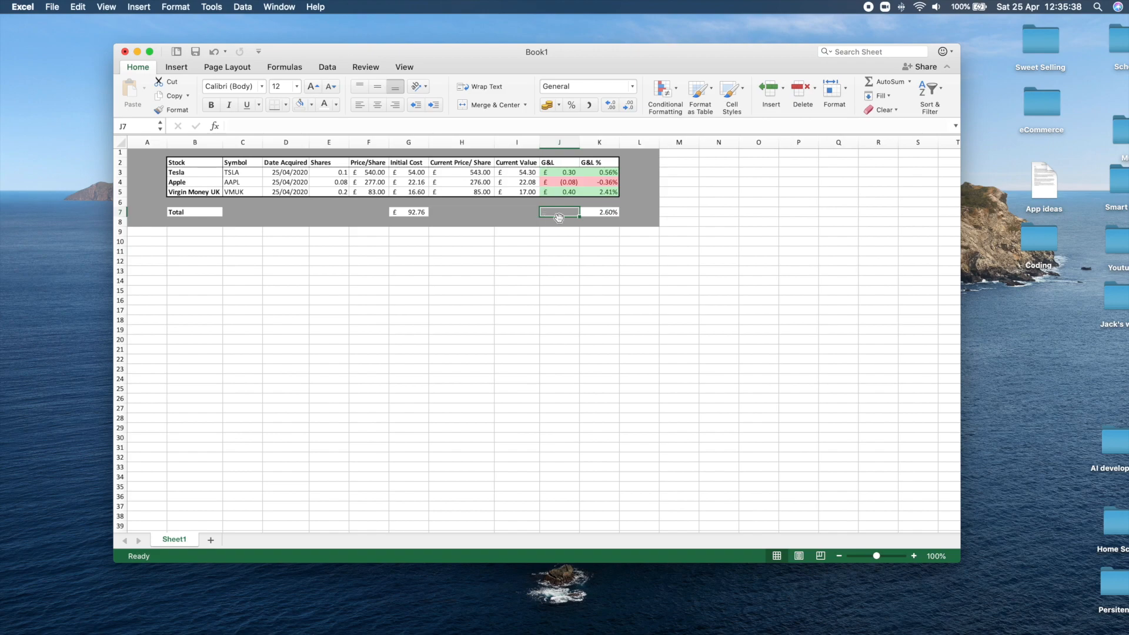
pyautogui.click(299, 104)
pyautogui.click(294, 129)
pyautogui.click(559, 172)
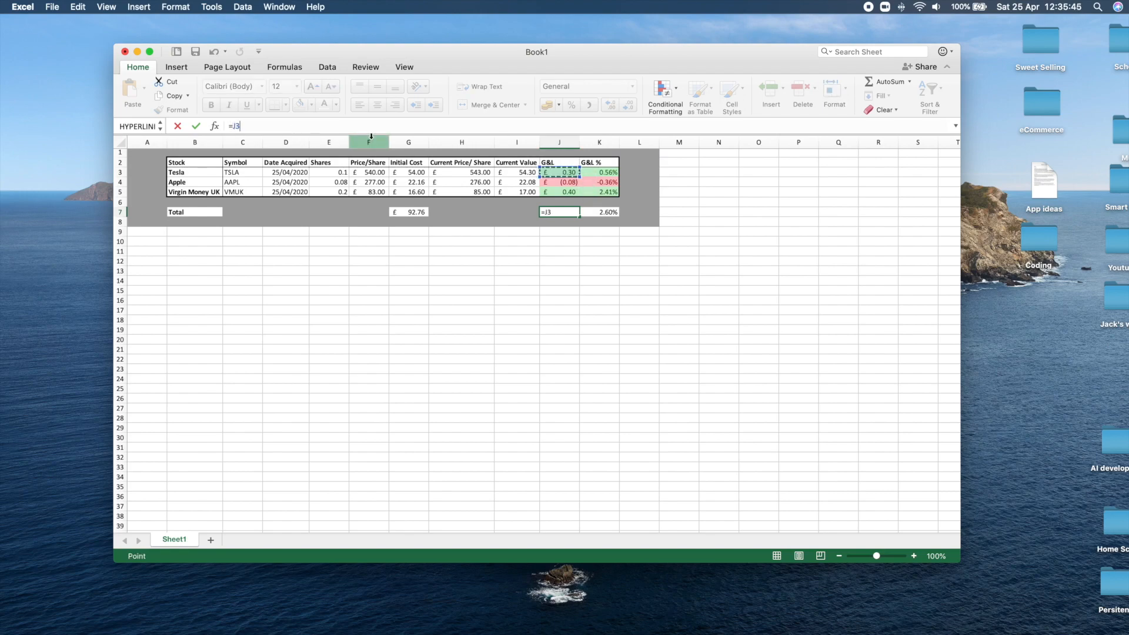
pyautogui.write('+')
pyautogui.click(553, 185)
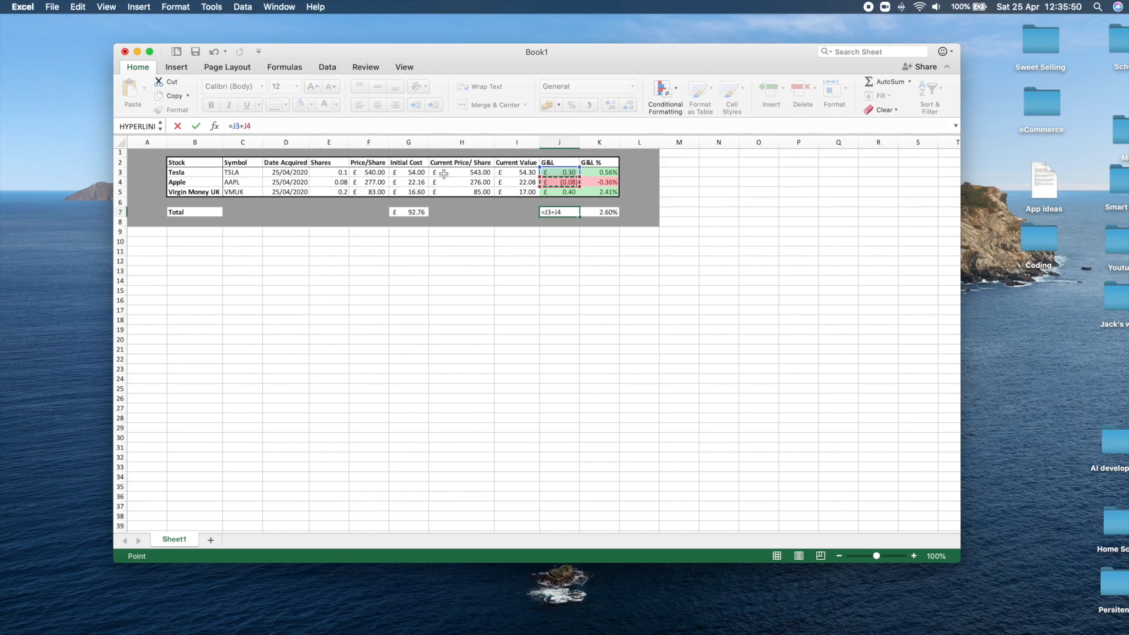
pyautogui.click(567, 193)
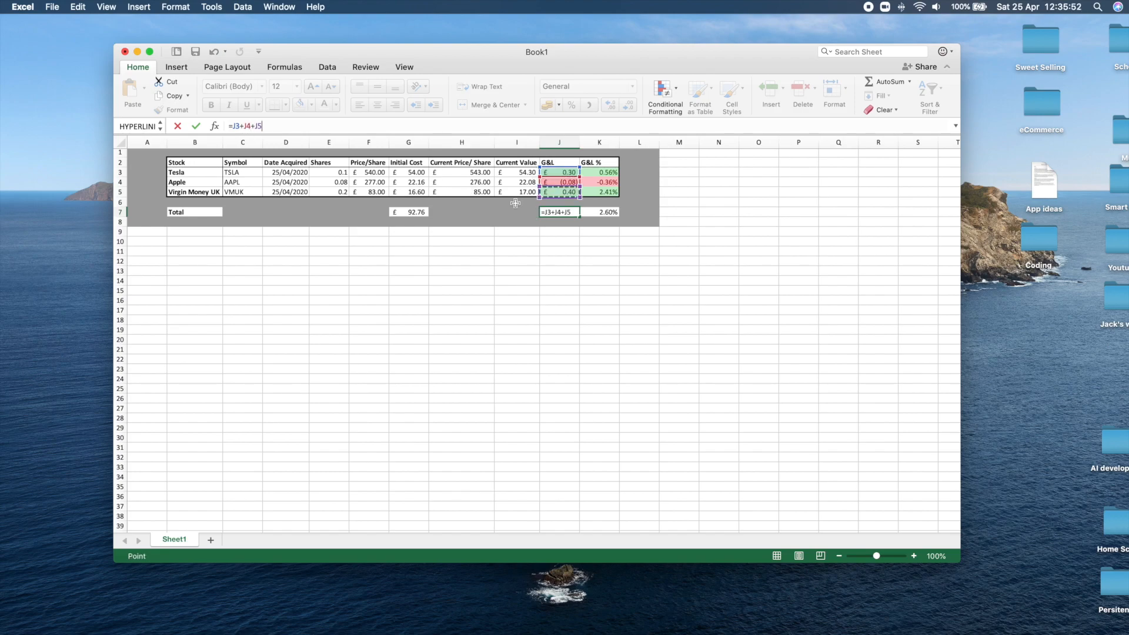
pyautogui.click(195, 126)
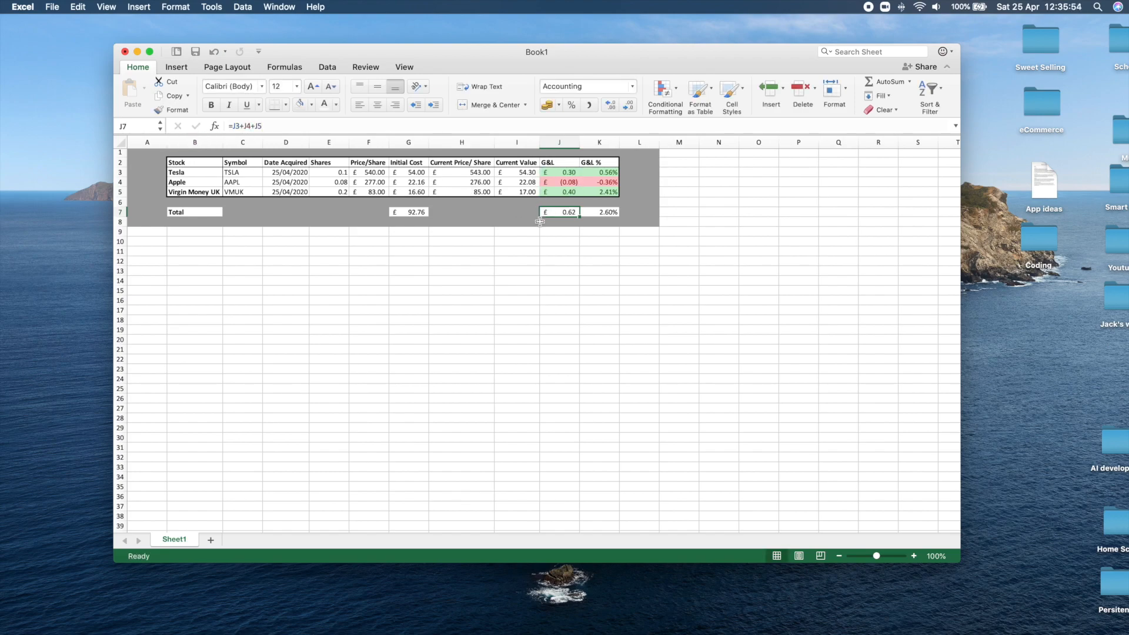
# Add a thick box border around the G&L totals in J7:K7.
pyautogui.moveTo(563, 215); pyautogui.dragTo(588, 215)
pyautogui.click(601, 228)
pyautogui.click(603, 216)
pyautogui.click(555, 220)
pyautogui.moveTo(555, 220); pyautogui.dragTo(582, 222)
pyautogui.click(614, 222)
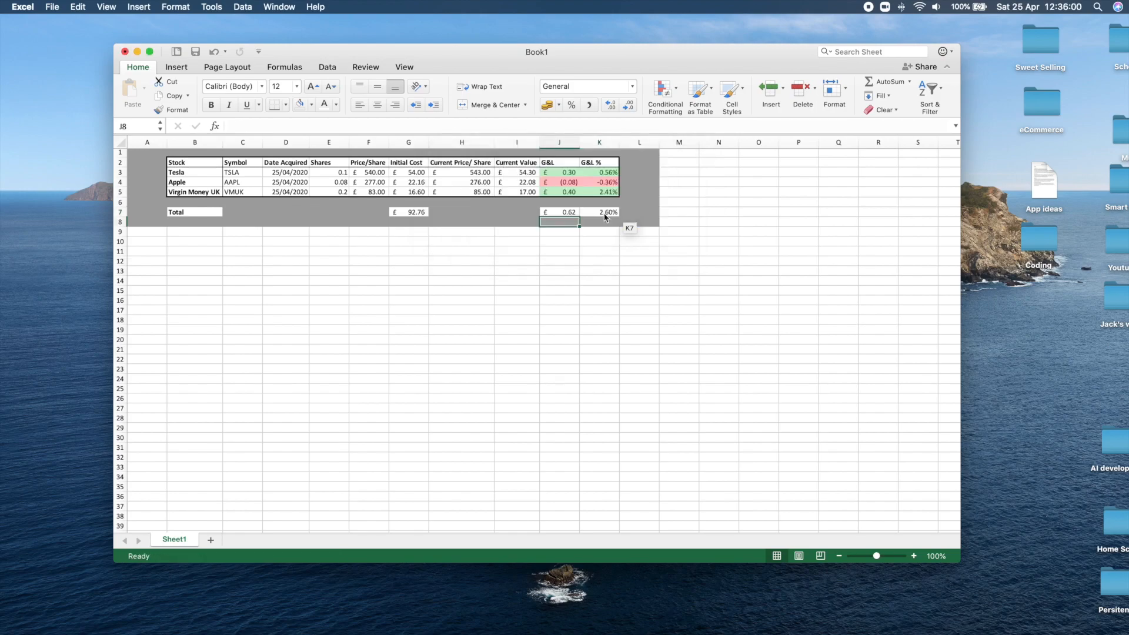
pyautogui.click(610, 212)
pyautogui.moveTo(609, 213); pyautogui.dragTo(561, 212)
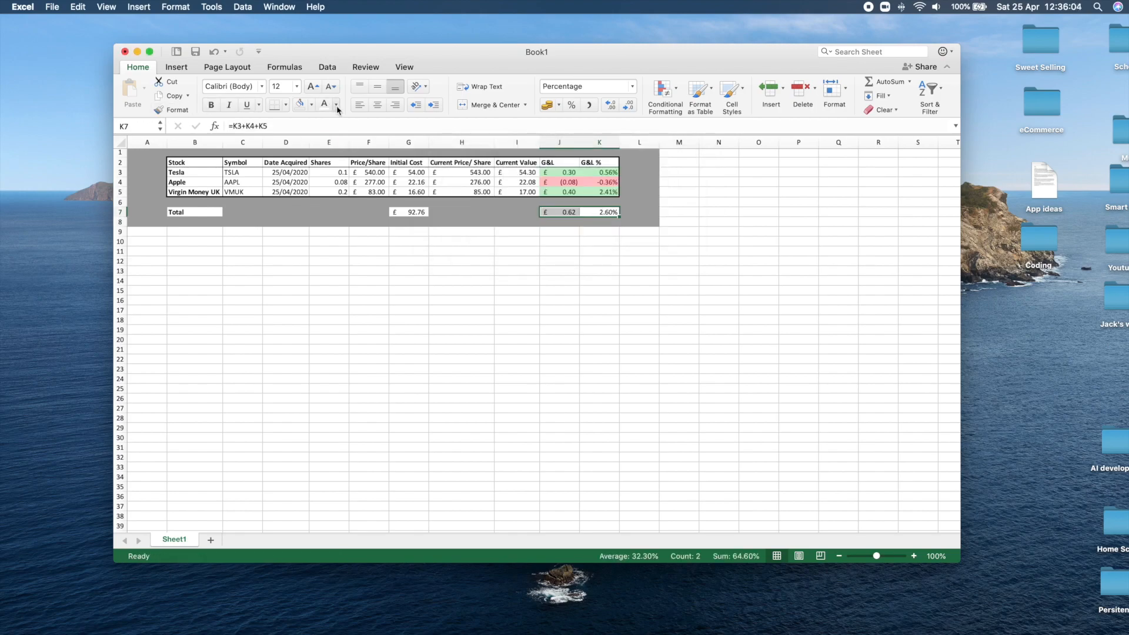
pyautogui.click(286, 105)
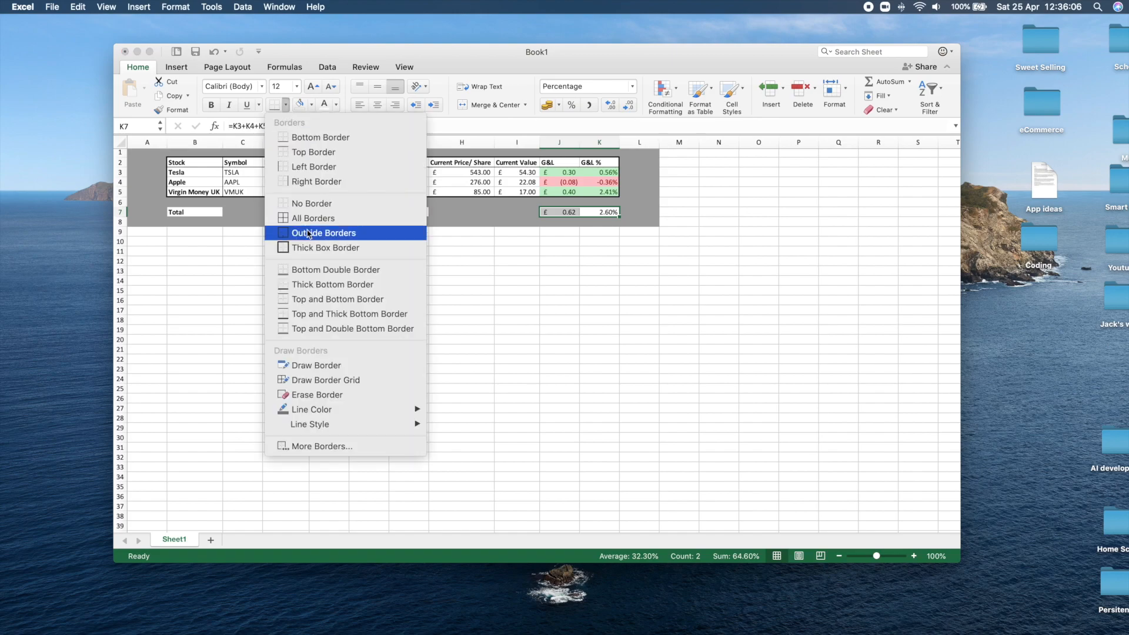
pyautogui.click(323, 248)
# Add thick box borders around the initial cost total in G7 and the Total label in B7.
pyautogui.click(412, 213)
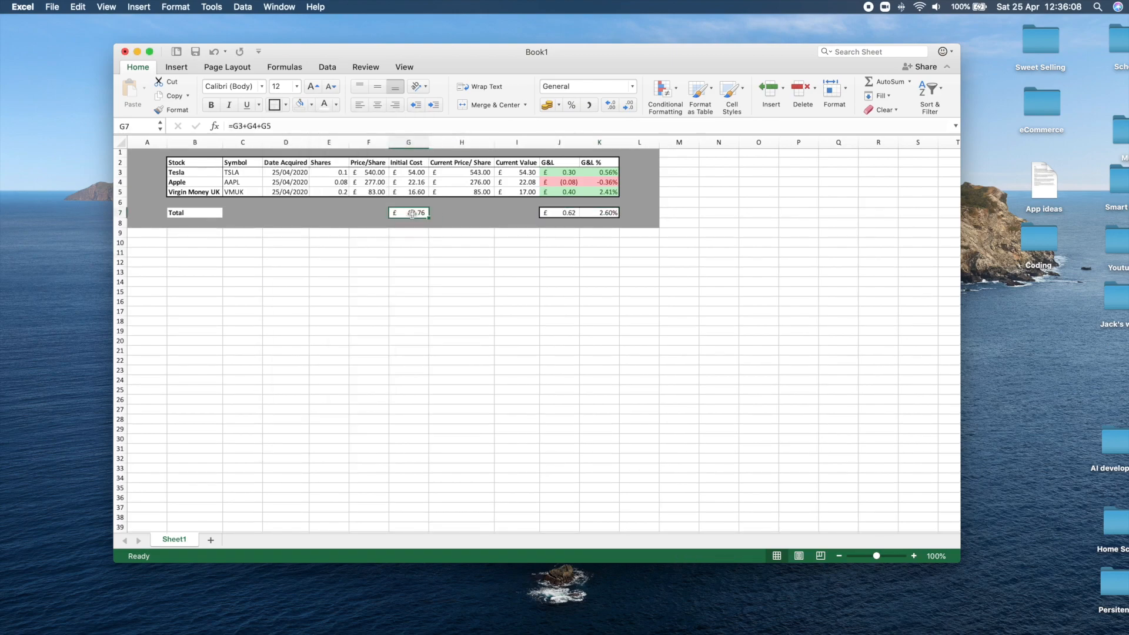
pyautogui.click(195, 213)
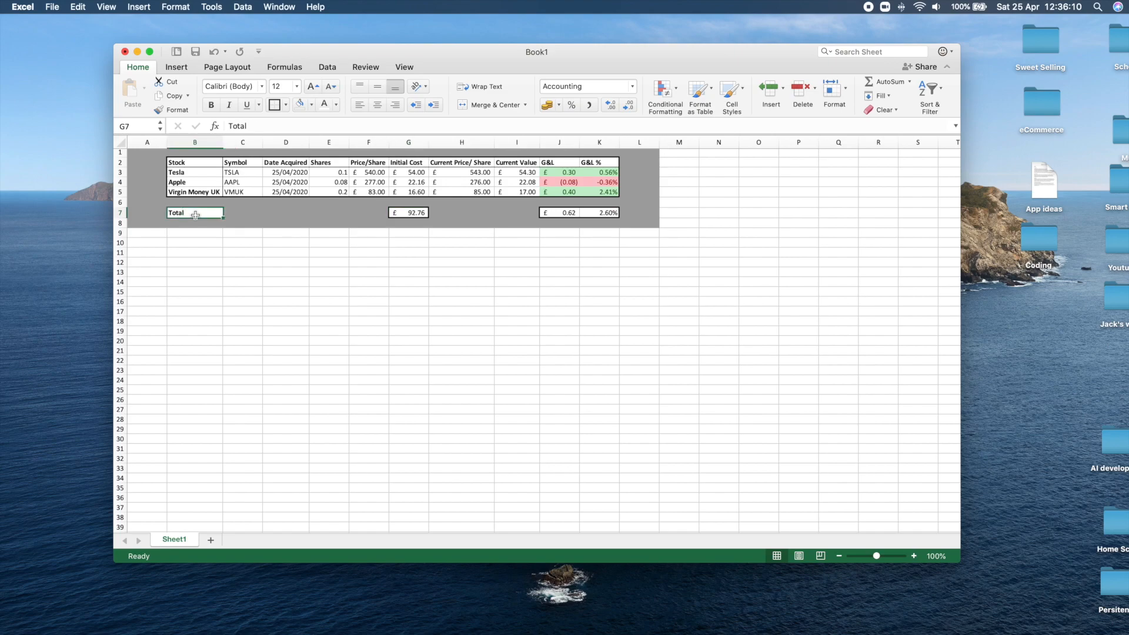
pyautogui.click(274, 106)
pyautogui.click(329, 252)
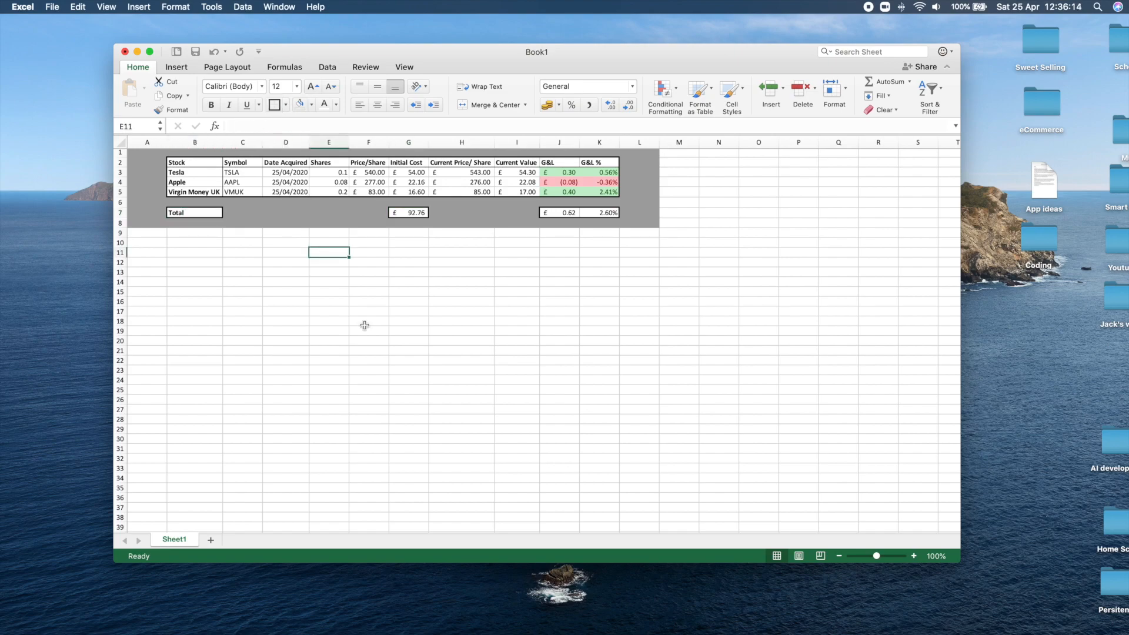